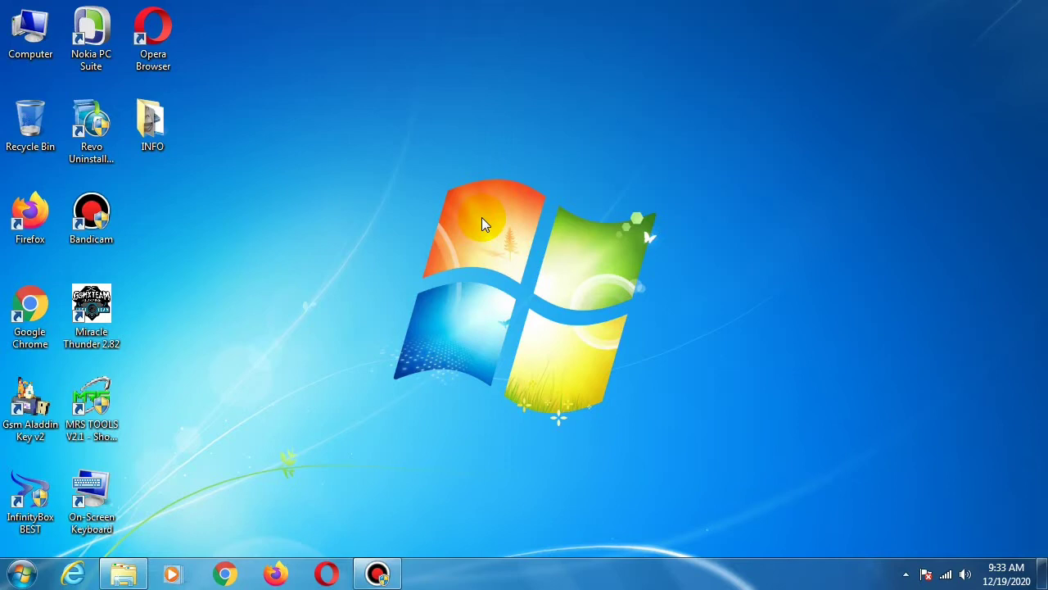
# Step: Refresh the desktop and dismiss the color scheme performance prompt without choosing an option
pyautogui.rightClick(486, 48)
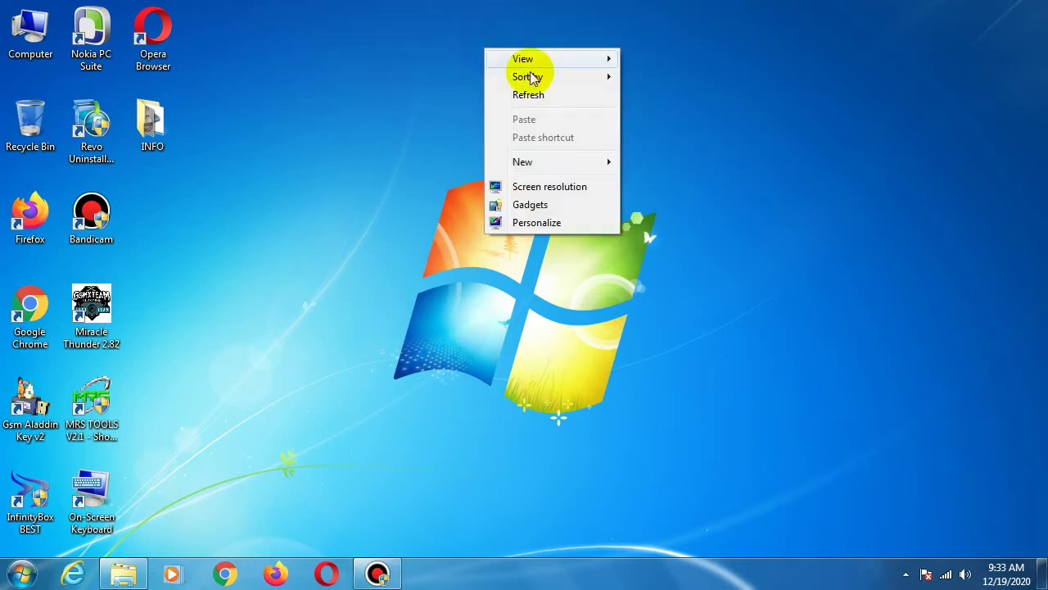
pyautogui.click(540, 98)
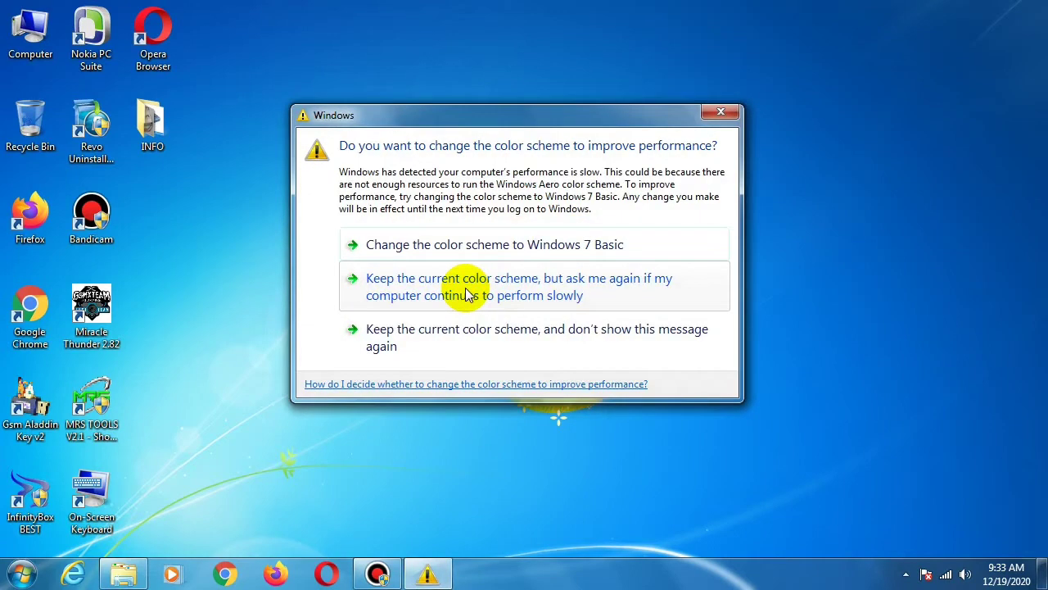
pyautogui.click(717, 115)
pyautogui.rightClick(446, 121)
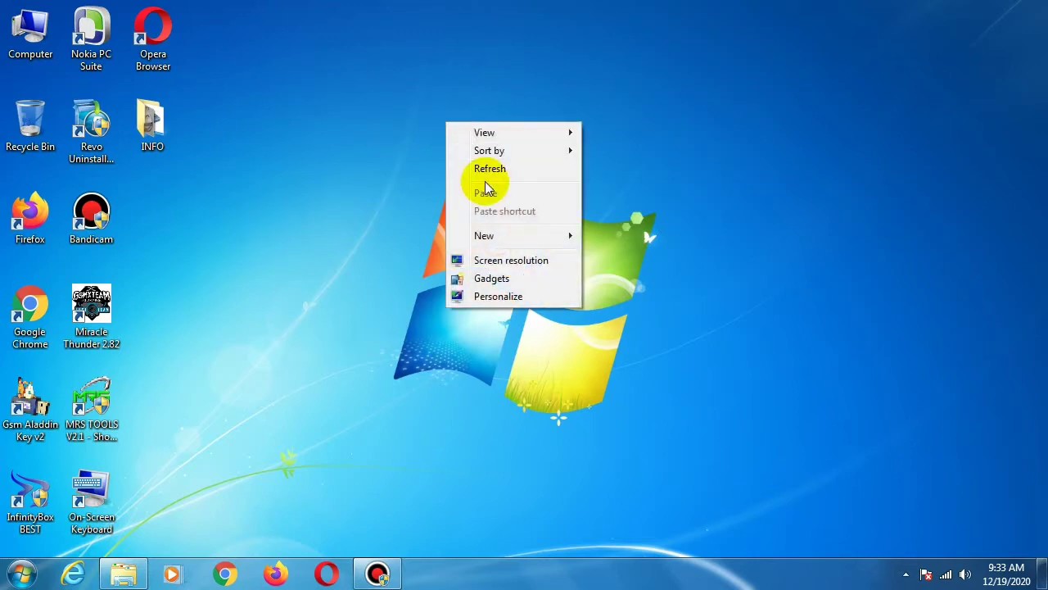
pyautogui.click(496, 181)
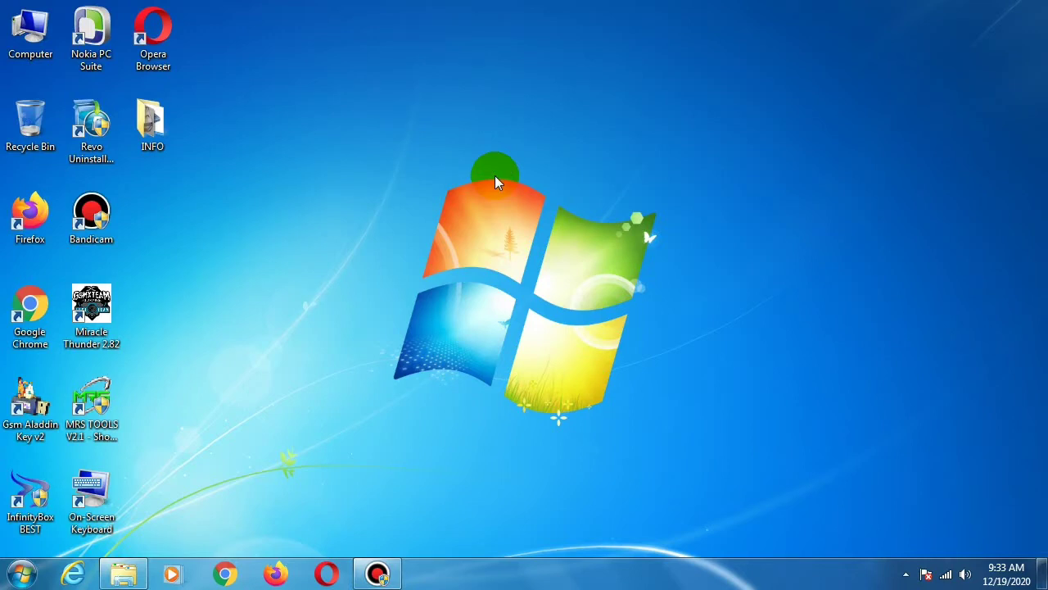
pyautogui.rightClick(424, 195)
pyautogui.click(461, 238)
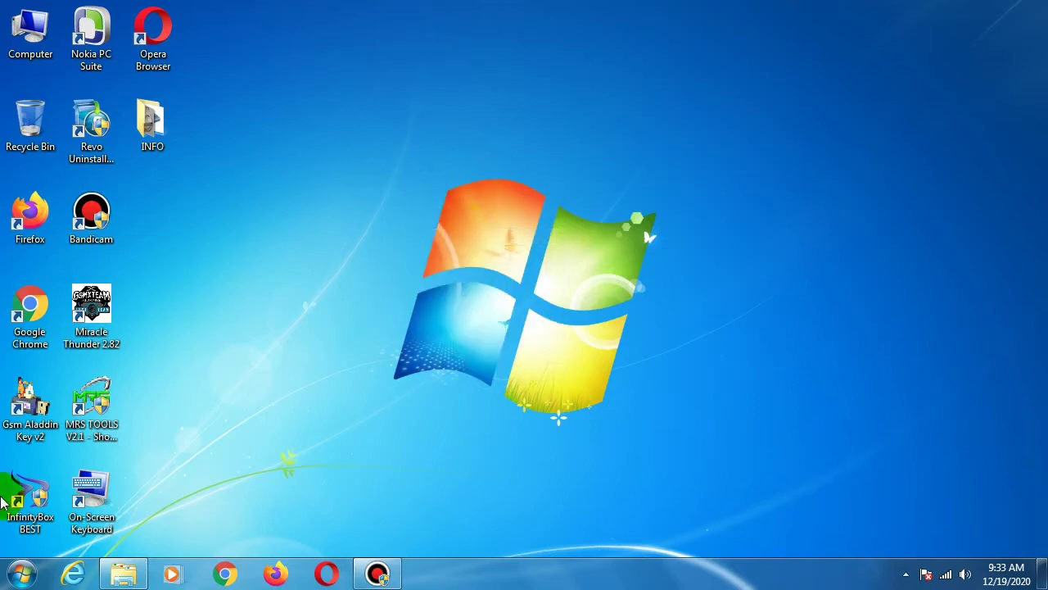
# Step: Bring up the MASTER UFS HWK folder and extract the UFSx_Support_Suite_Setup_v02.03.00.05 archive into the same folder
pyautogui.click(123, 571)
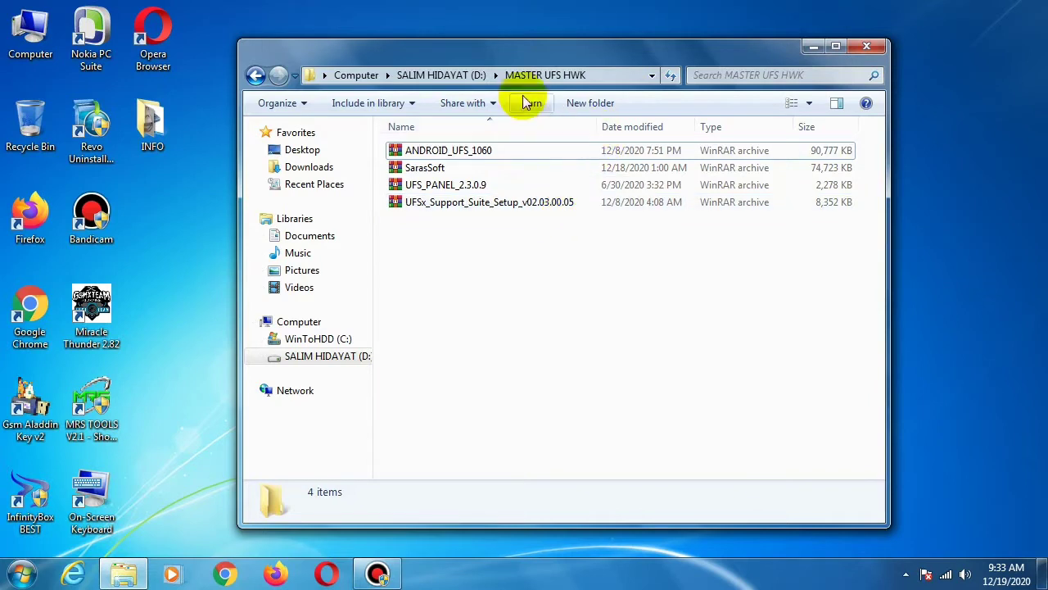
pyautogui.moveTo(548, 51); pyautogui.dragTo(513, 45)
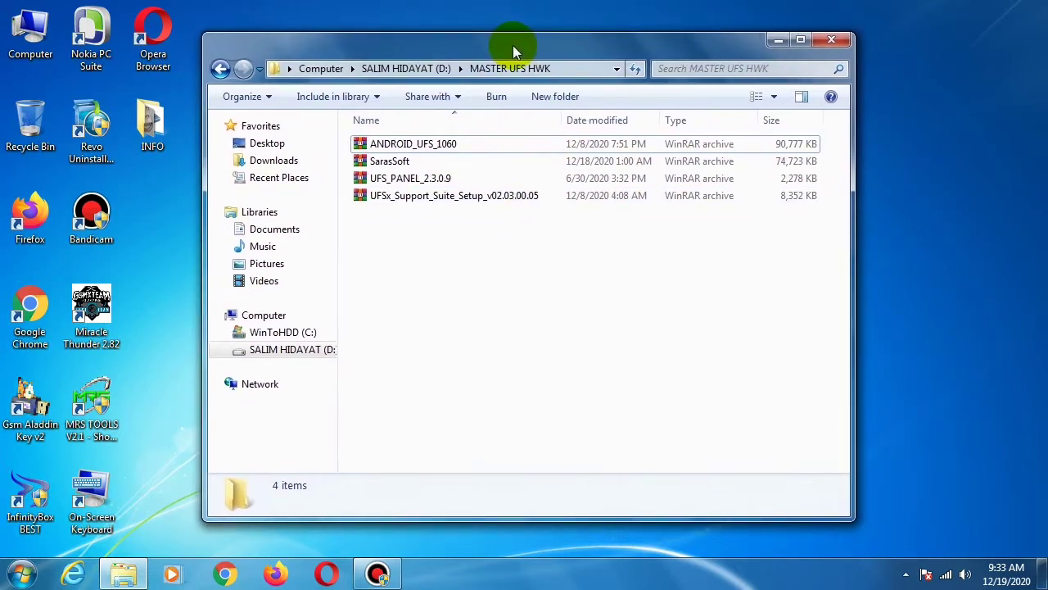
pyautogui.click(437, 199)
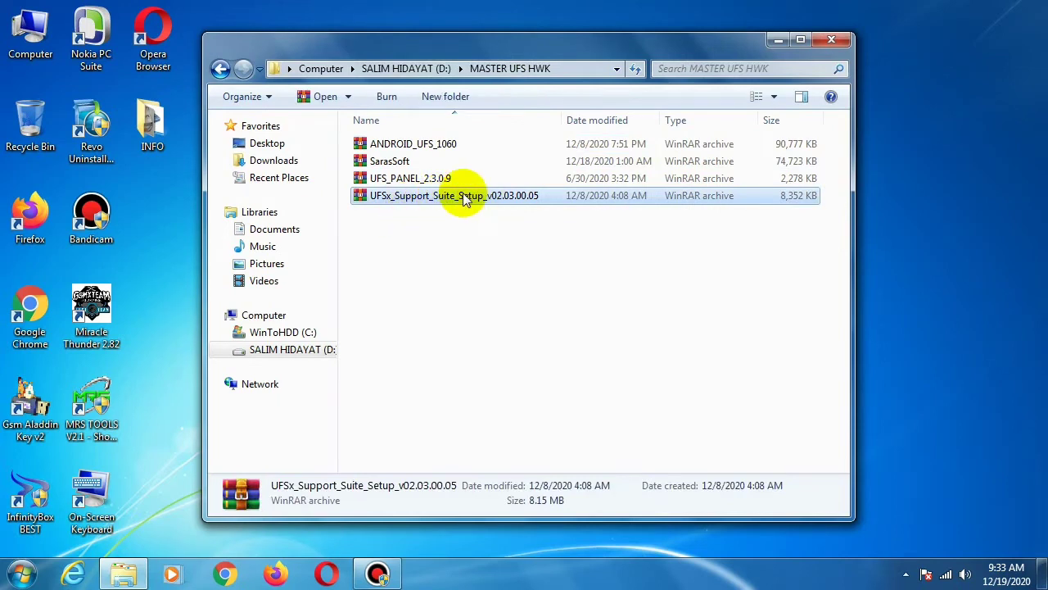
pyautogui.rightClick(463, 200)
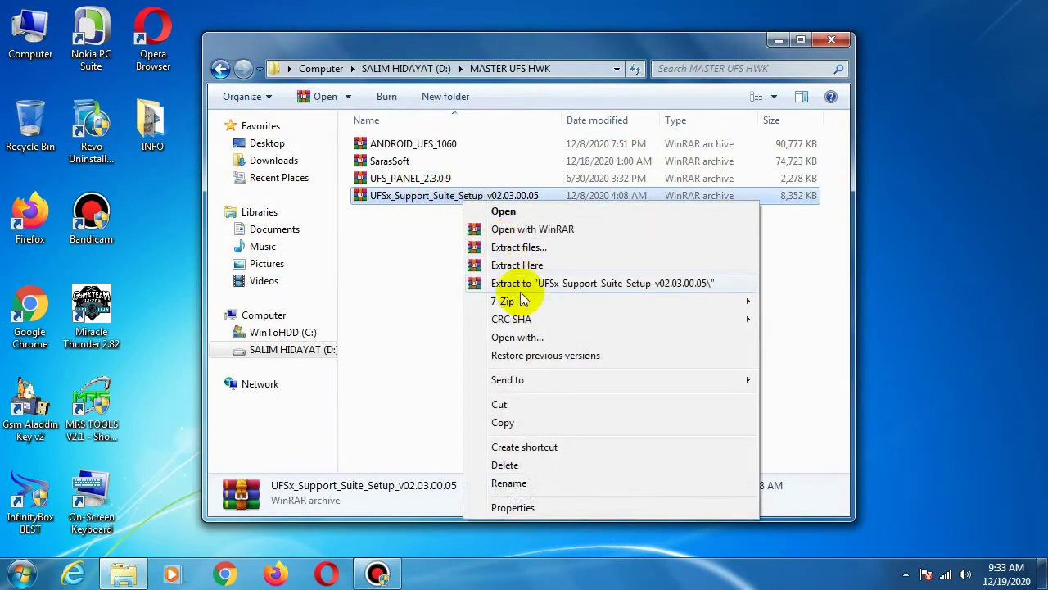
pyautogui.click(534, 264)
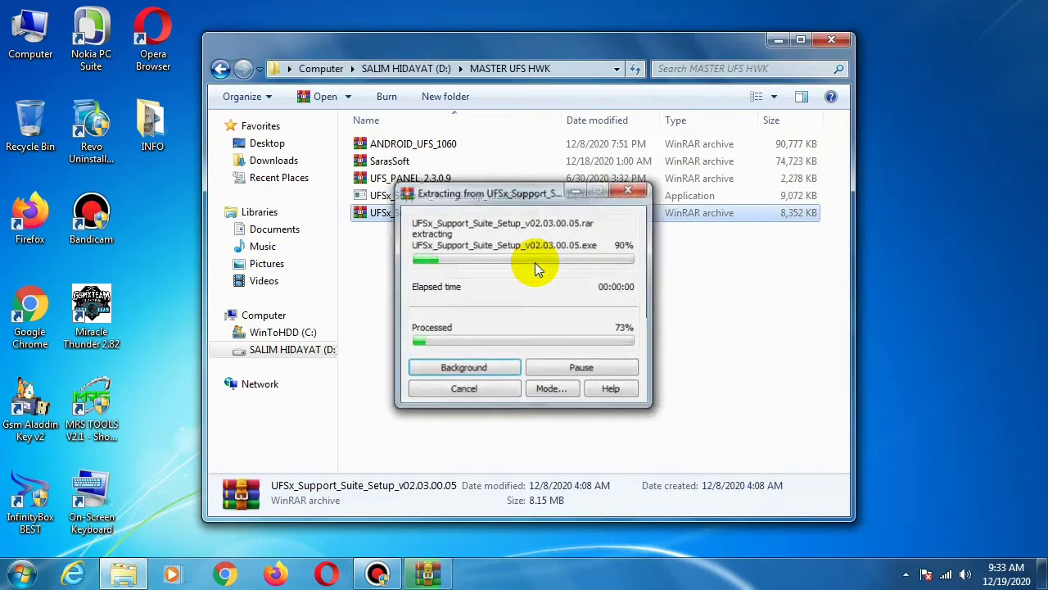
pyautogui.rightClick(463, 277)
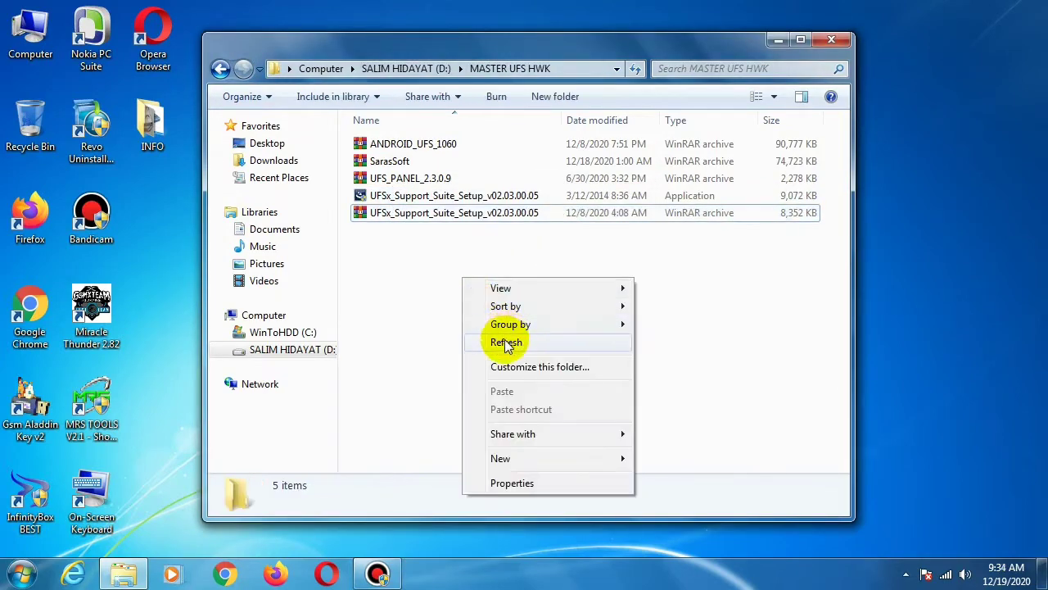
pyautogui.click(506, 344)
pyautogui.rightClick(468, 300)
pyautogui.click(506, 361)
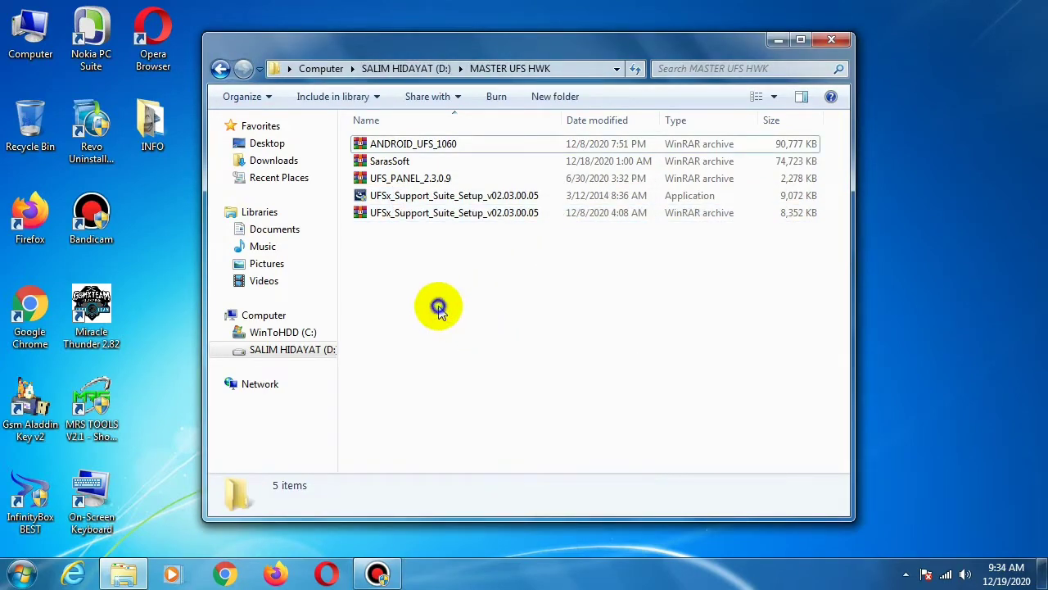
pyautogui.rightClick(438, 308)
pyautogui.click(475, 363)
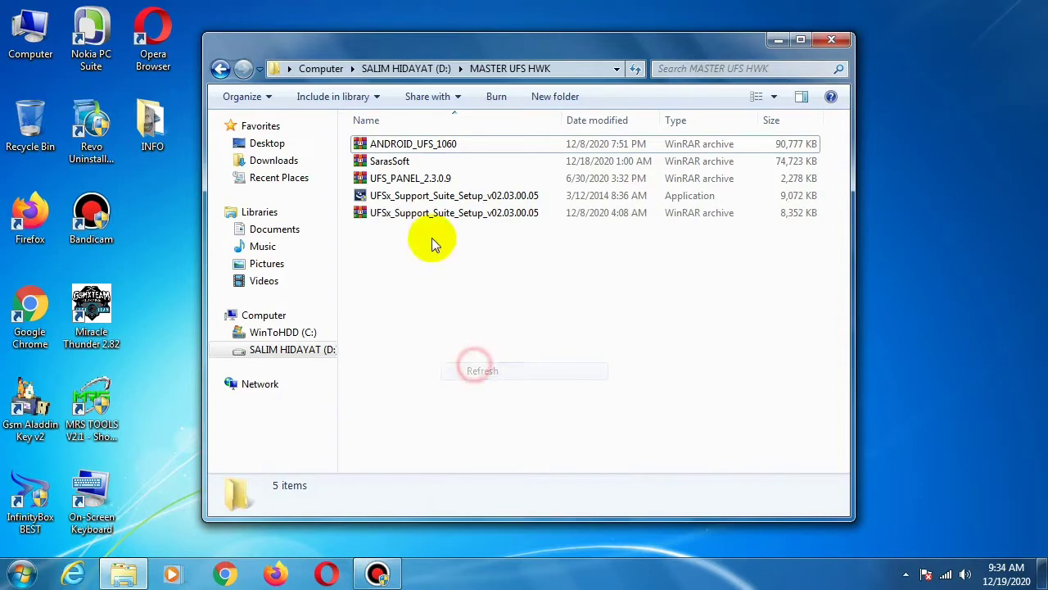
# Step: Run the extracted UFSx_Support_Suite_Setup_v02.03.00.05 application, minimize the folder window, and start a Repair of the existing installation
pyautogui.click(402, 196)
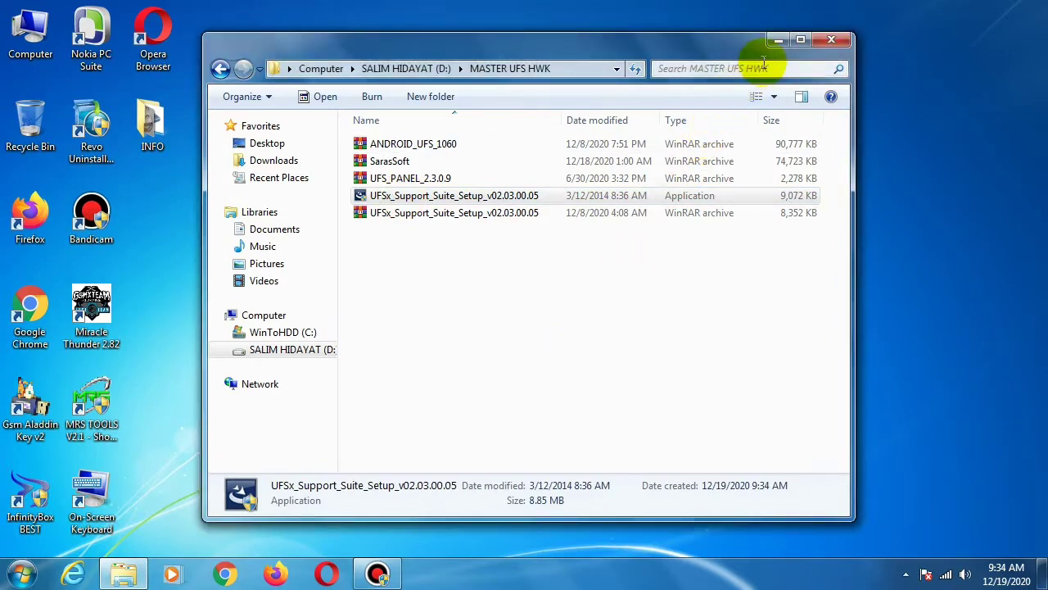
pyautogui.click(778, 40)
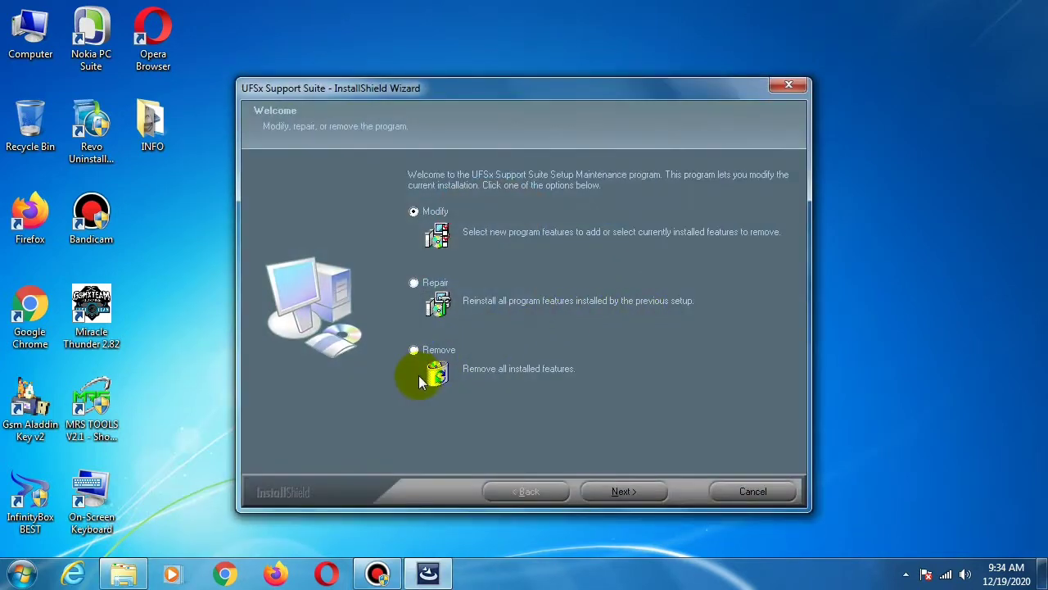
pyautogui.click(415, 283)
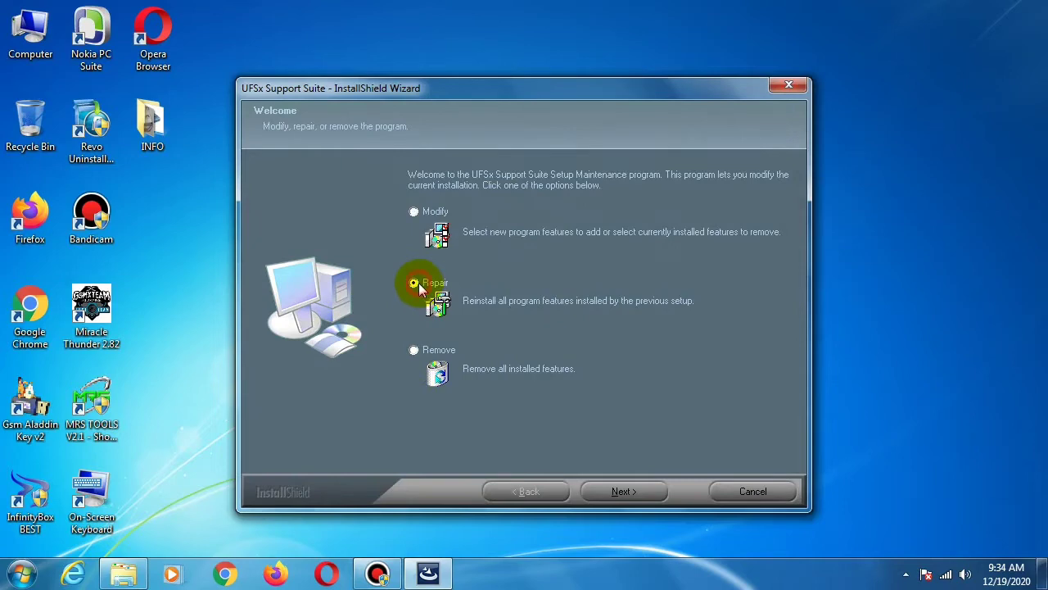
pyautogui.click(625, 492)
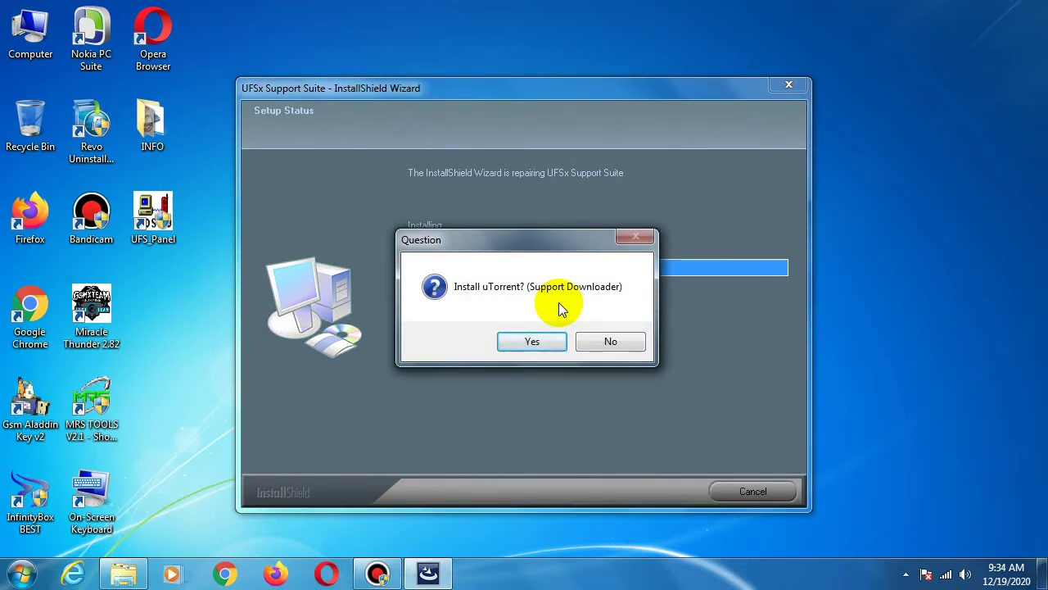
# Step: Agree to install uTorrent as the support downloader and accept its license agreement
pyautogui.click(529, 340)
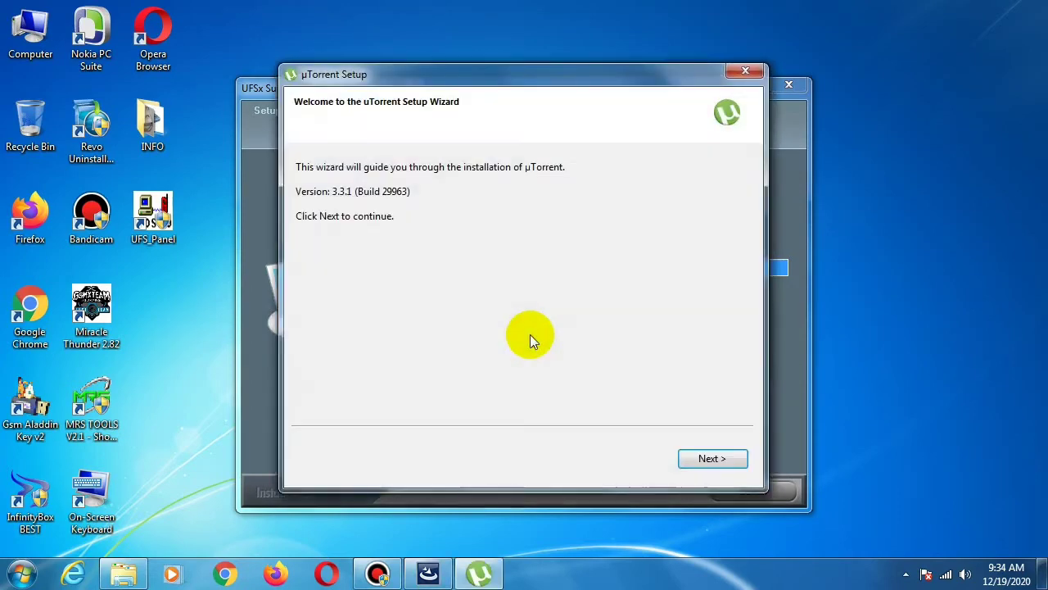
pyautogui.click(695, 461)
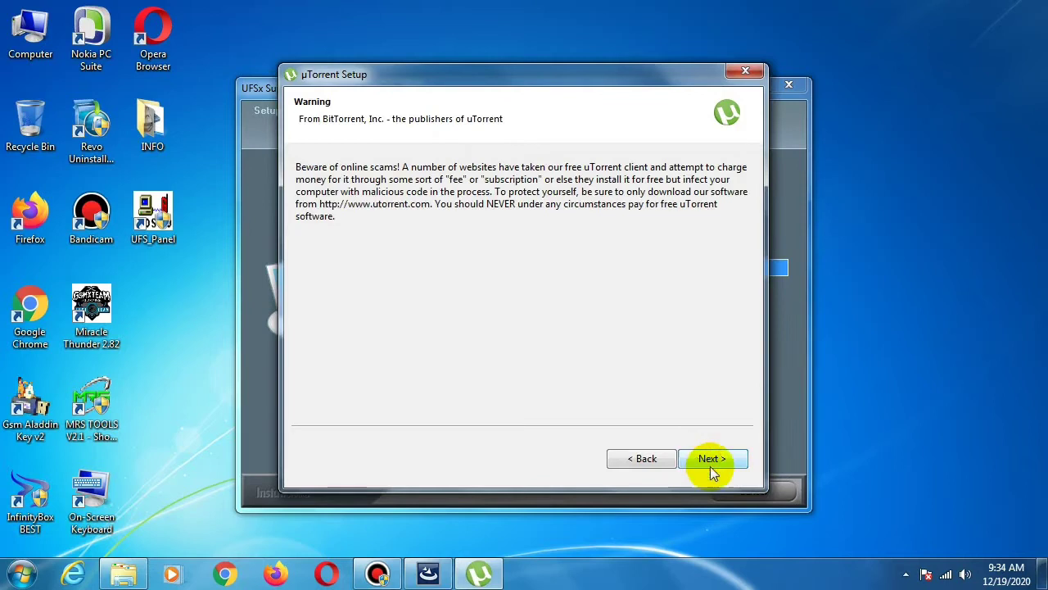
pyautogui.click(710, 464)
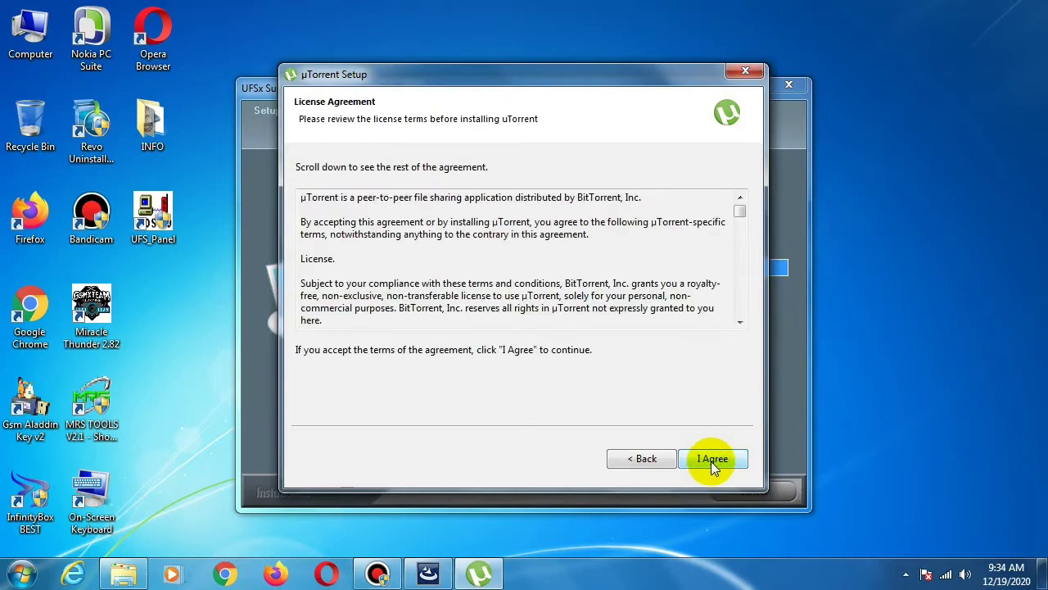
pyautogui.click(711, 461)
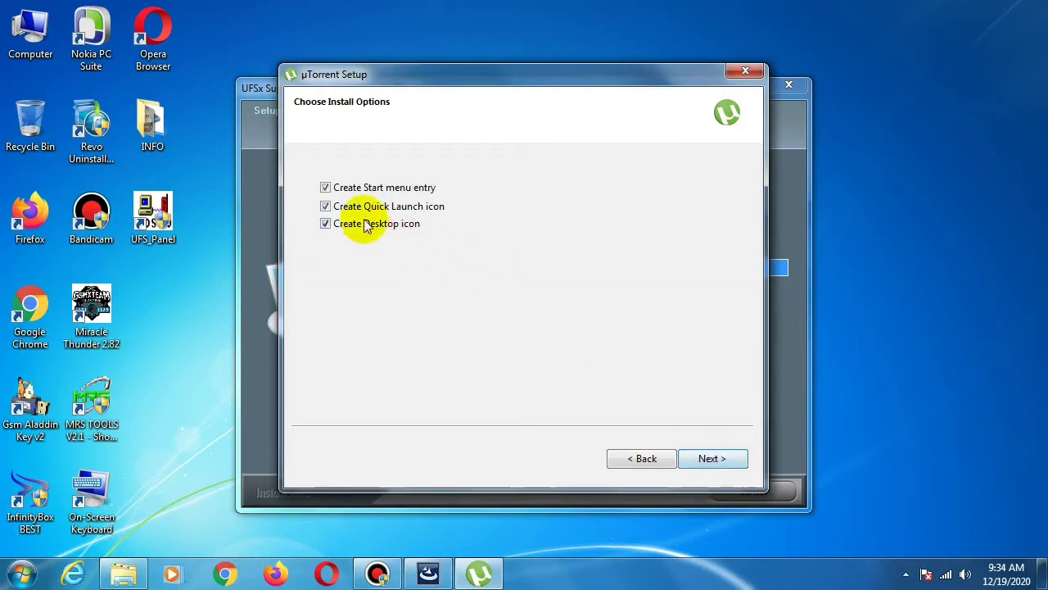
# Step: Turn off the Start menu entry and Quick Launch icon, then finish the uTorrent setup with the preselected firewall and startup settings
pyautogui.click(326, 206)
pyautogui.click(326, 187)
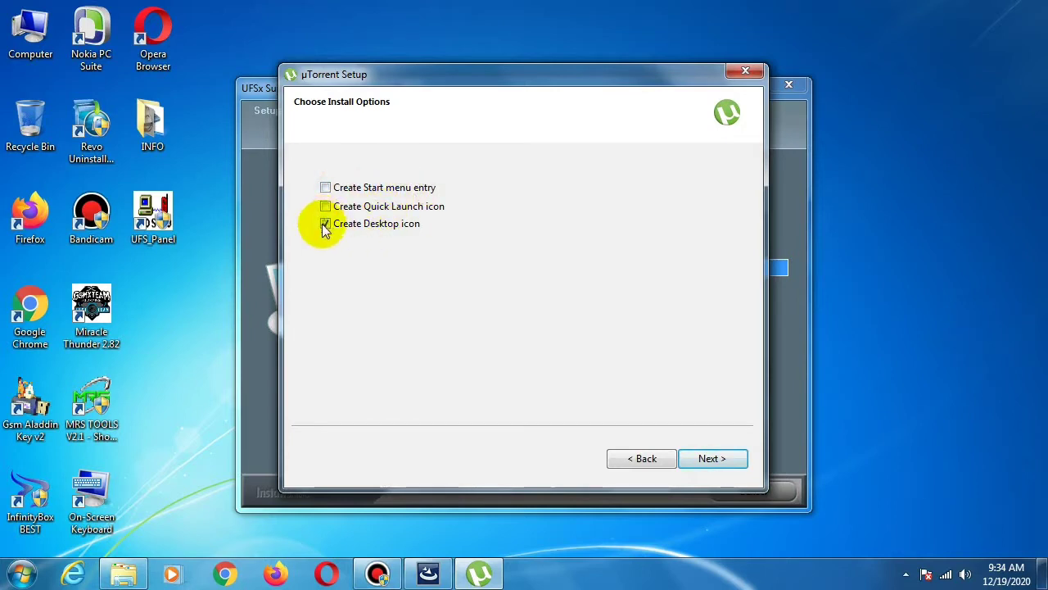
pyautogui.click(708, 462)
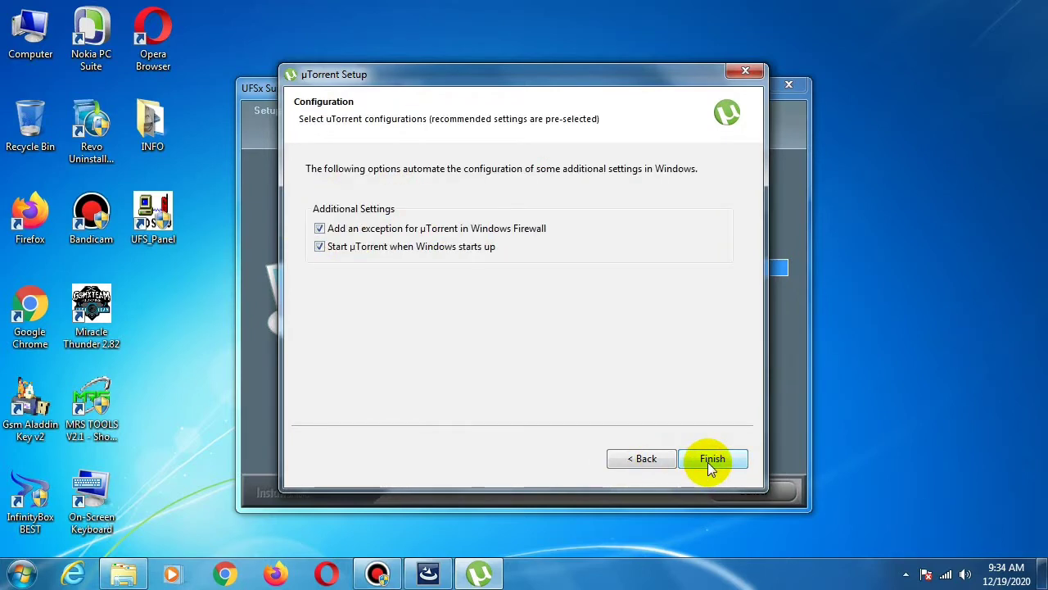
pyautogui.click(708, 462)
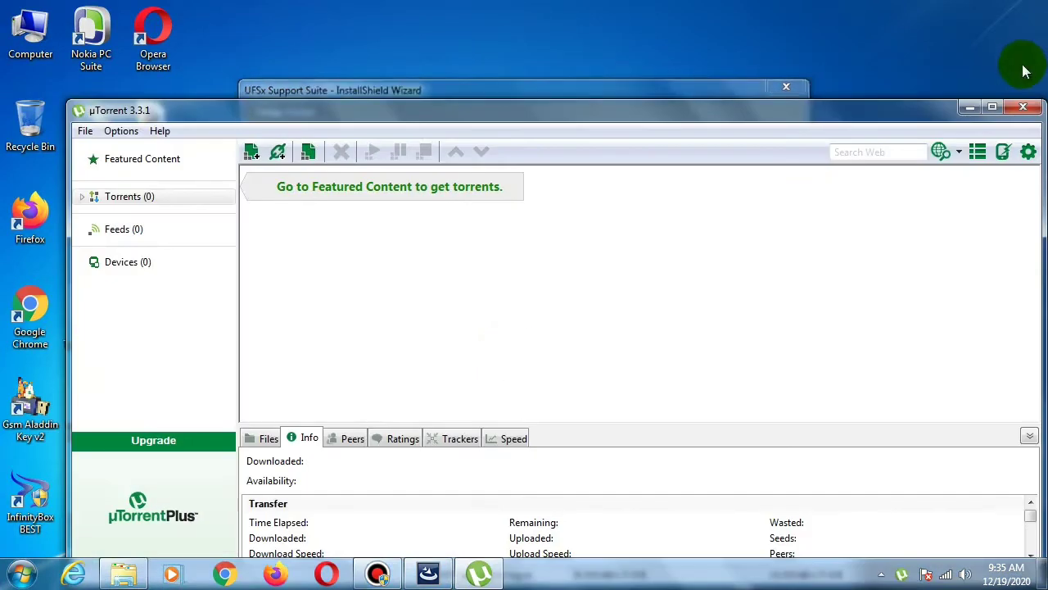
# Step: Close the uTorrent window and finish the UFSx Support Suite wizard with Launch UFSx Control Panel turned off
pyautogui.click(1019, 109)
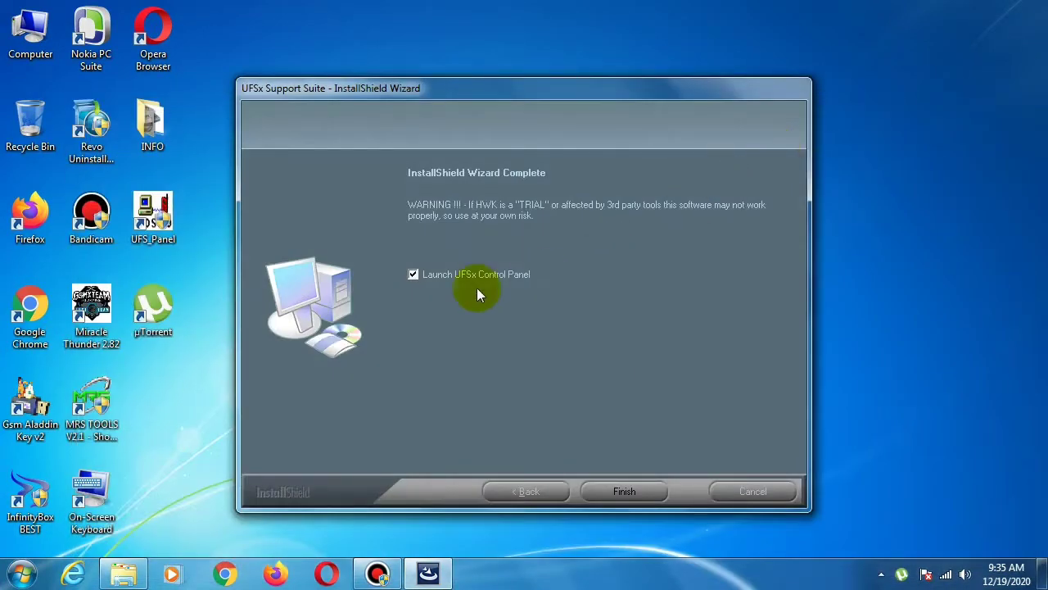
pyautogui.click(426, 275)
pyautogui.click(624, 491)
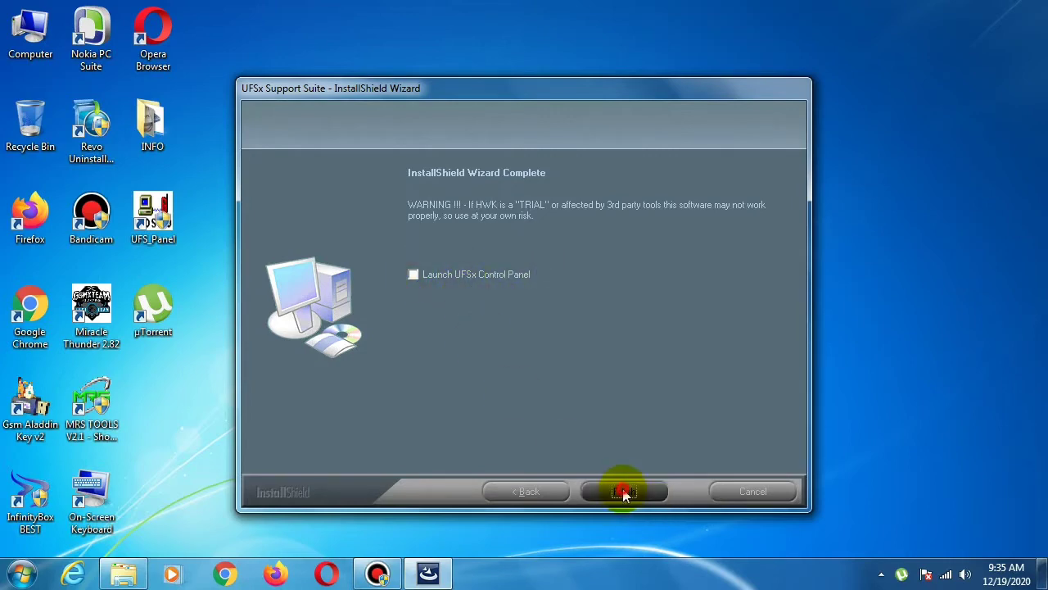
pyautogui.rightClick(460, 121)
pyautogui.click(501, 169)
pyautogui.rightClick(410, 107)
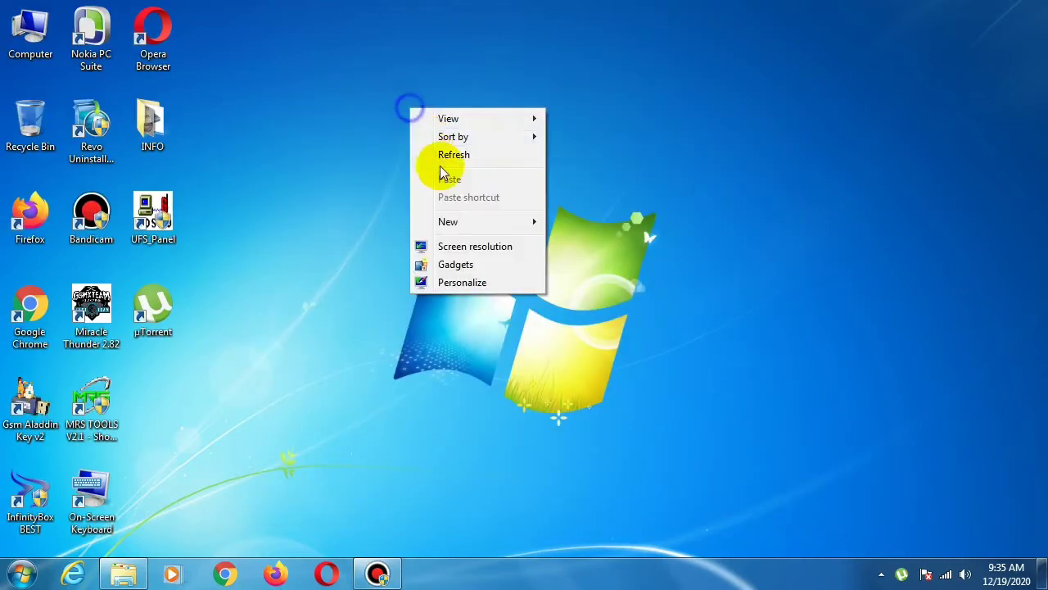
pyautogui.click(437, 156)
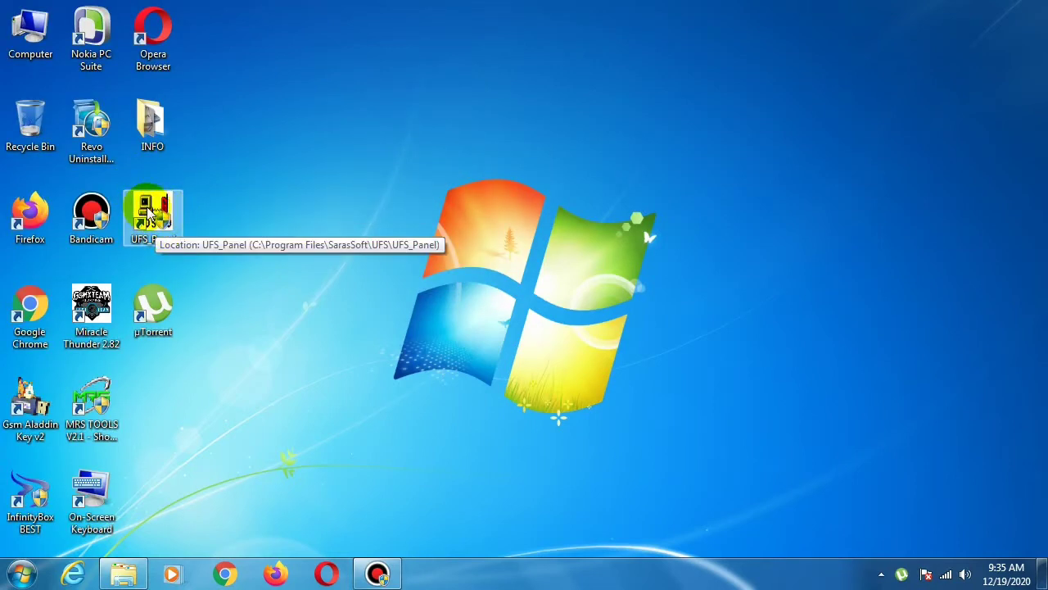
pyautogui.rightClick(234, 168)
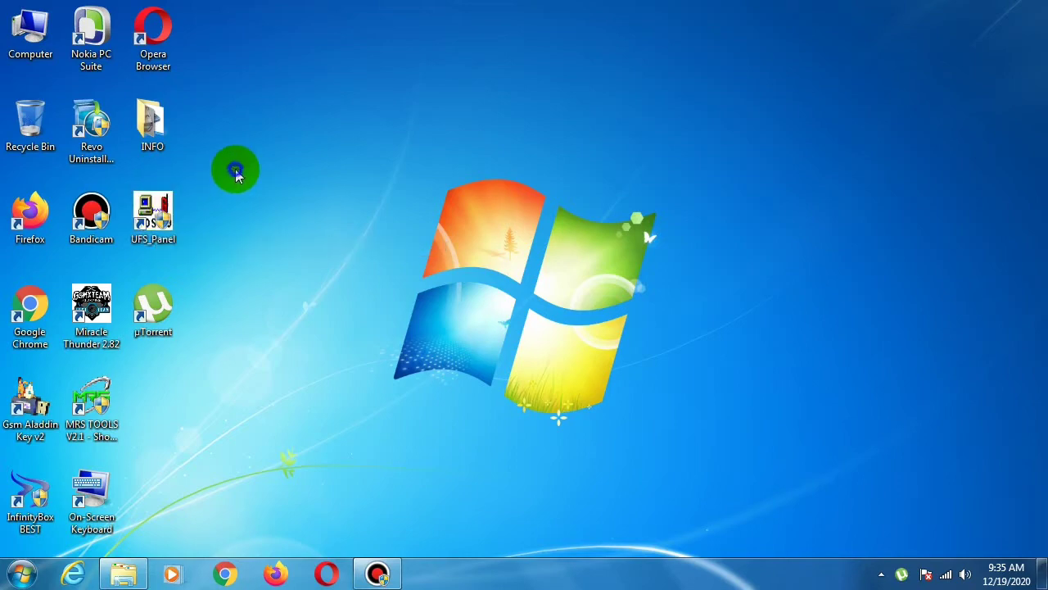
pyautogui.click(253, 213)
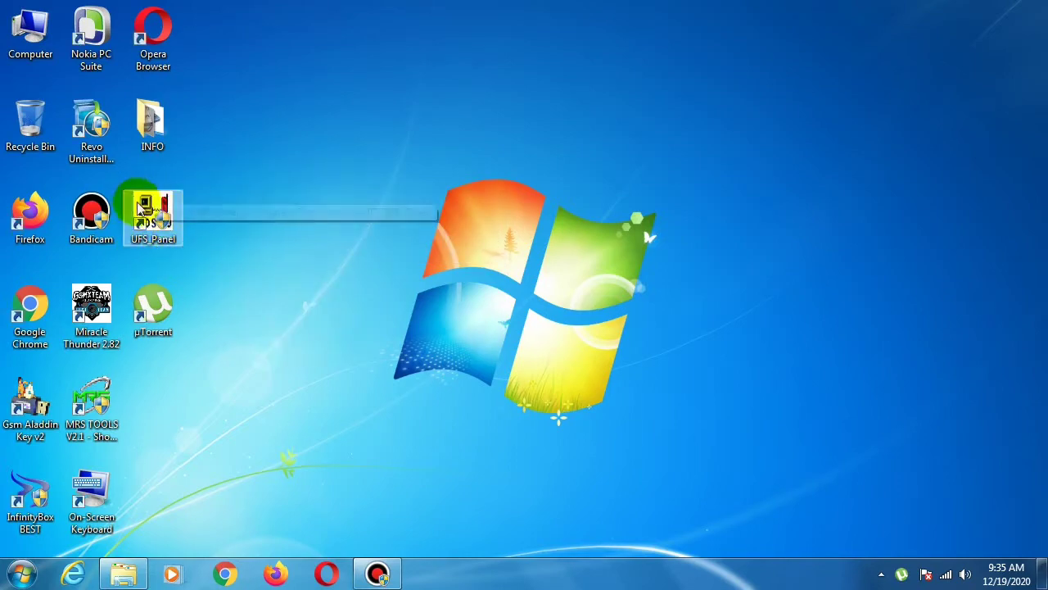
# Step: Restore the MASTER UFS HWK folder window and extract the UFS_PANEL_2.3.0.9 archive in place with 7-Zip
pyautogui.click(125, 576)
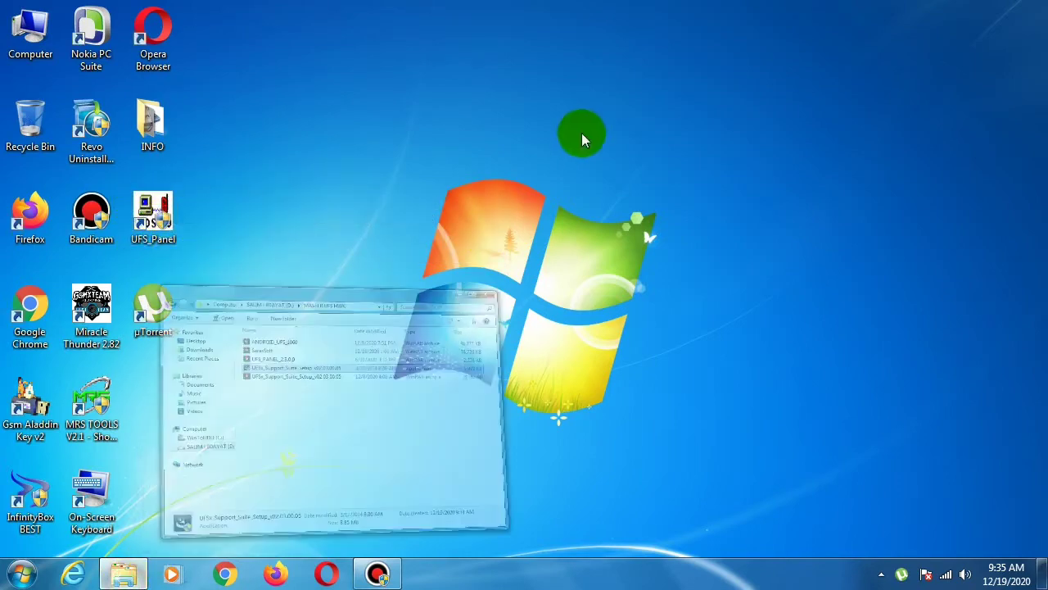
pyautogui.click(418, 180)
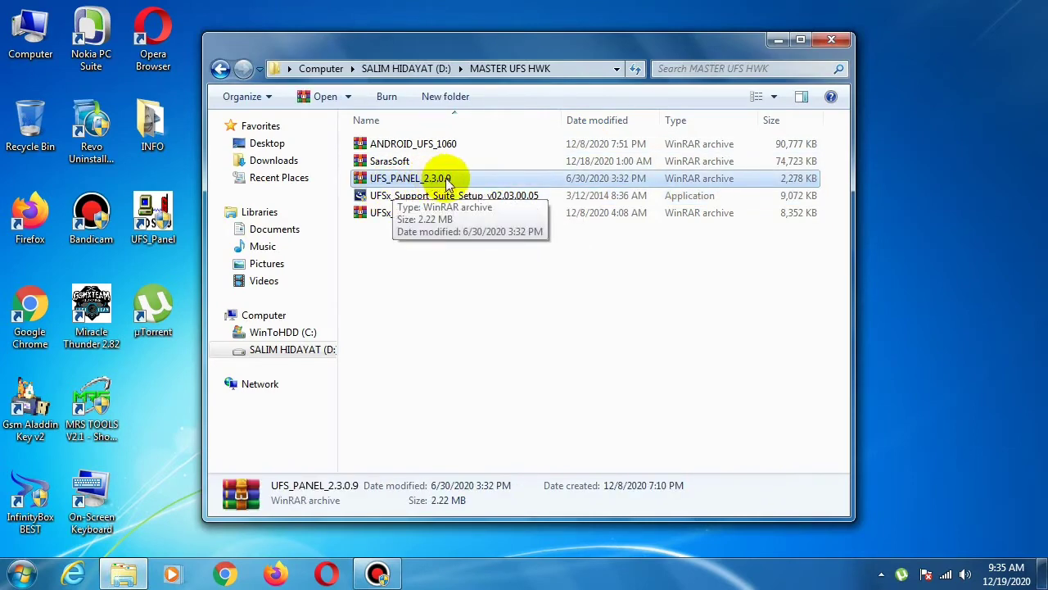
pyautogui.rightClick(473, 187)
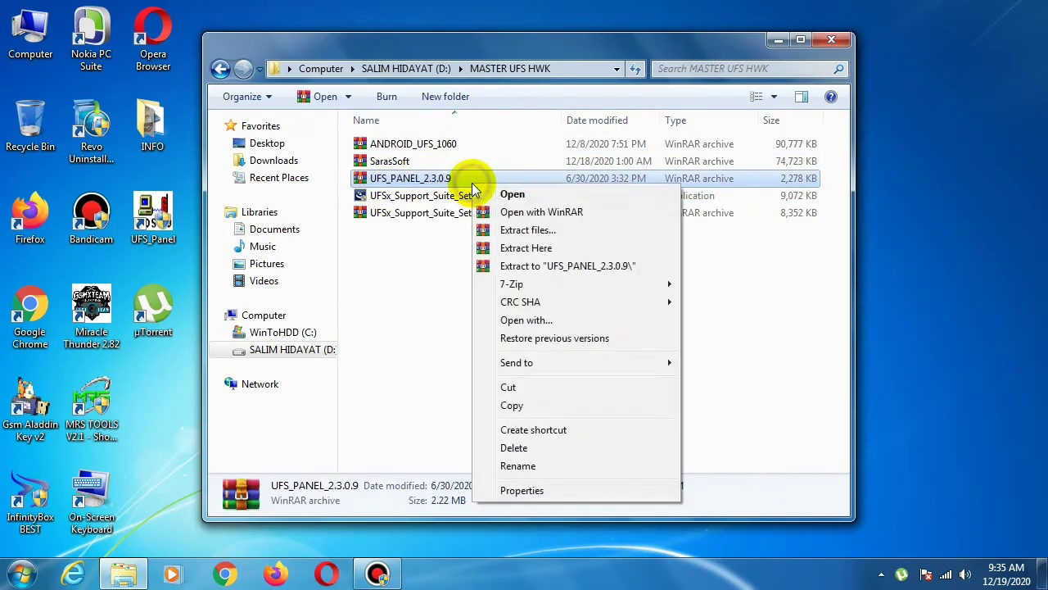
pyautogui.moveTo(602, 296)
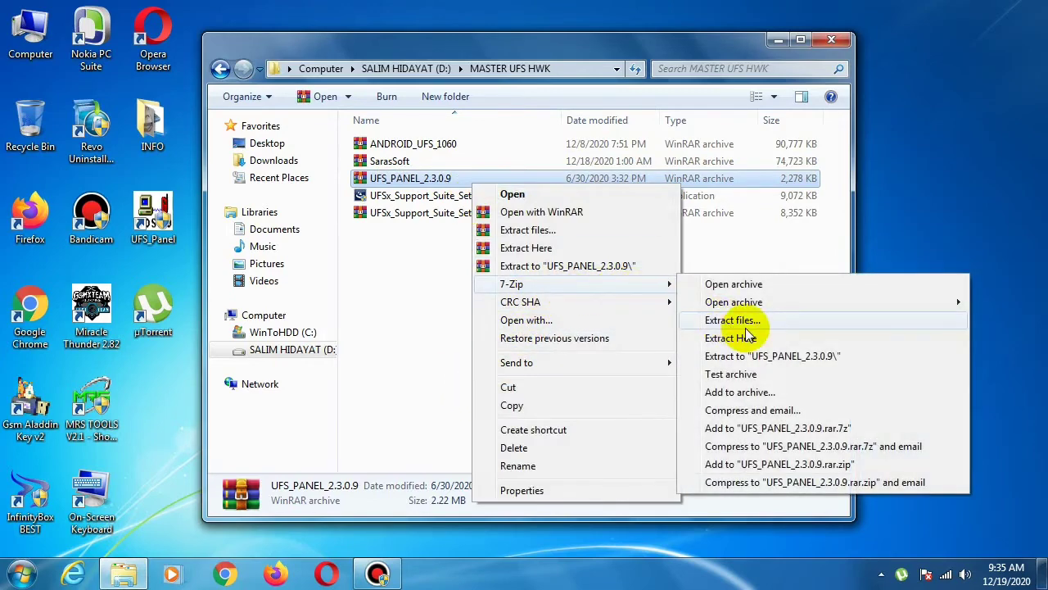
pyautogui.click(744, 334)
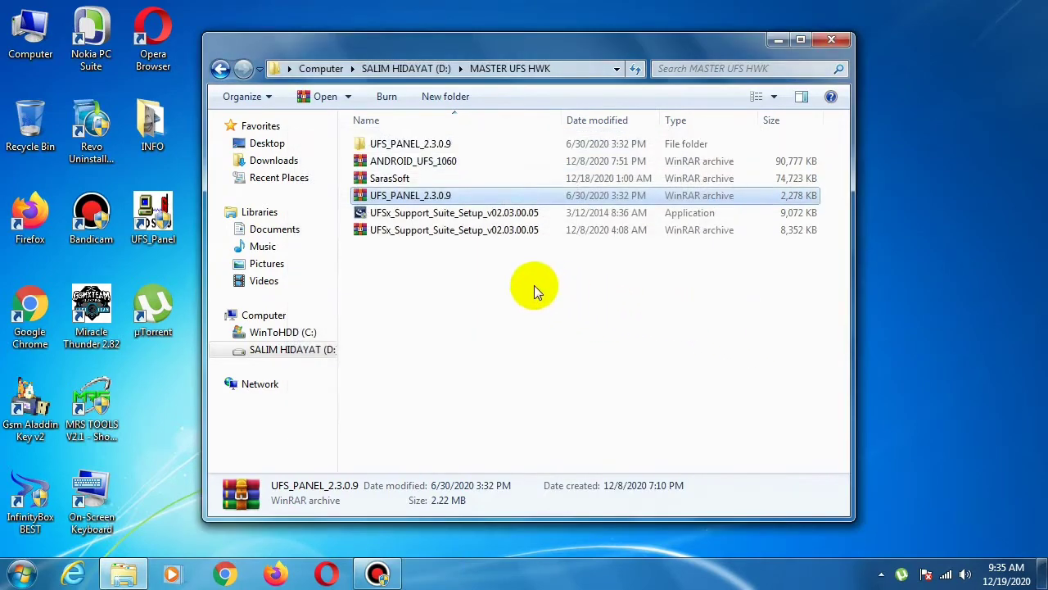
# Step: Create a desktop shortcut for the UFS_PANEL_2.3.0.9 application in the extracted folder and close the window
pyautogui.doubleClick(416, 145)
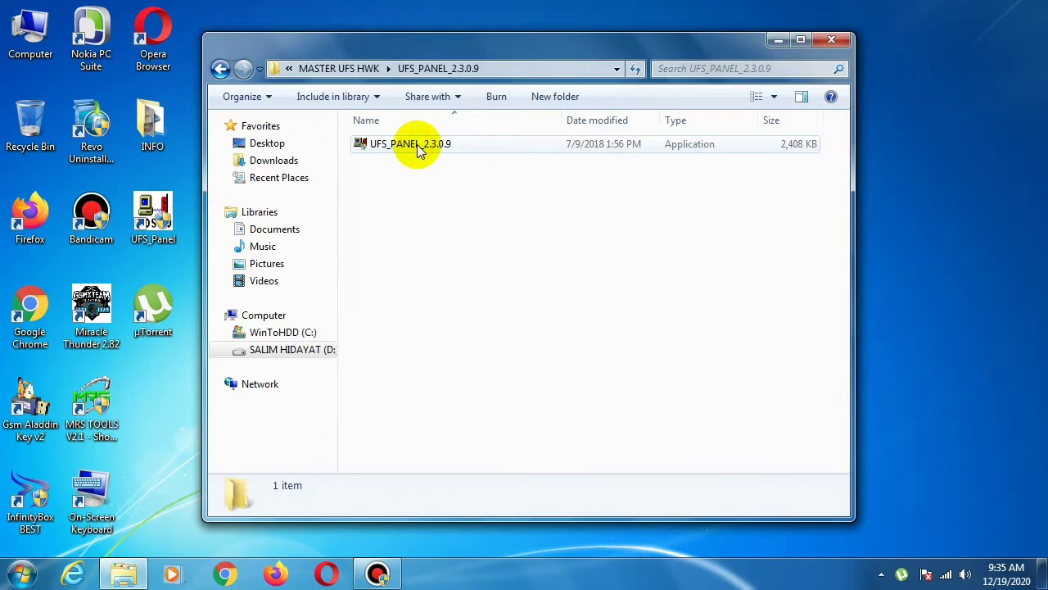
pyautogui.click(416, 147)
pyautogui.rightClick(416, 147)
pyautogui.moveTo(637, 402)
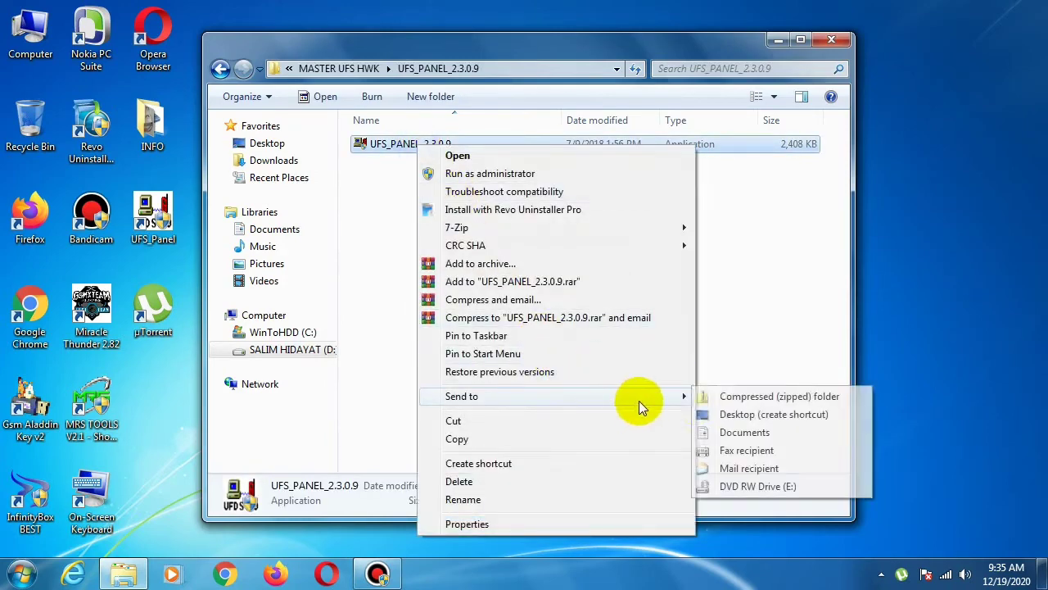
pyautogui.click(710, 416)
pyautogui.click(832, 40)
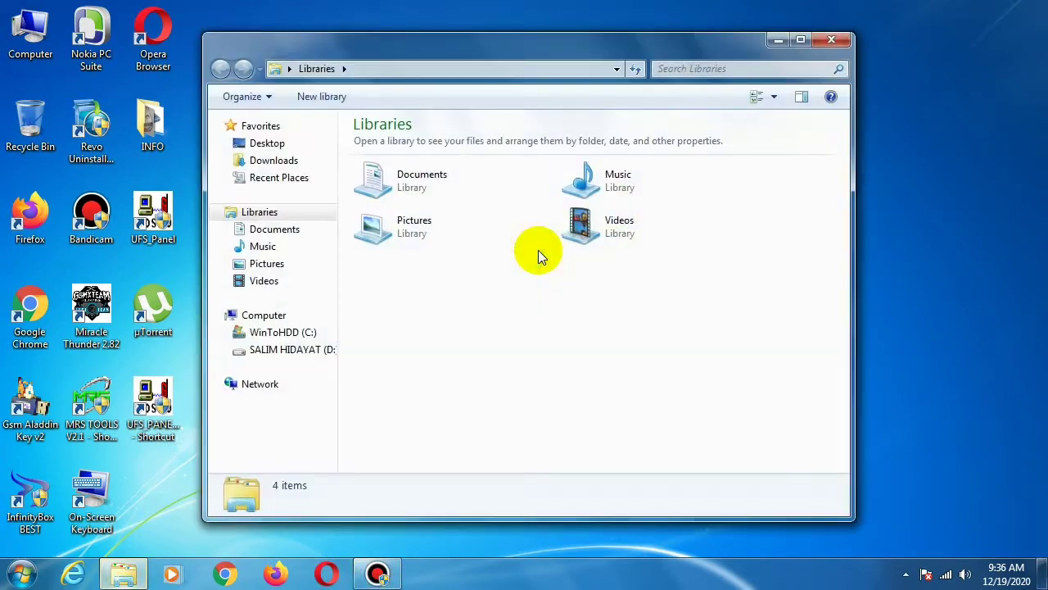
# Step: Open the MASTER UFS HWK folder on drive D: and extract the SarasSoft archive in place with 7-Zip
pyautogui.click(301, 349)
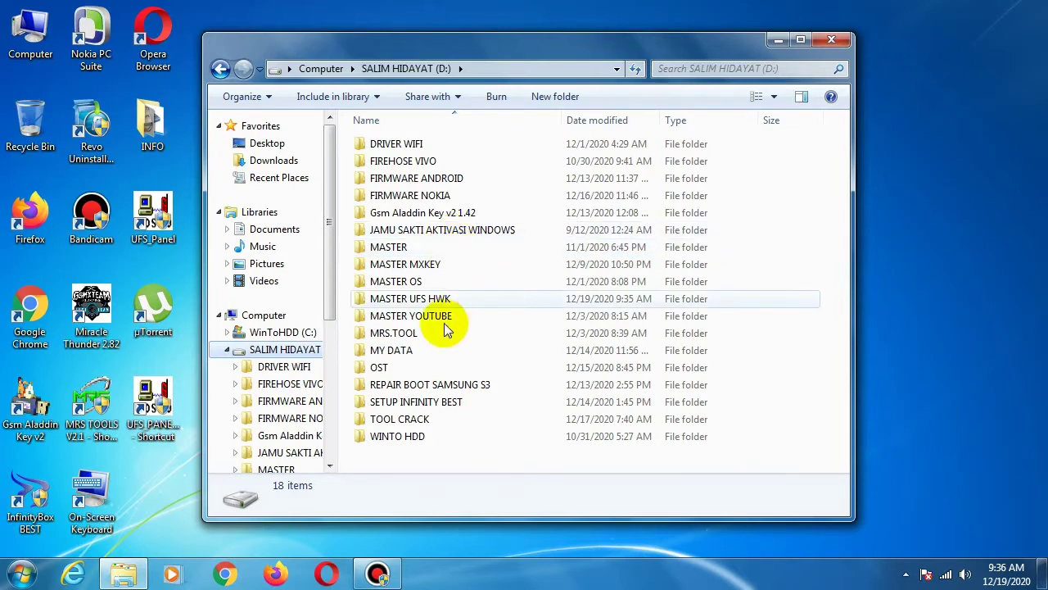
pyautogui.moveTo(329, 295); pyautogui.dragTo(328, 343)
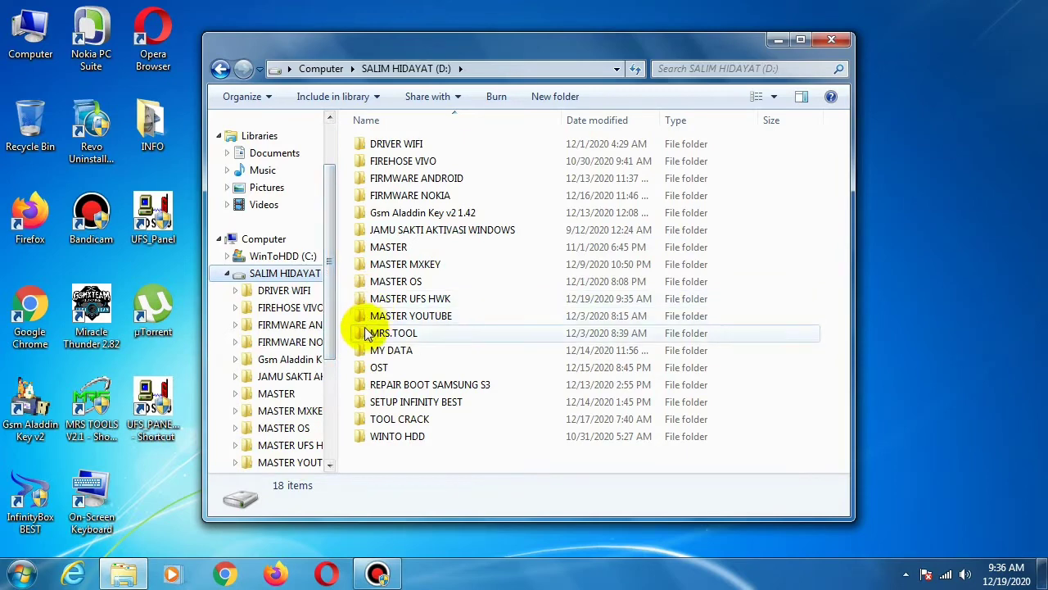
pyautogui.click(291, 256)
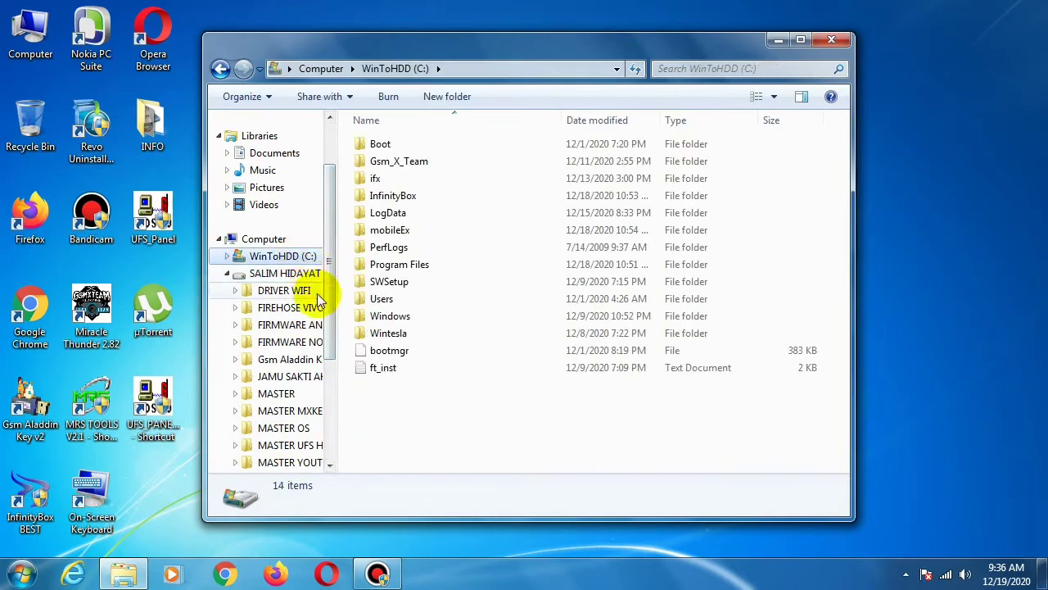
pyautogui.click(289, 277)
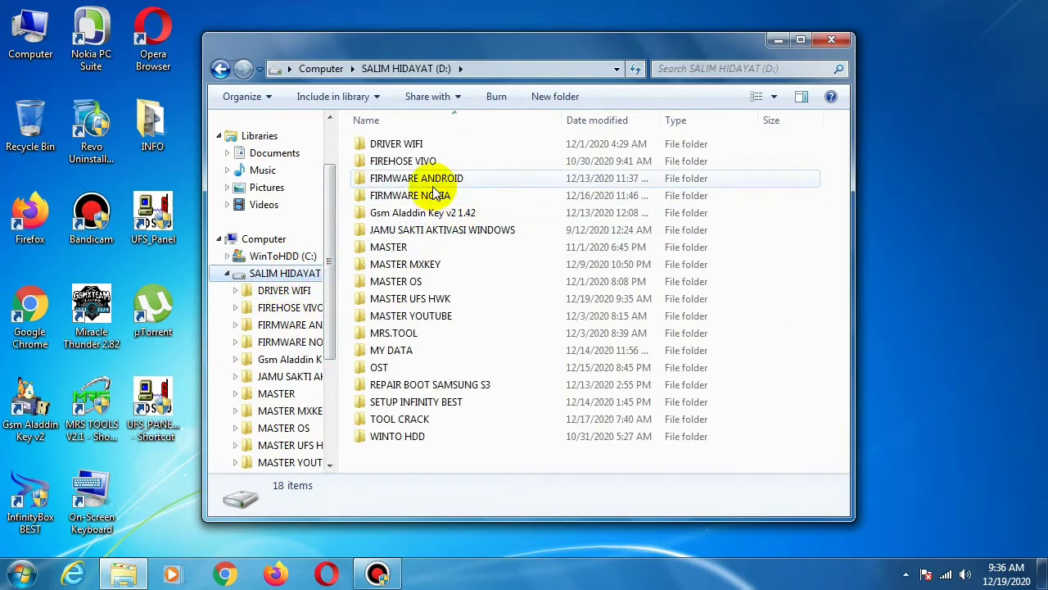
pyautogui.doubleClick(432, 300)
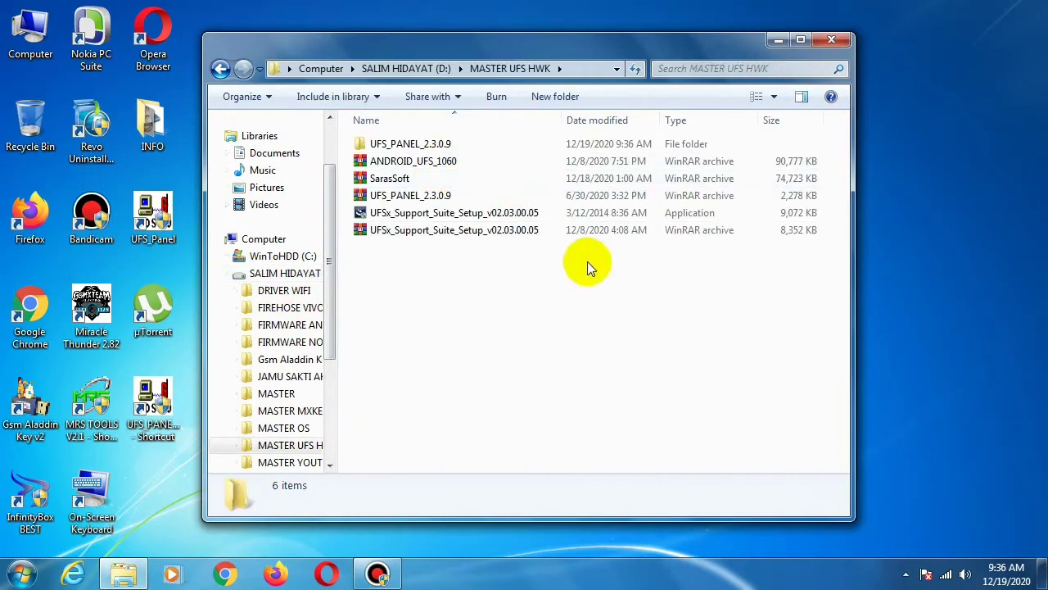
pyautogui.click(405, 179)
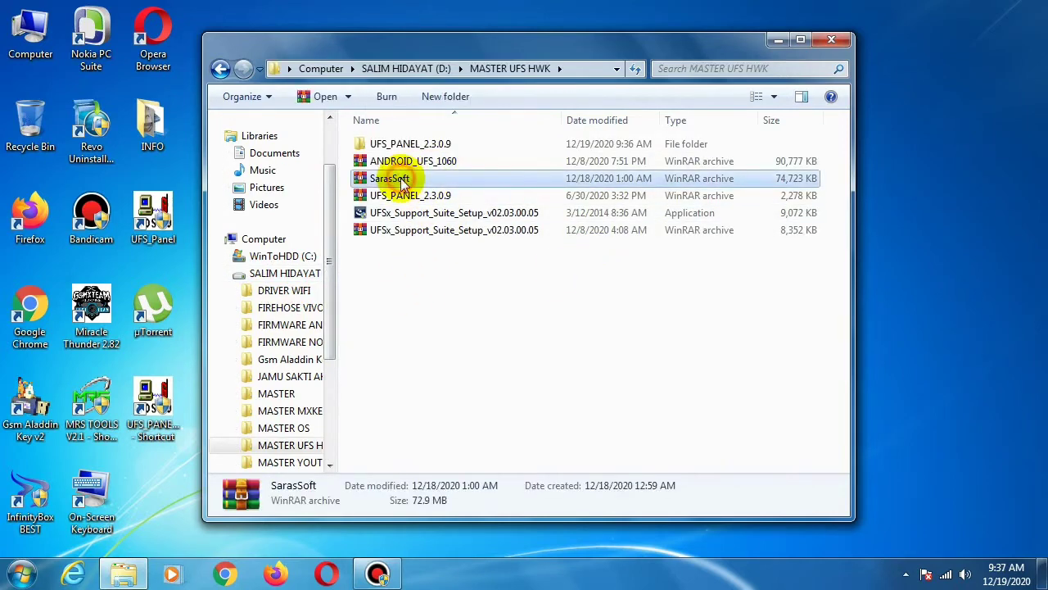
pyautogui.rightClick(410, 180)
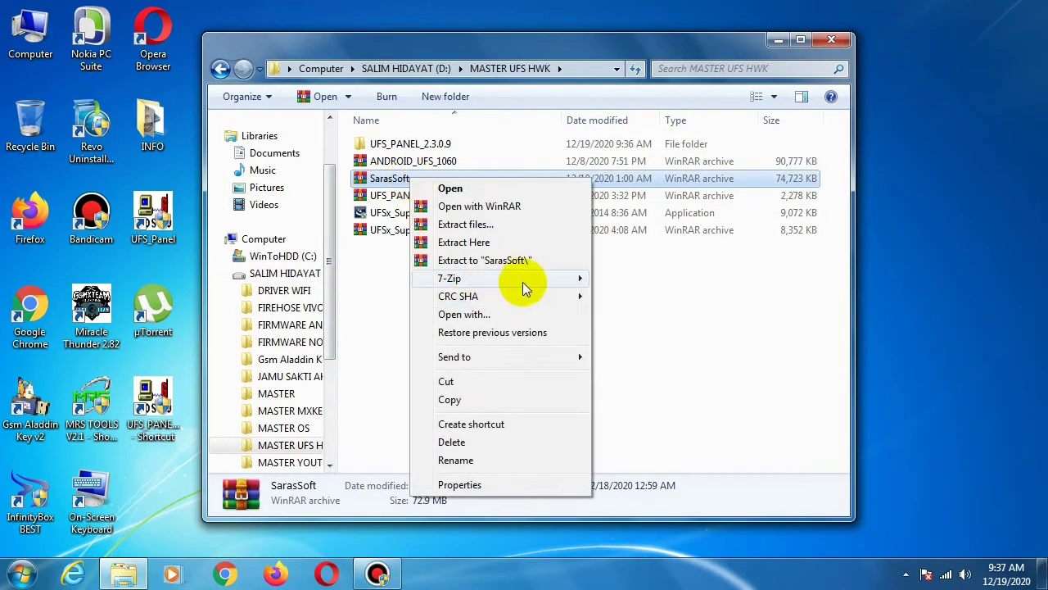
pyautogui.moveTo(563, 287)
pyautogui.click(639, 333)
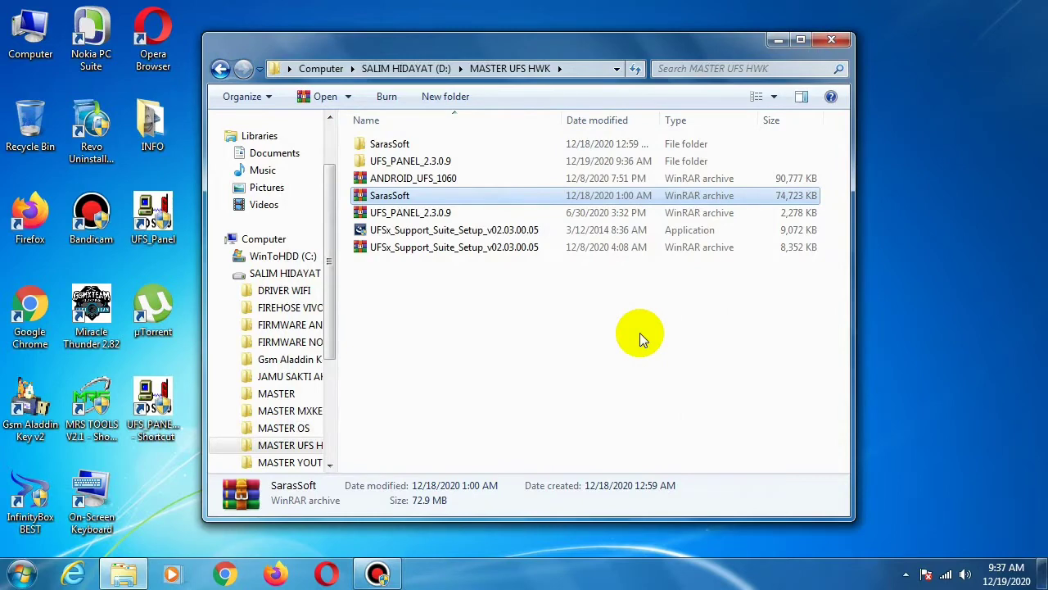
# Step: Check the contents of the extracted SarasSoft folder and return to the MASTER UFS HWK folder
pyautogui.doubleClick(459, 145)
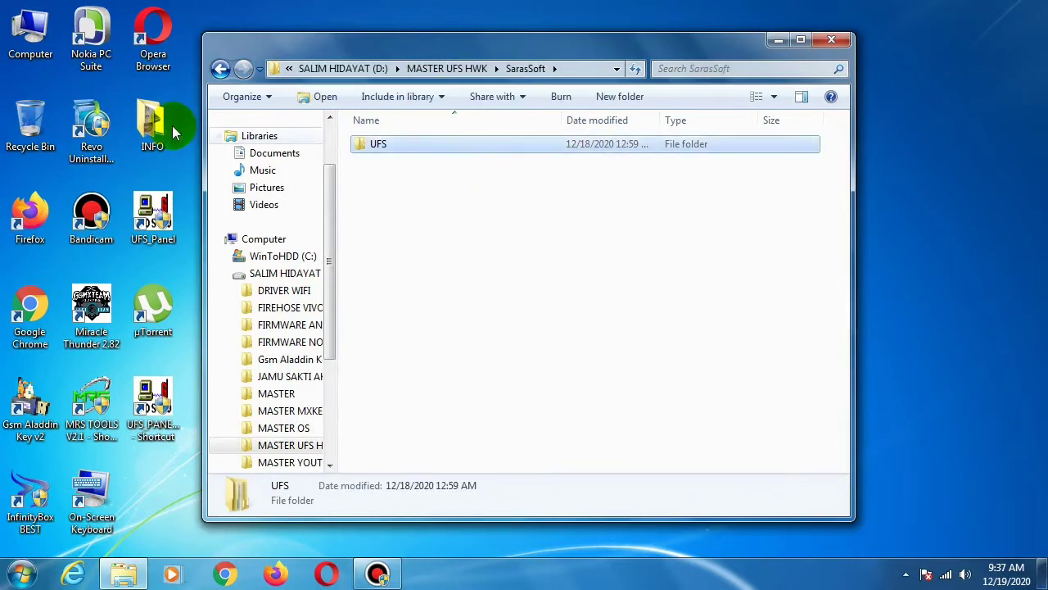
pyautogui.click(220, 68)
pyautogui.doubleClick(453, 148)
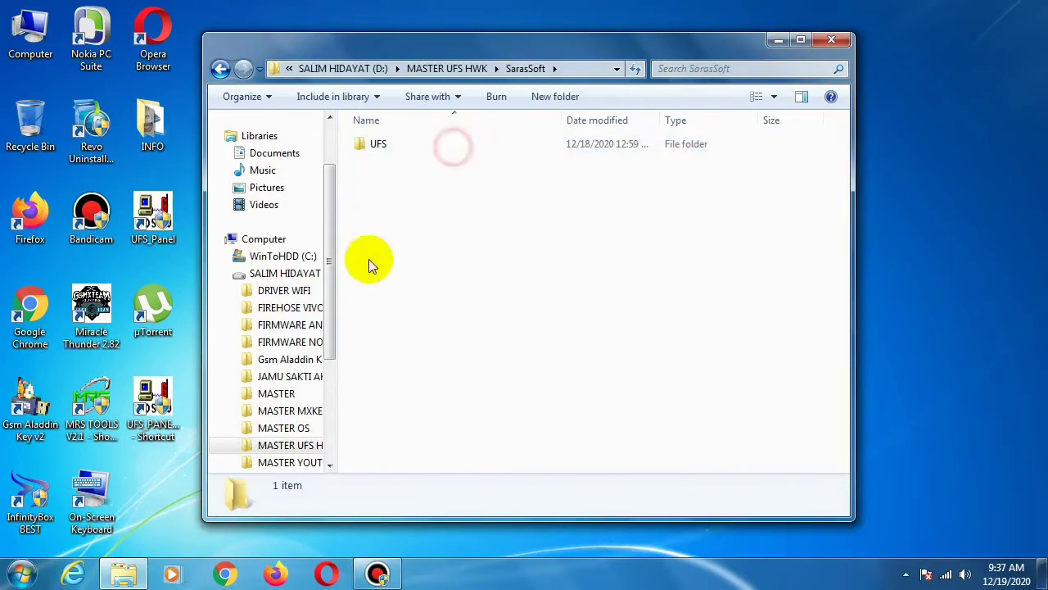
pyautogui.click(219, 68)
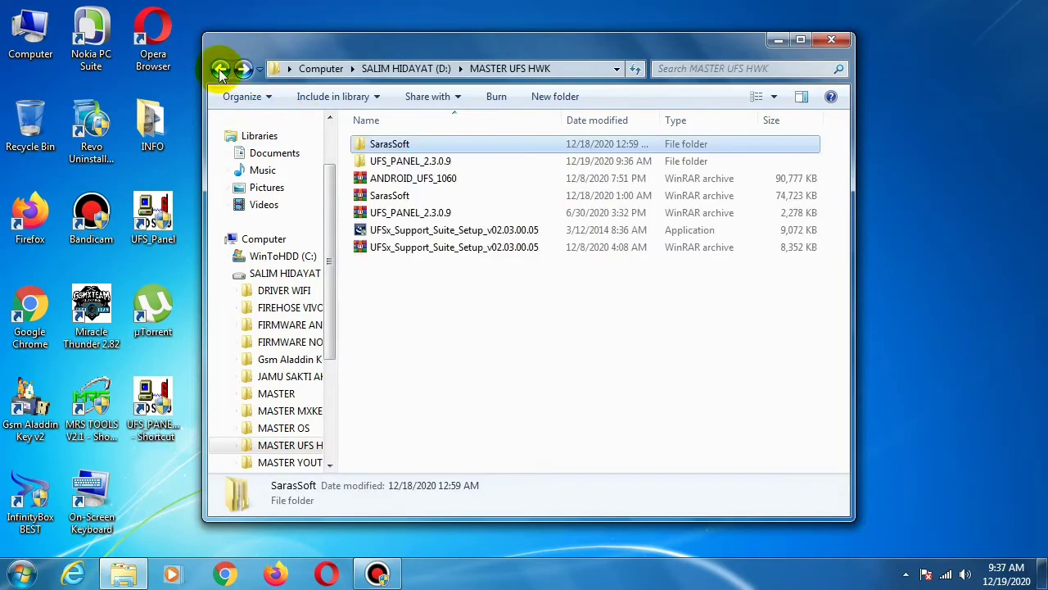
# Step: Copy the extracted SarasSoft folder and open the Program Files folder on drive C: in a second window
pyautogui.rightClick(475, 145)
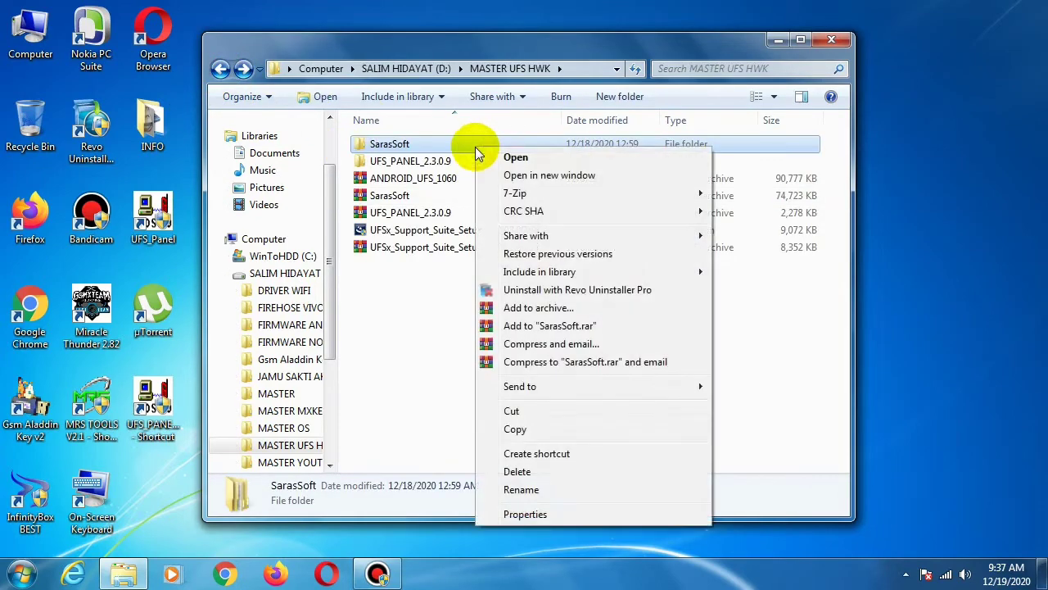
pyautogui.click(520, 429)
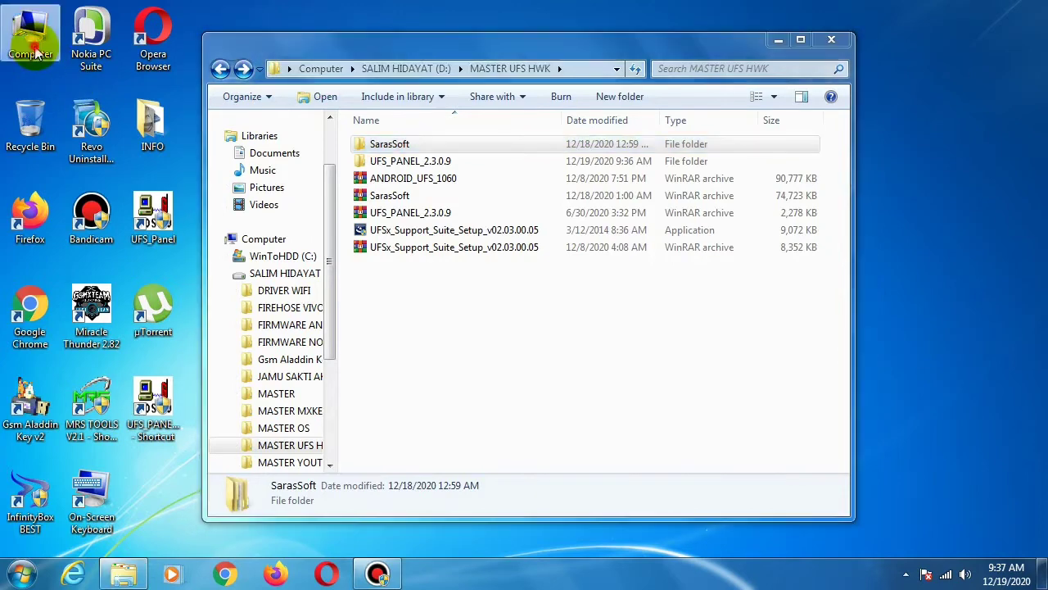
pyautogui.doubleClick(31, 35)
pyautogui.doubleClick(486, 181)
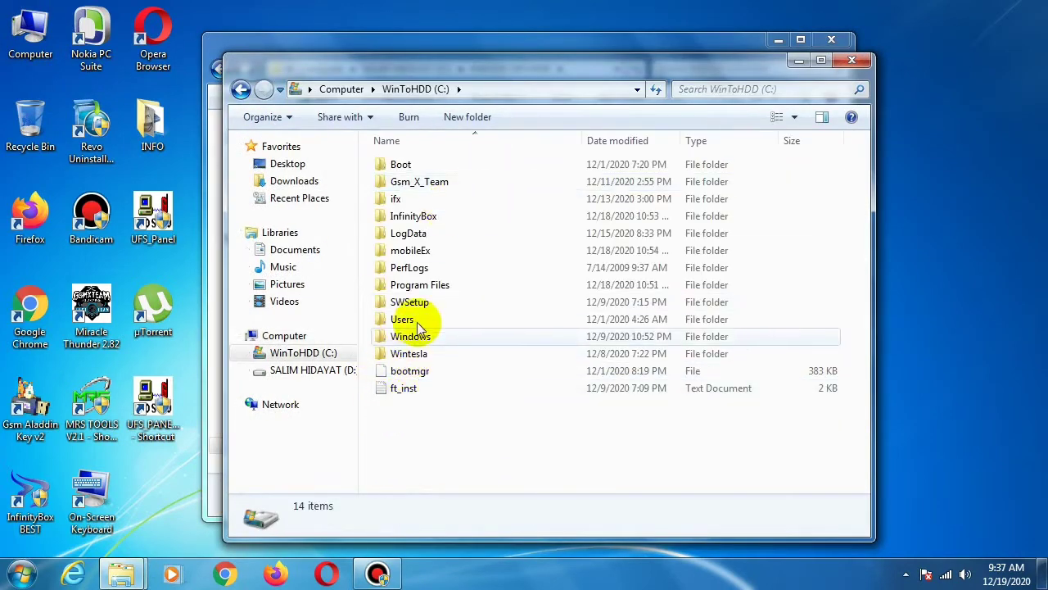
pyautogui.doubleClick(430, 288)
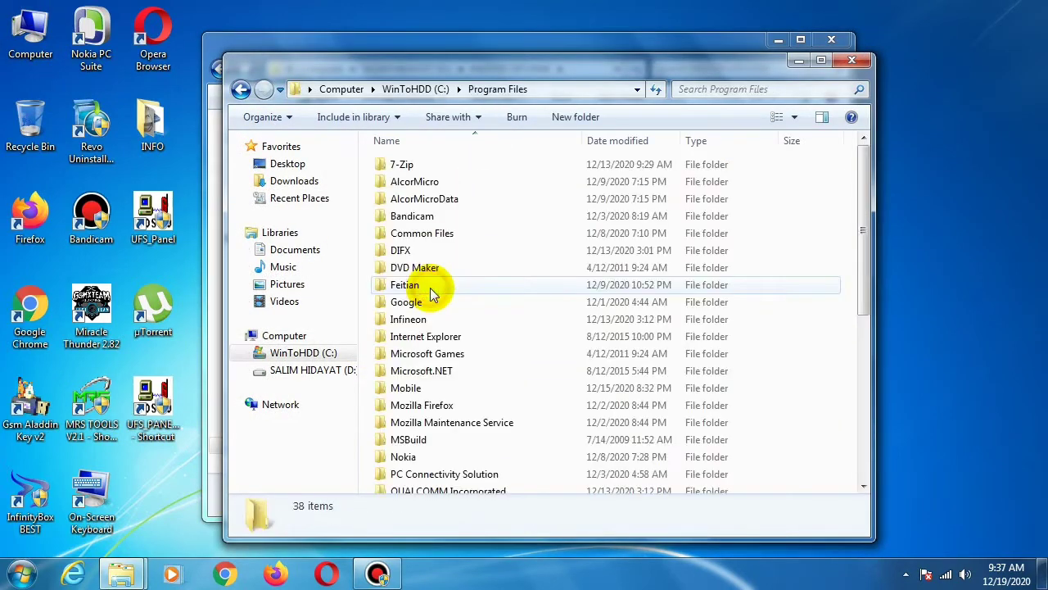
# Step: Delete the existing SarasSoft folder from Program Files on drive C:
pyautogui.scroll(-2, 458, 294)
pyautogui.scroll(-1, 458, 294)
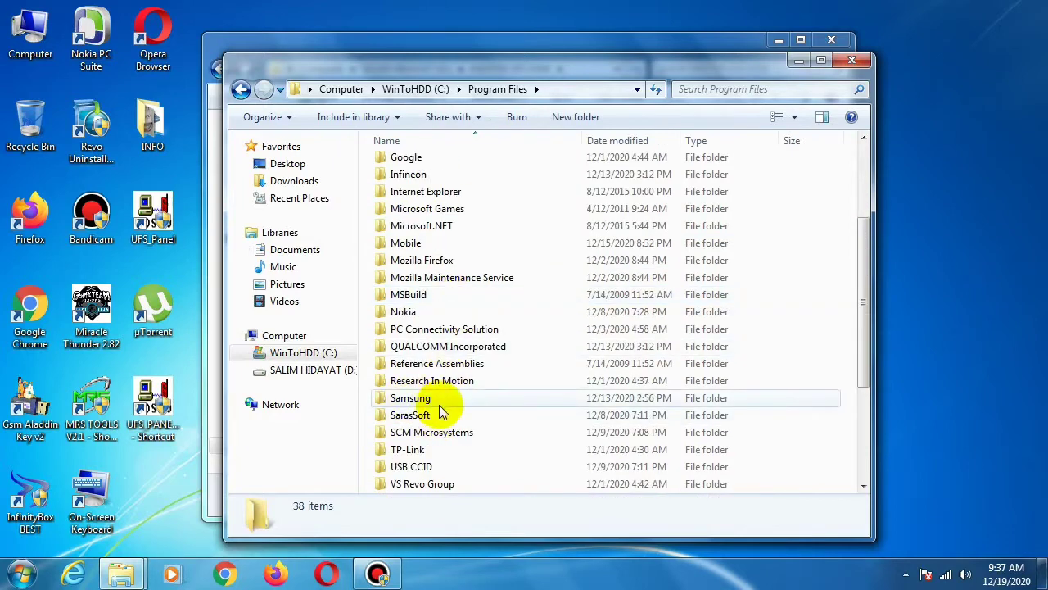
pyautogui.click(240, 89)
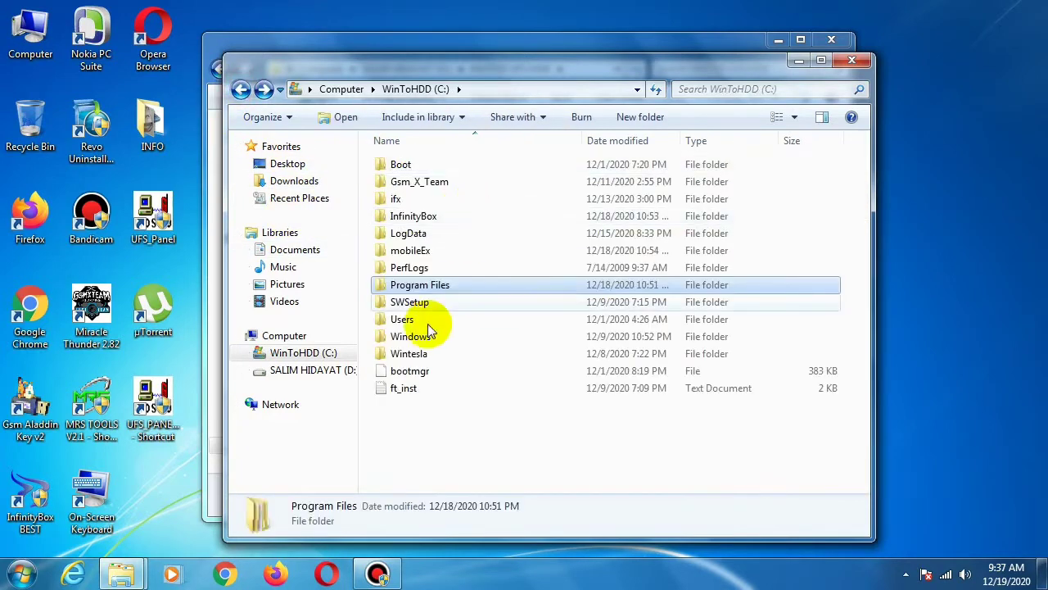
pyautogui.doubleClick(445, 286)
pyautogui.scroll(-3, 447, 309)
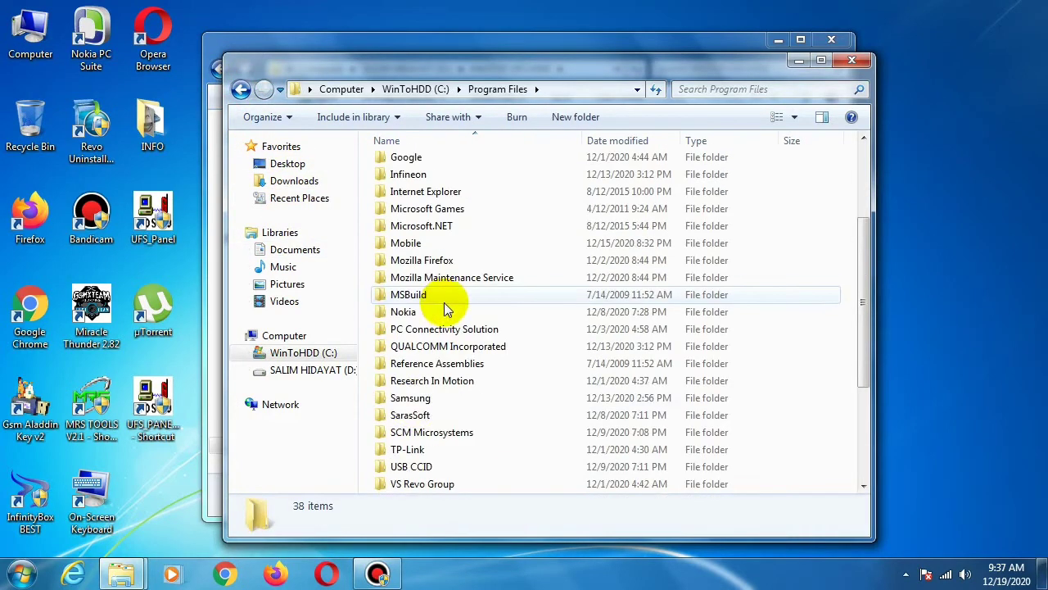
pyautogui.click(445, 415)
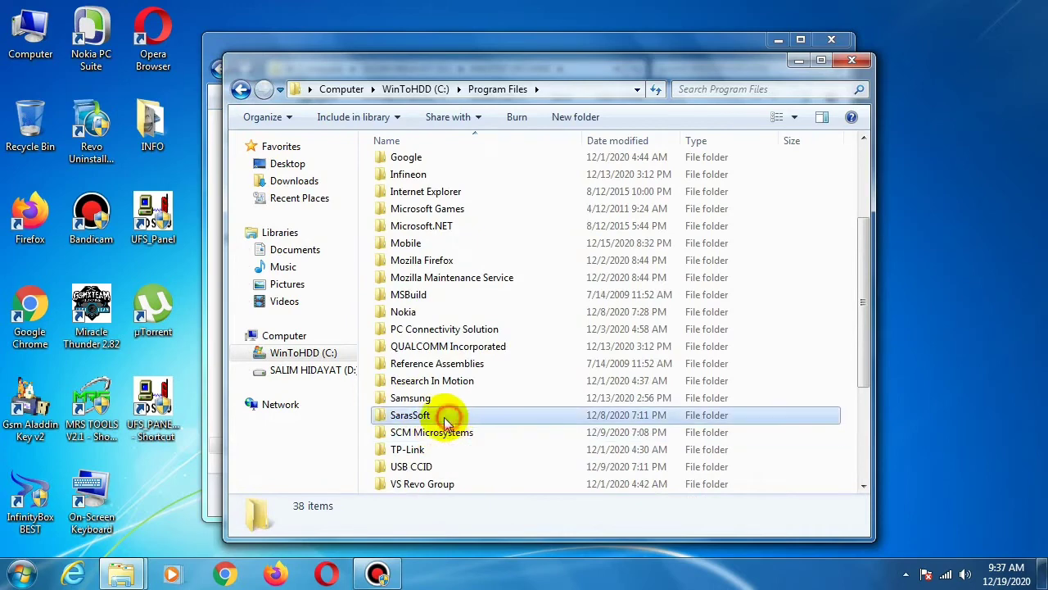
pyautogui.rightClick(510, 414)
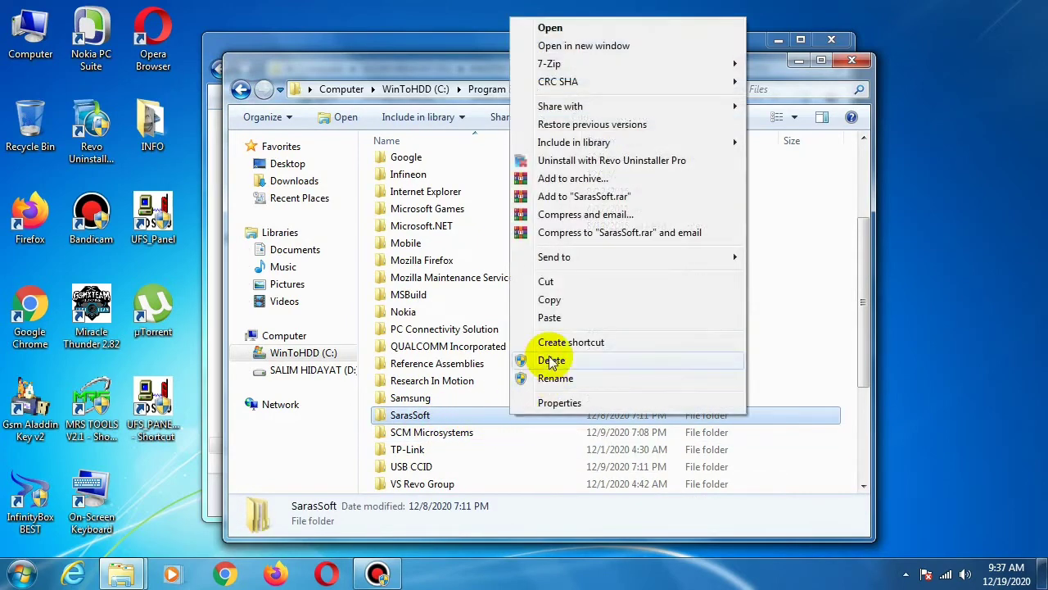
pyautogui.click(549, 360)
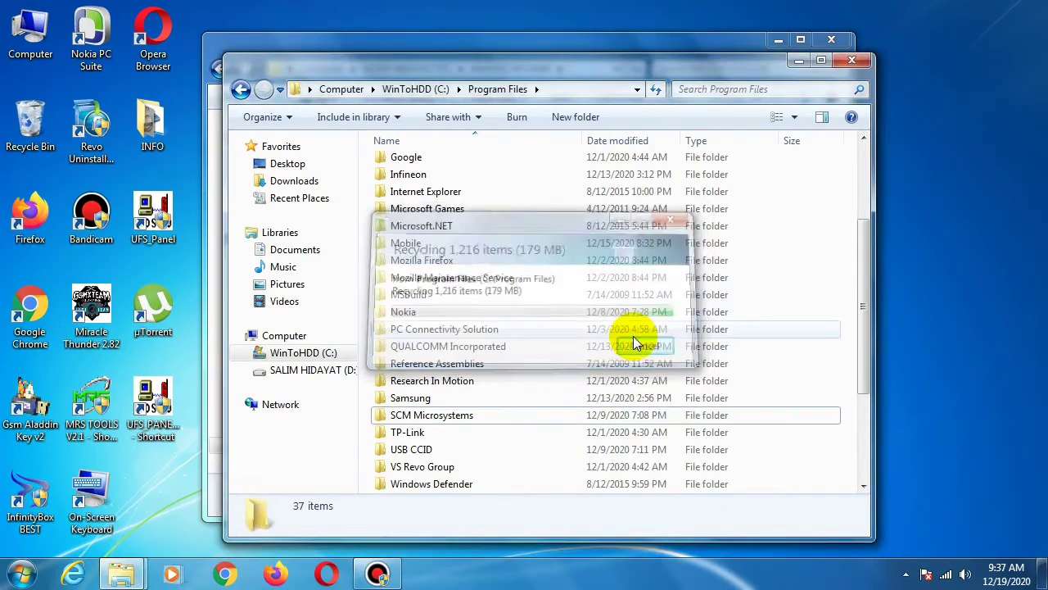
# Step: Copy the SarasSoft folder from MASTER UFS HWK into C: Program Files, granting administrator permission
pyautogui.click(570, 41)
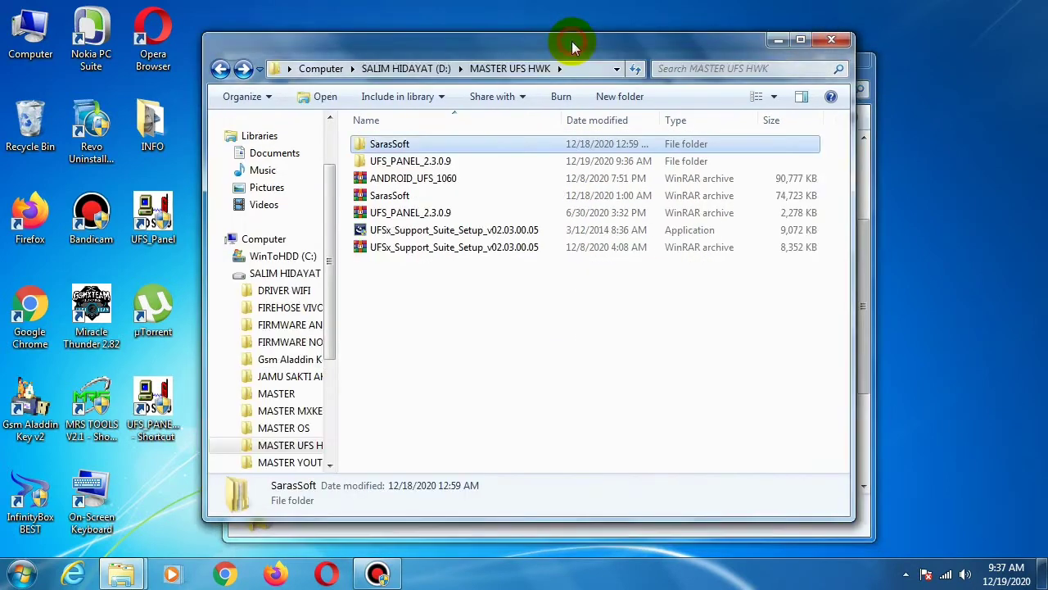
pyautogui.rightClick(432, 143)
pyautogui.click(473, 426)
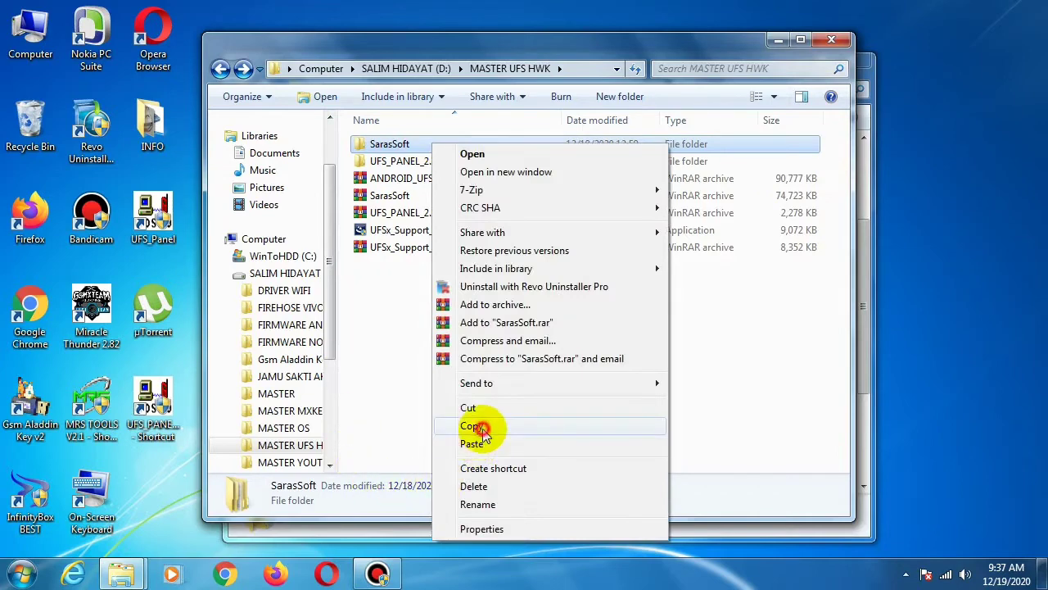
pyautogui.click(419, 526)
pyautogui.rightClick(522, 372)
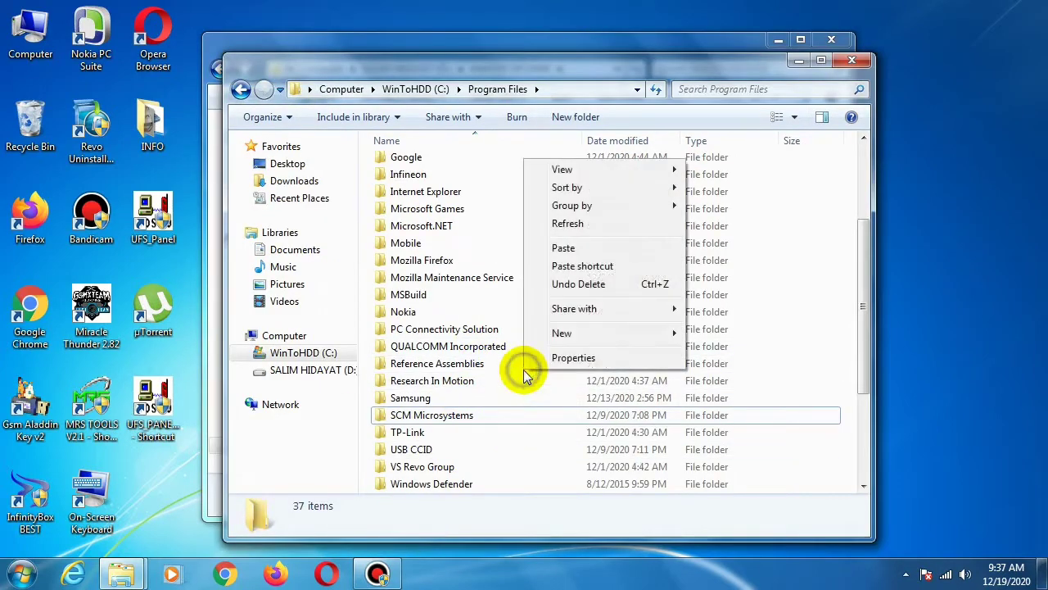
pyautogui.click(573, 250)
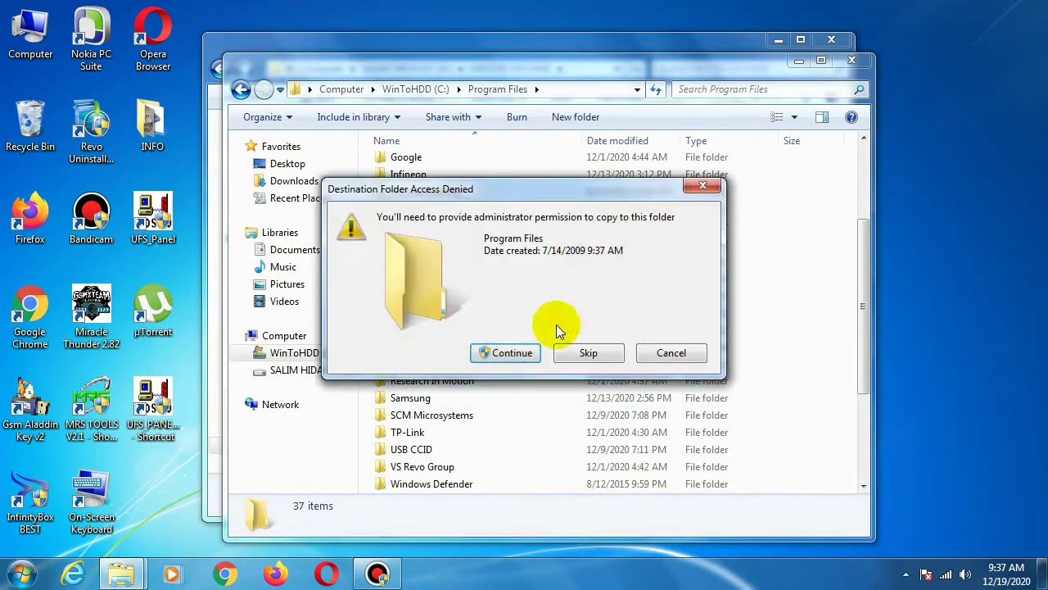
pyautogui.click(507, 351)
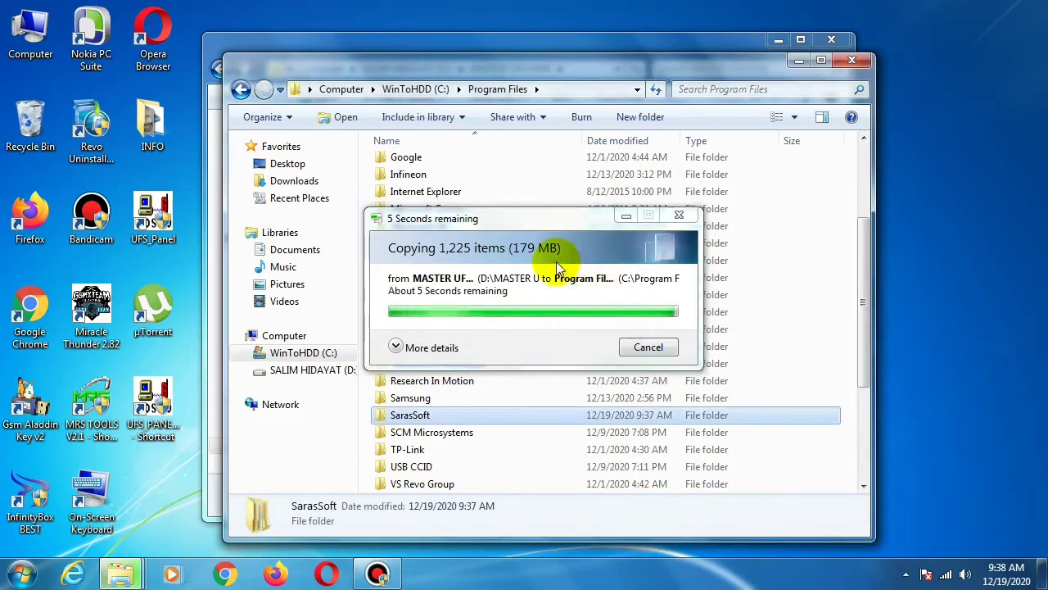
# Step: Close the Program Files and MASTER UFS HWK windows and refresh the desktop
pyautogui.click(852, 63)
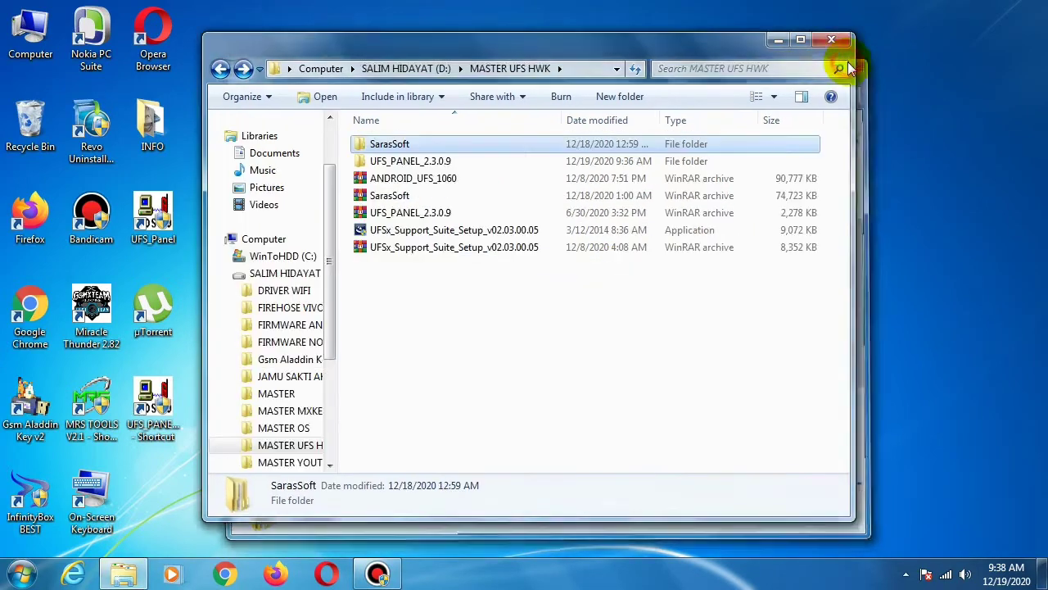
pyautogui.click(833, 39)
pyautogui.rightClick(442, 240)
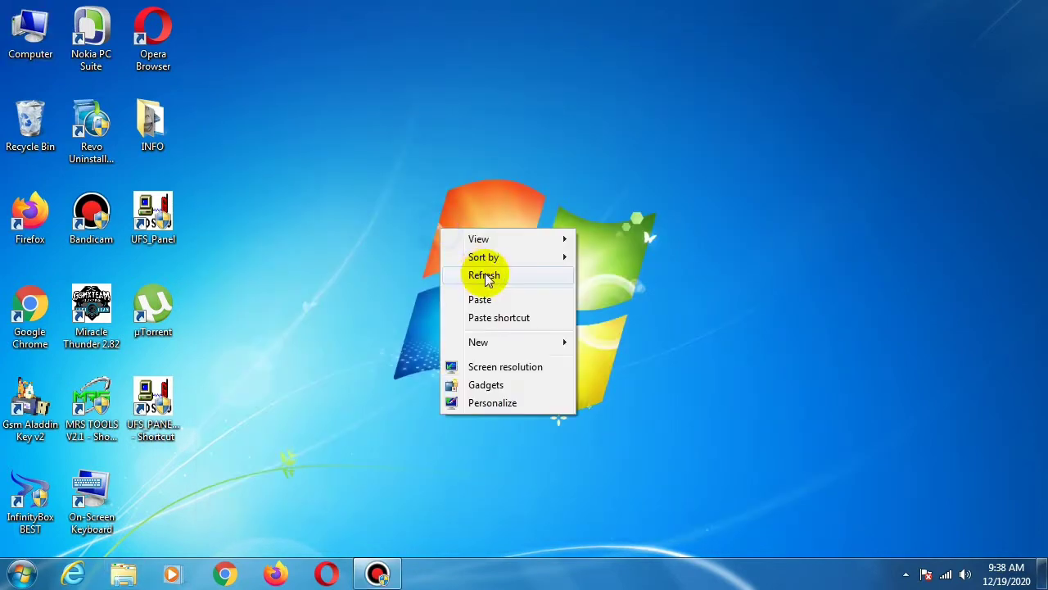
pyautogui.click(484, 274)
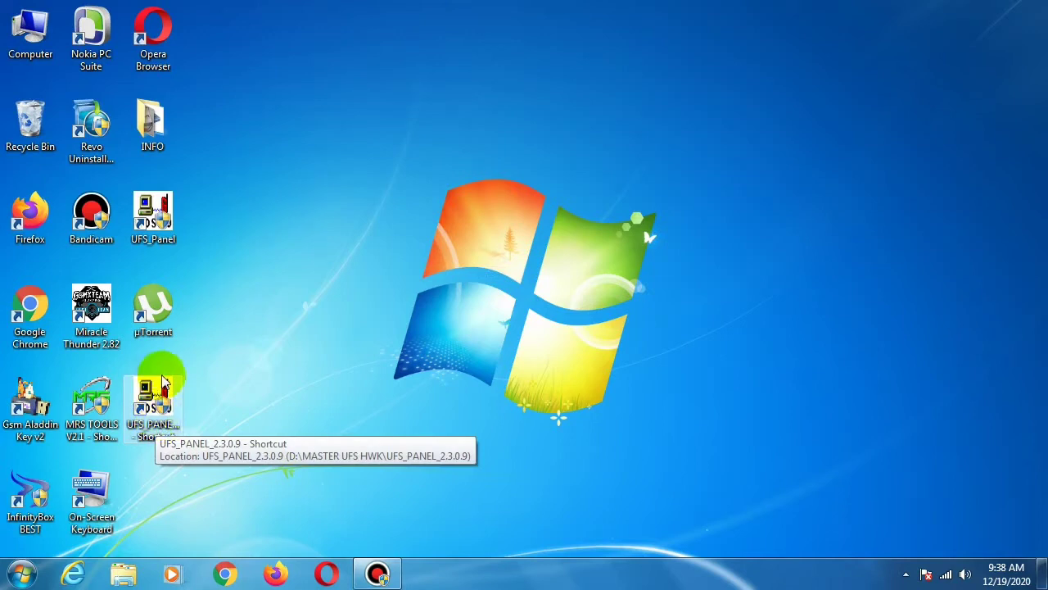
# Step: Delete the UFS_Panel desktop shortcut, move the UFS_PANEL_2.3.0.9 shortcut into its place and refresh the desktop
pyautogui.rightClick(154, 215)
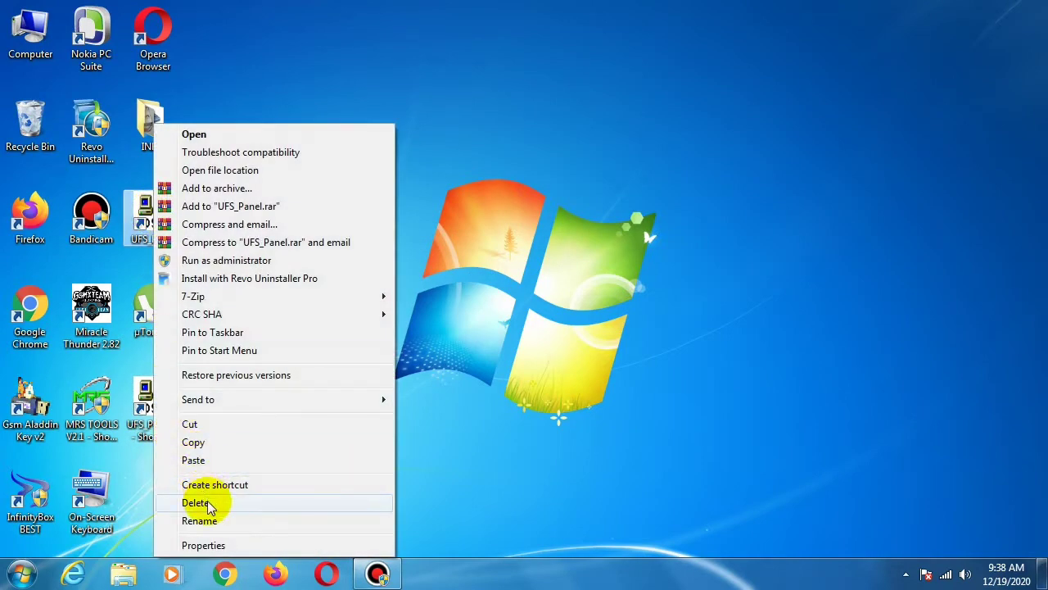
pyautogui.click(202, 503)
pyautogui.click(592, 375)
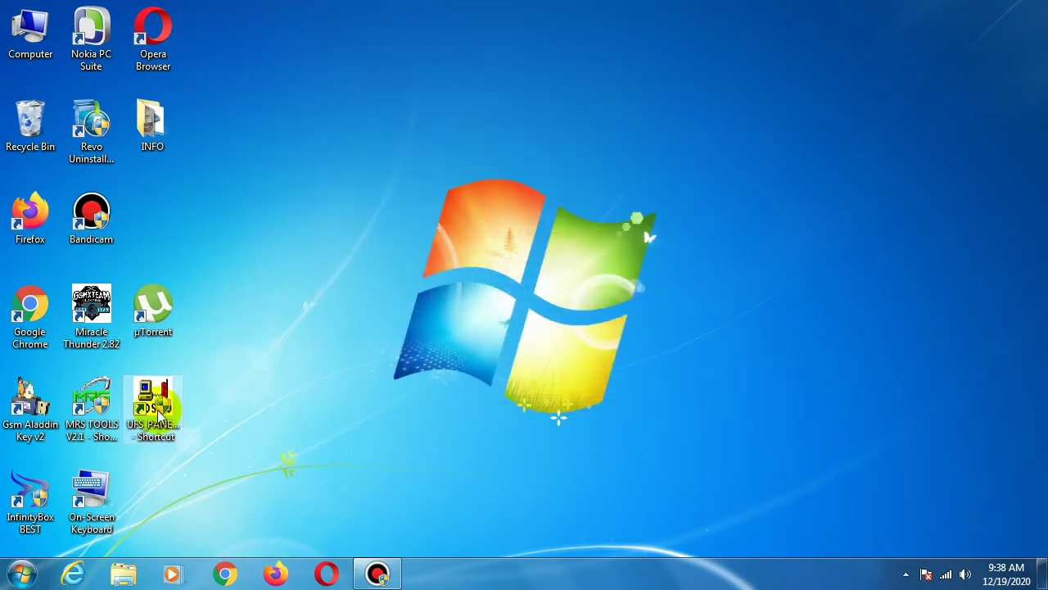
pyautogui.moveTo(159, 417); pyautogui.dragTo(164, 223)
pyautogui.rightClick(295, 177)
pyautogui.click(355, 227)
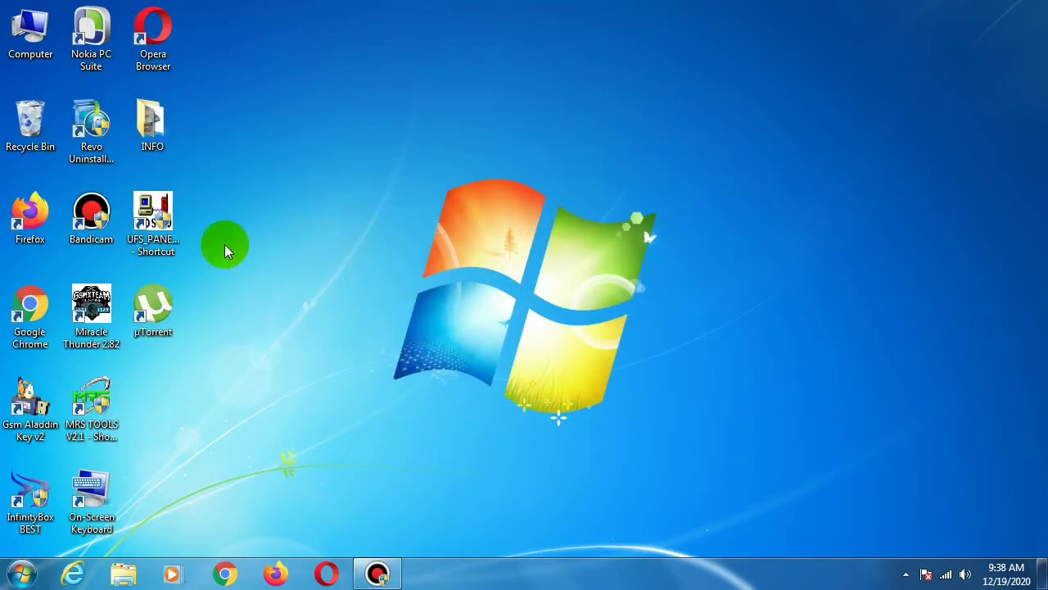
# Step: Run the UFS_PANEL_2.3.0.9 shortcut as administrator, agree to continue without Server1 and reposition the control panel window
pyautogui.rightClick(160, 233)
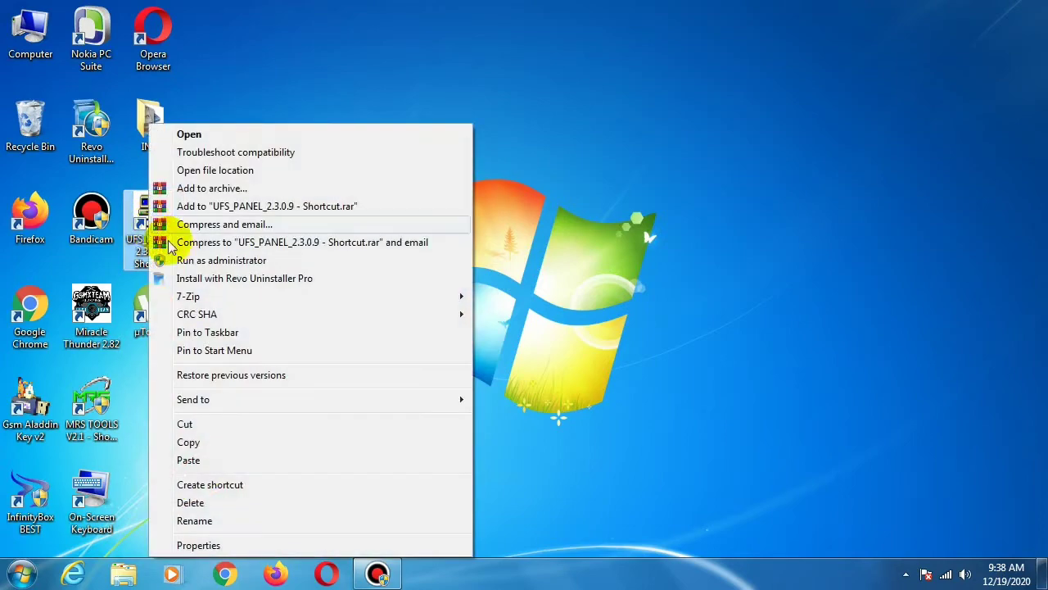
pyautogui.click(184, 258)
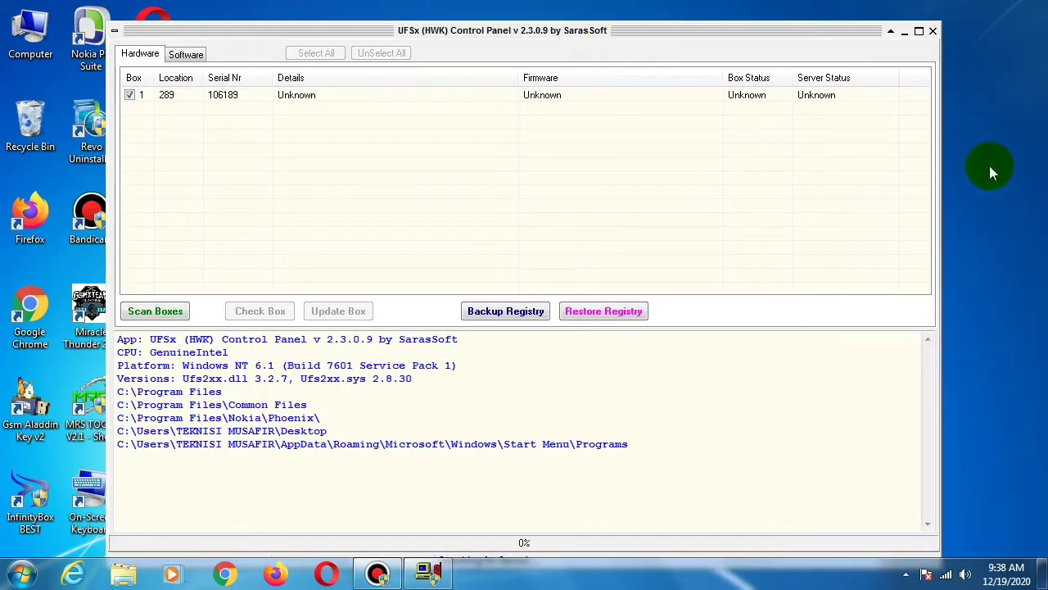
pyautogui.rightClick(989, 172)
pyautogui.click(994, 211)
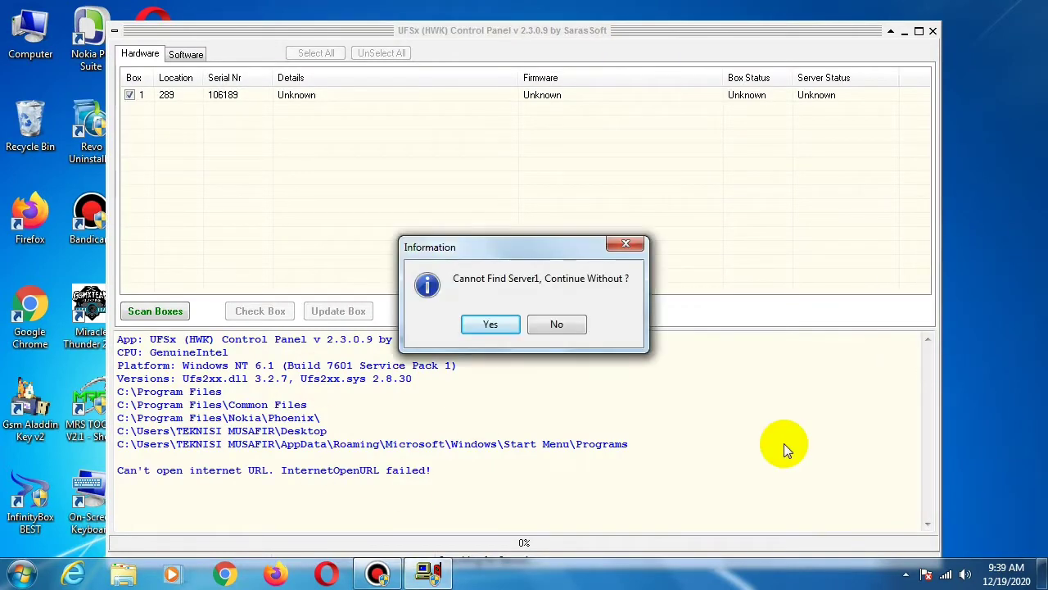
pyautogui.click(489, 325)
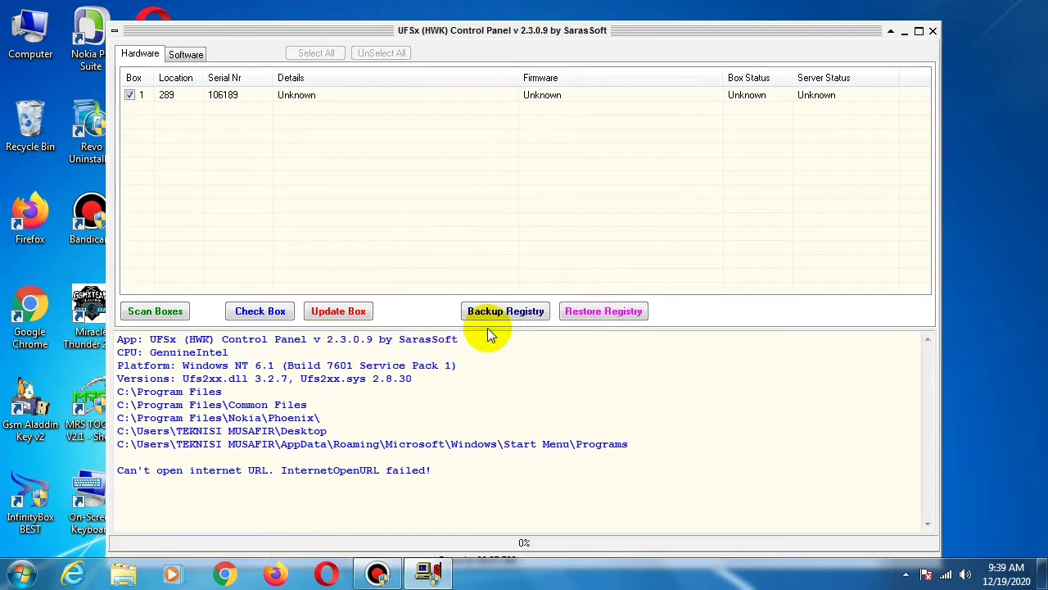
pyautogui.moveTo(659, 33); pyautogui.dragTo(610, 13)
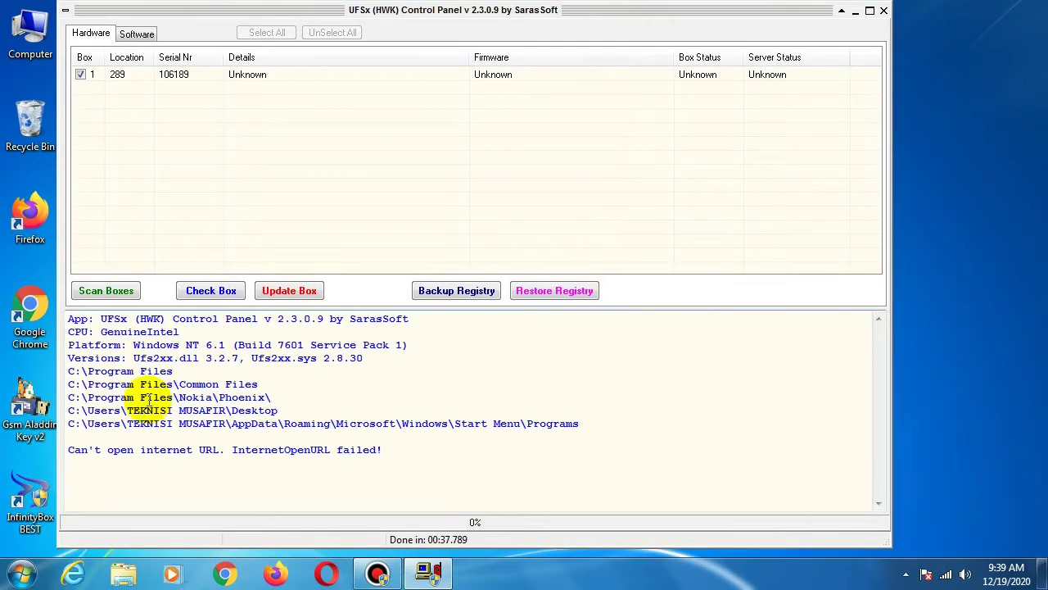
# Step: Scan for connected boxes and run Update Box on box 1
pyautogui.click(112, 292)
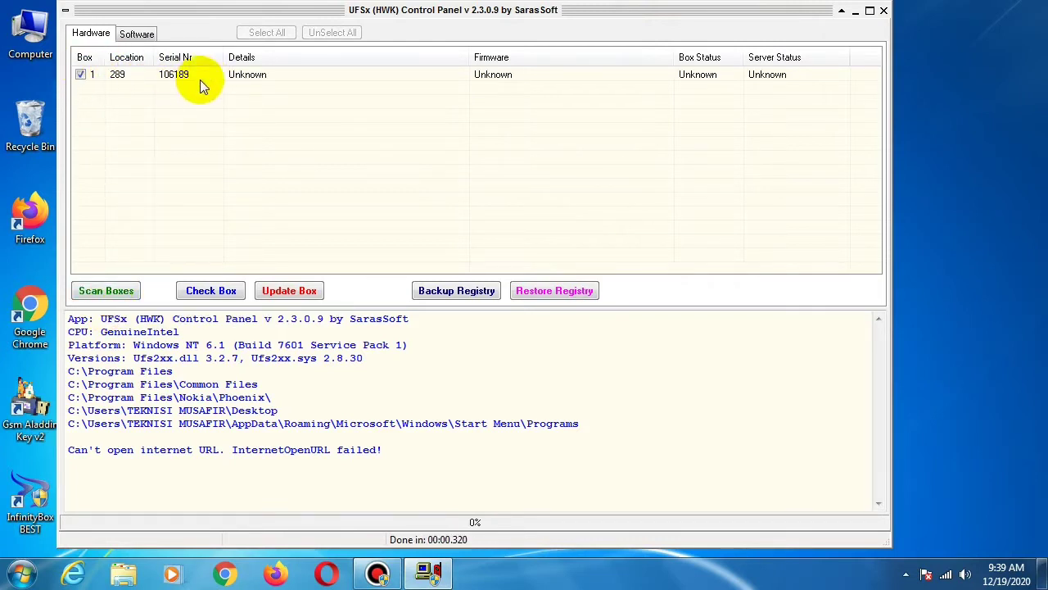
pyautogui.click(86, 295)
pyautogui.click(311, 300)
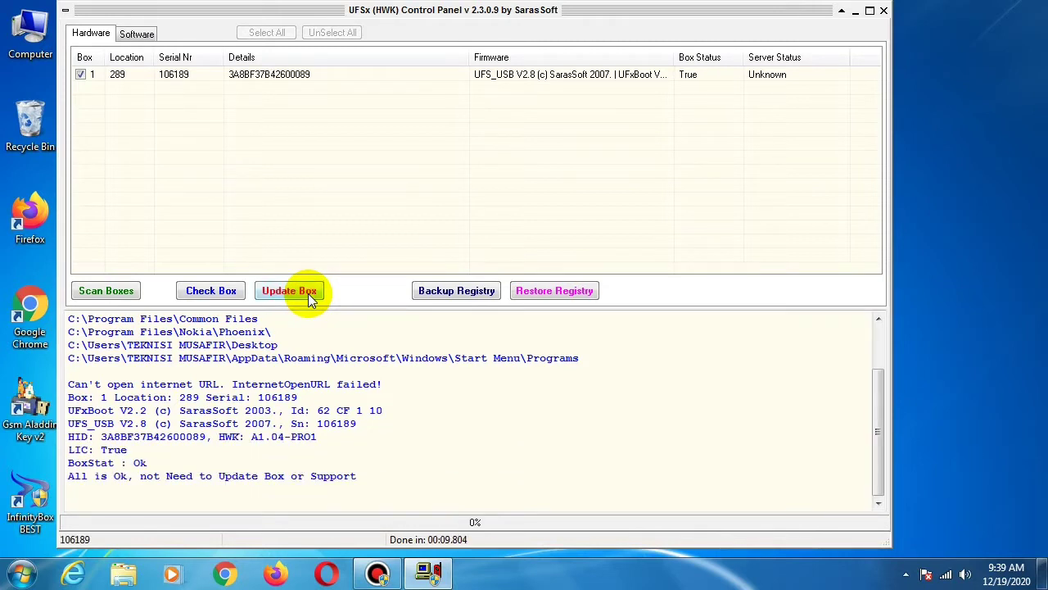
# Step: Run Check Box on box 1 and examine the BoxStat and LIC lines in the log
pyautogui.click(217, 292)
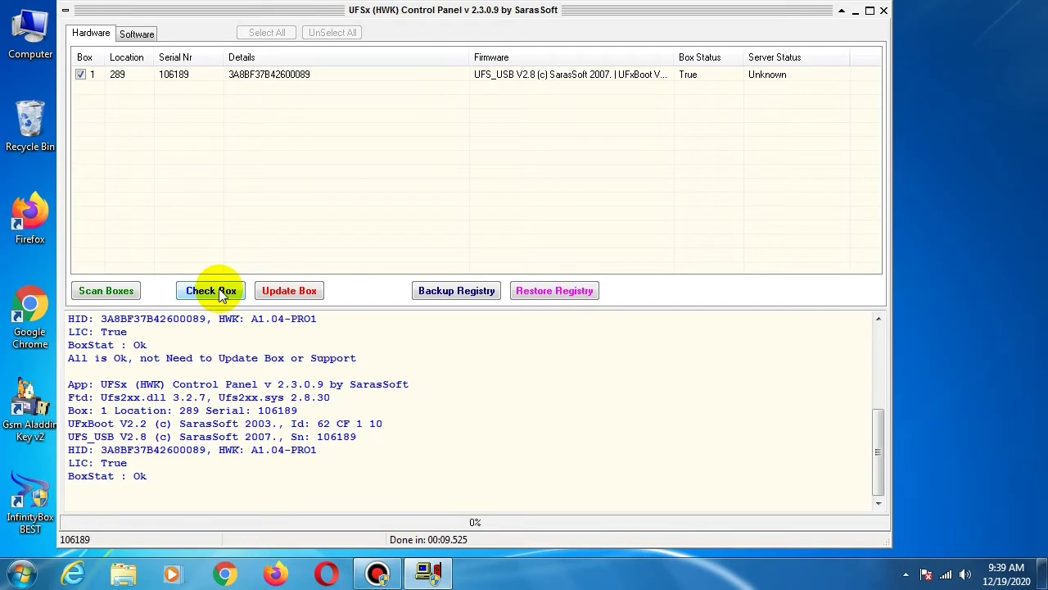
pyautogui.doubleClick(139, 475)
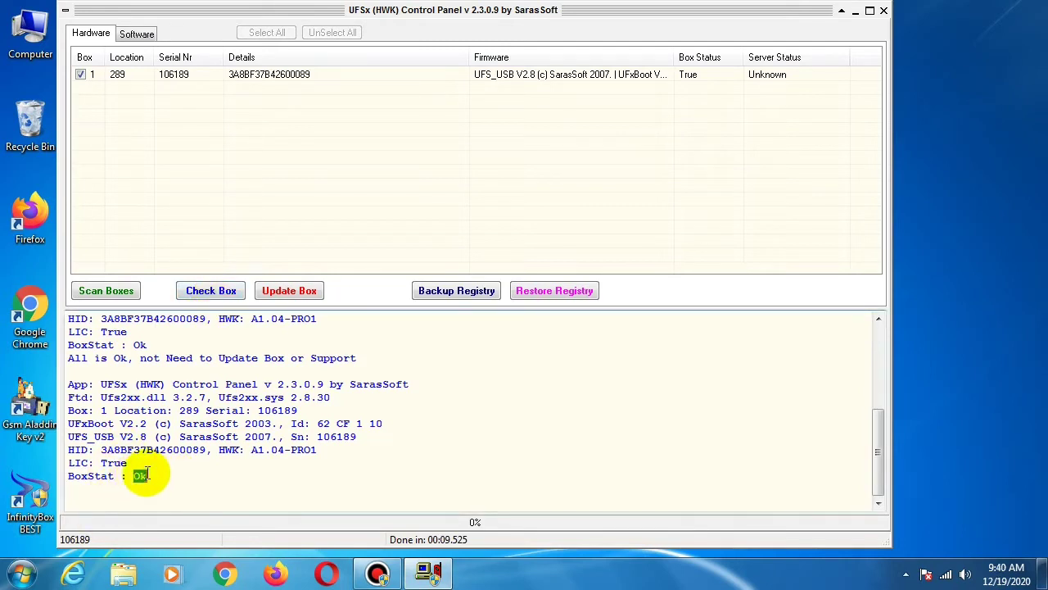
pyautogui.moveTo(99, 463); pyautogui.dragTo(128, 463)
pyautogui.click(136, 462)
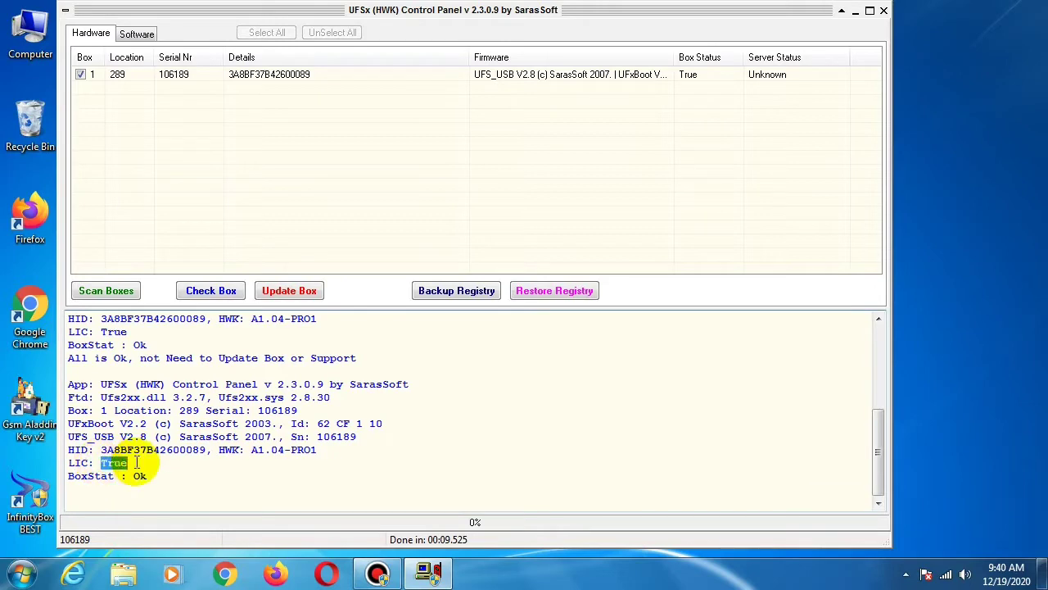
pyautogui.click(148, 464)
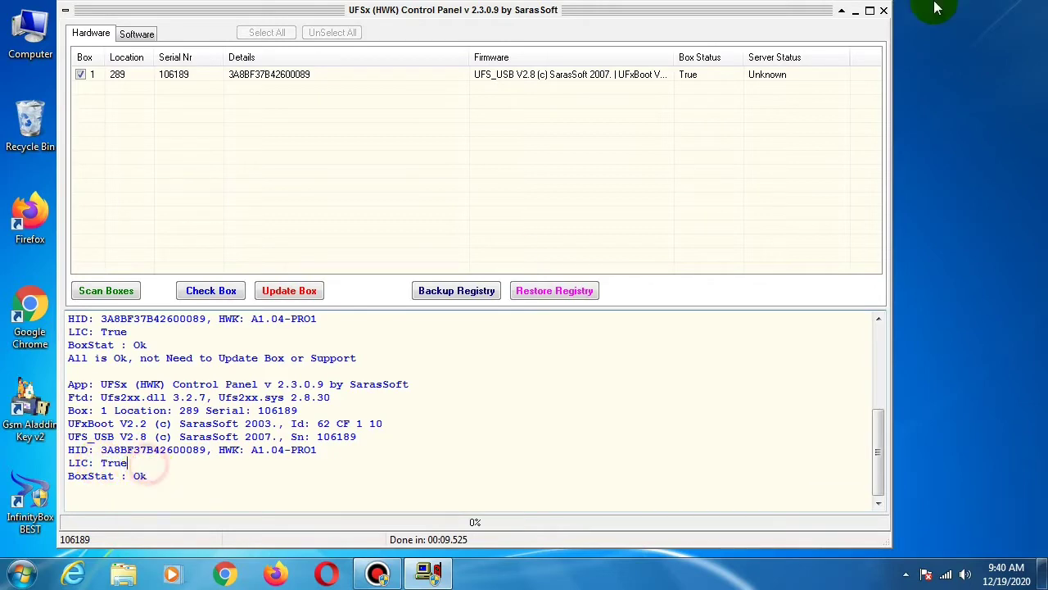
# Step: Minimize the UFSx (HWK) Control Panel and refresh the desktop
pyautogui.click(854, 12)
pyautogui.rightClick(512, 90)
pyautogui.click(554, 136)
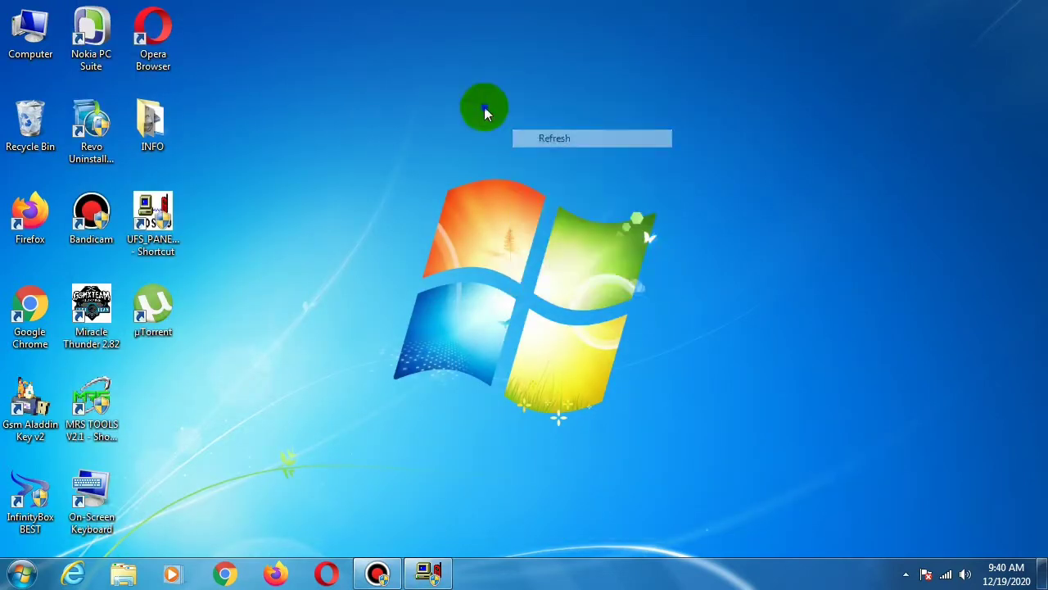
pyautogui.rightClick(484, 108)
pyautogui.click(526, 154)
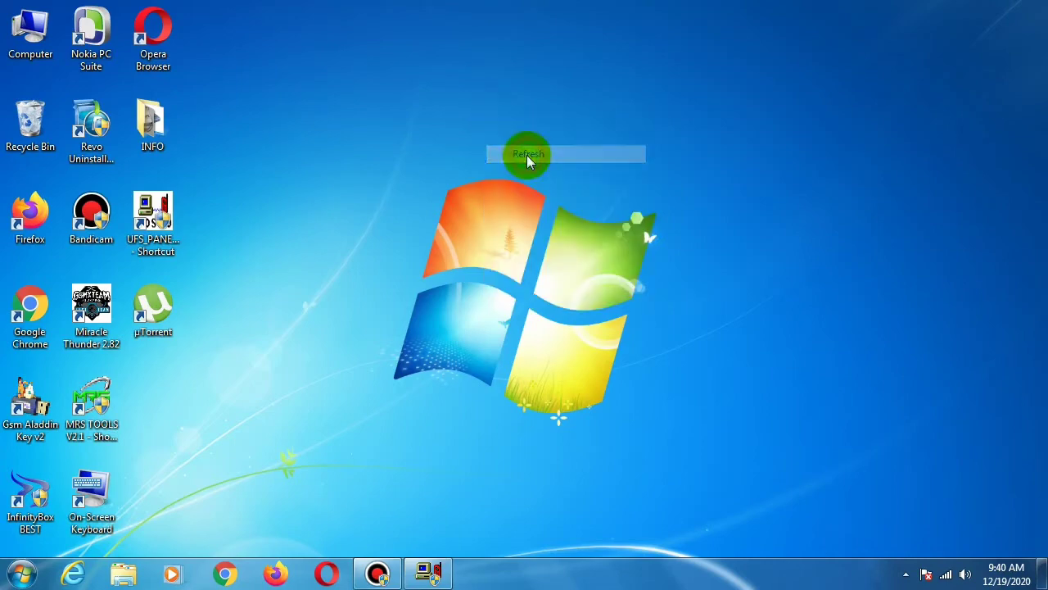
# Step: Open the folder Program Files\SarasSoft\UFS\Phoenix on drive C:
pyautogui.doubleClick(45, 51)
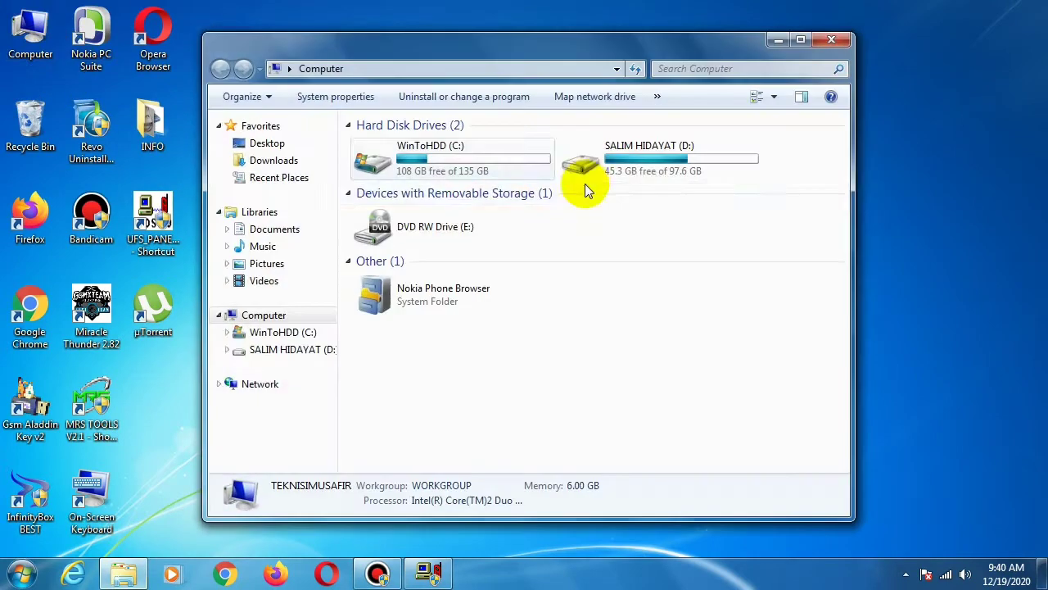
pyautogui.click(468, 168)
pyautogui.doubleClick(467, 167)
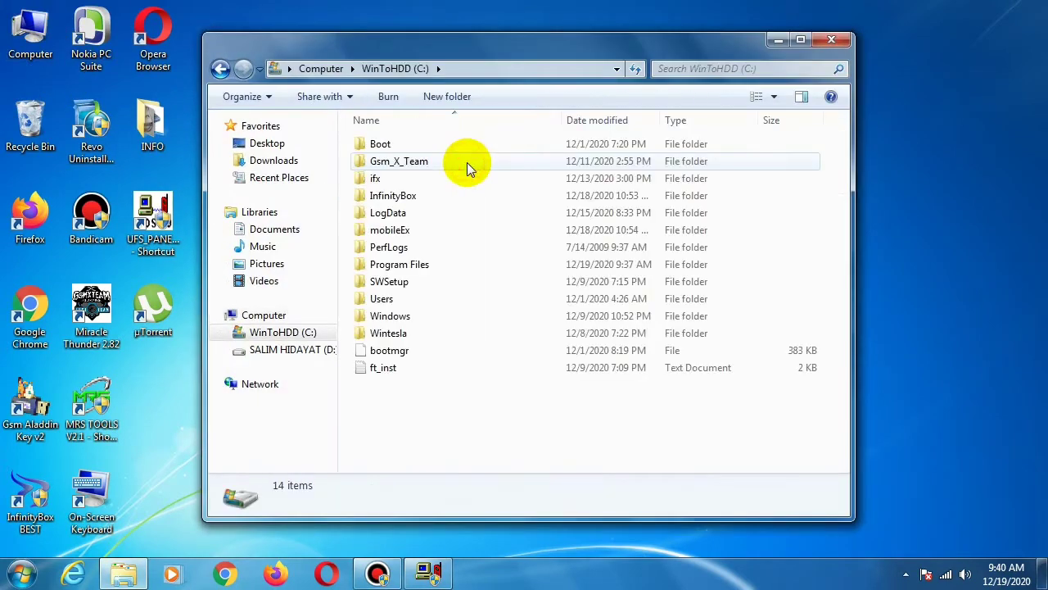
pyautogui.doubleClick(434, 267)
pyautogui.scroll(-3, 434, 442)
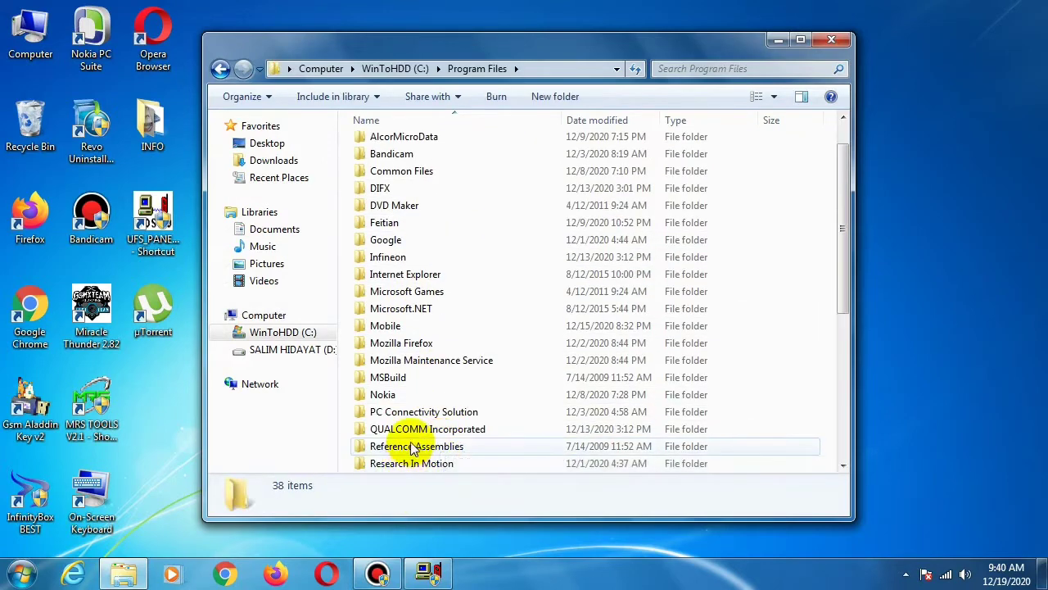
pyautogui.doubleClick(396, 395)
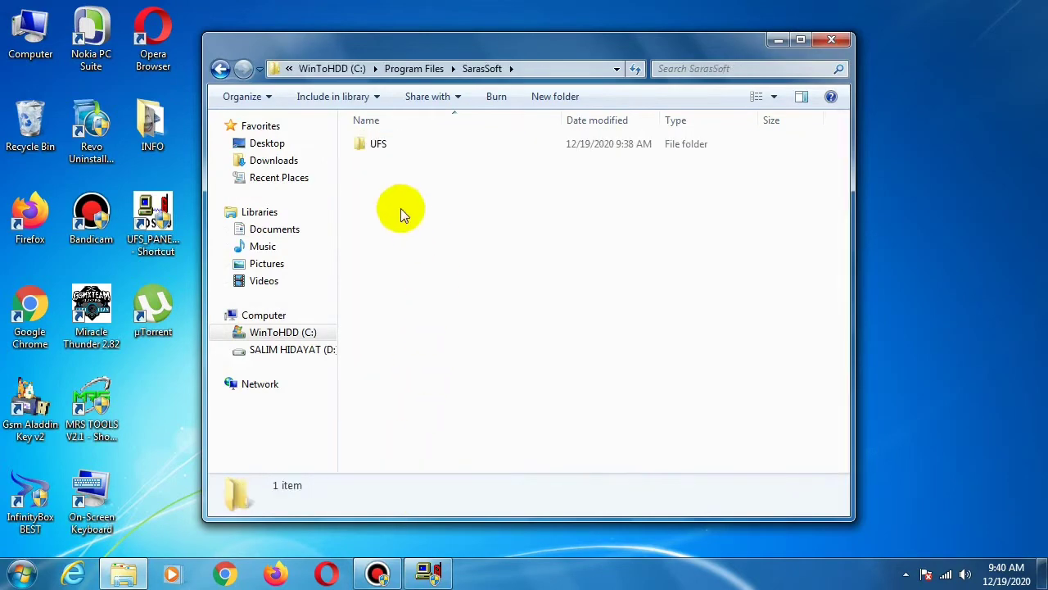
pyautogui.doubleClick(390, 146)
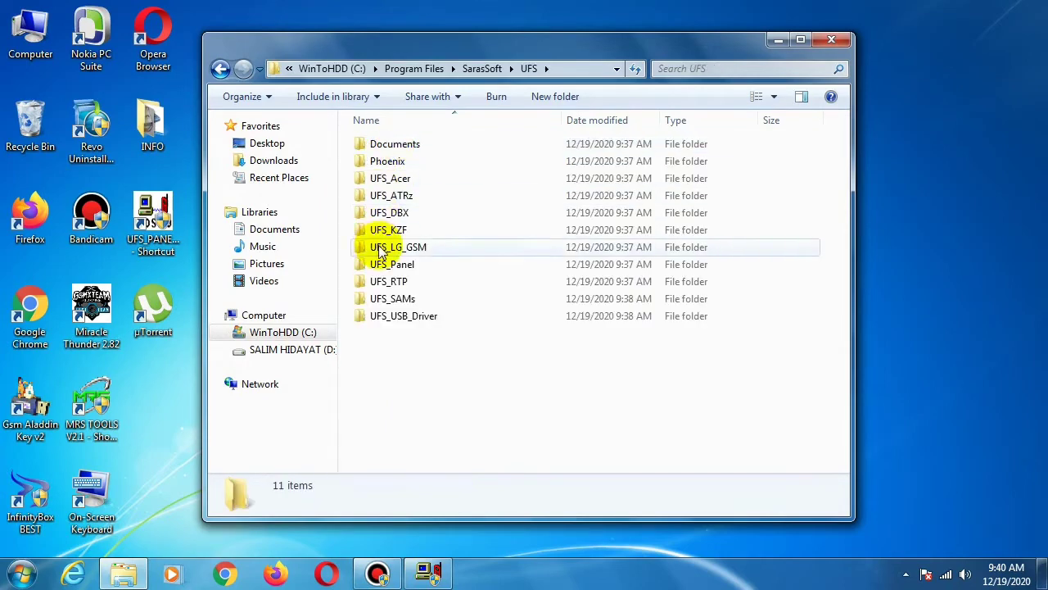
pyautogui.doubleClick(421, 166)
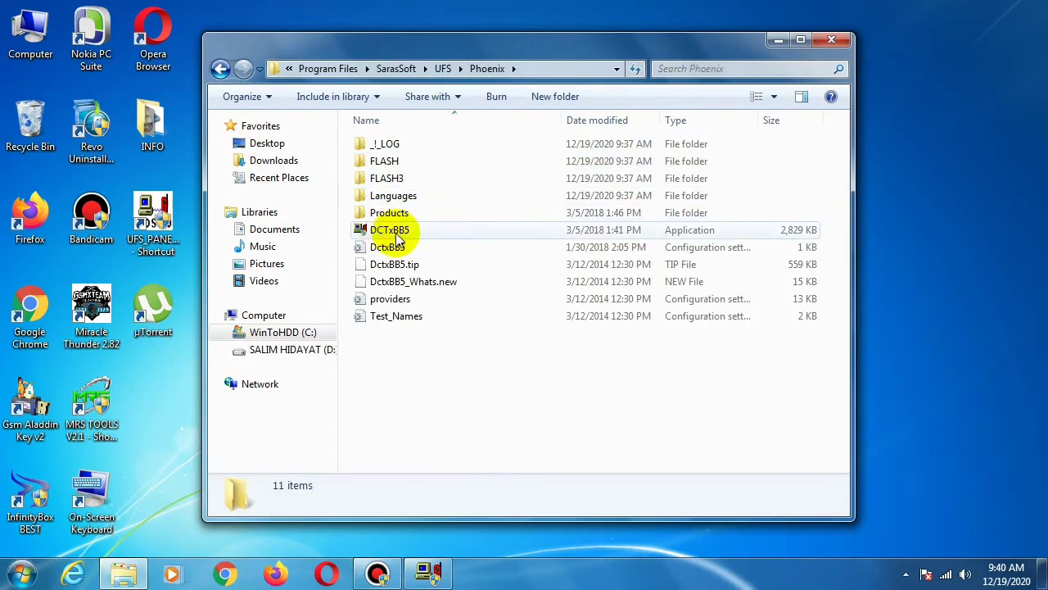
# Step: Create a desktop shortcut to the DCTxBB5 application in the Phoenix folder
pyautogui.click(399, 233)
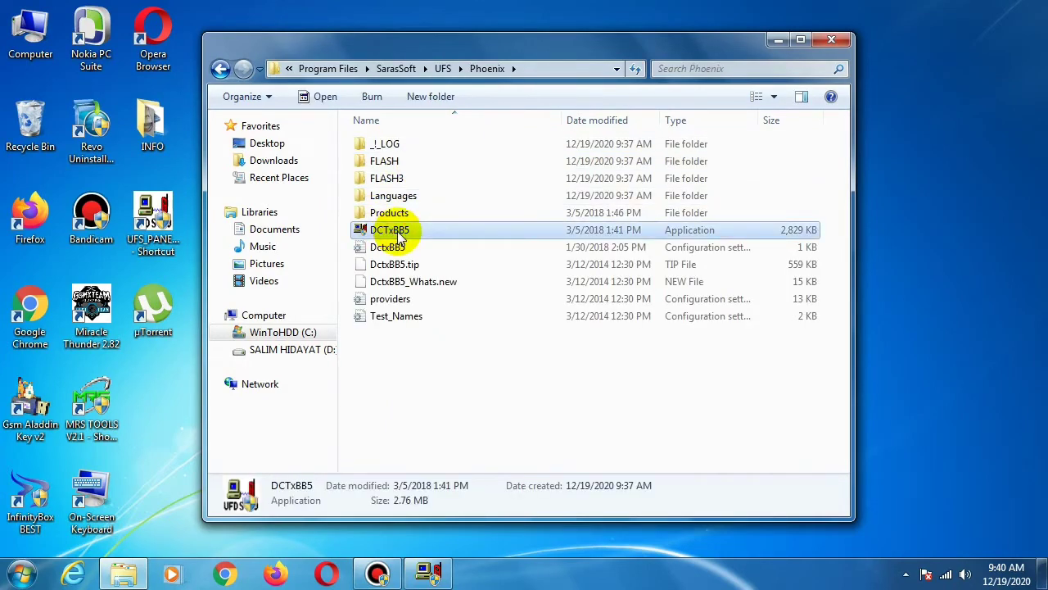
pyautogui.rightClick(400, 235)
pyautogui.moveTo(587, 399)
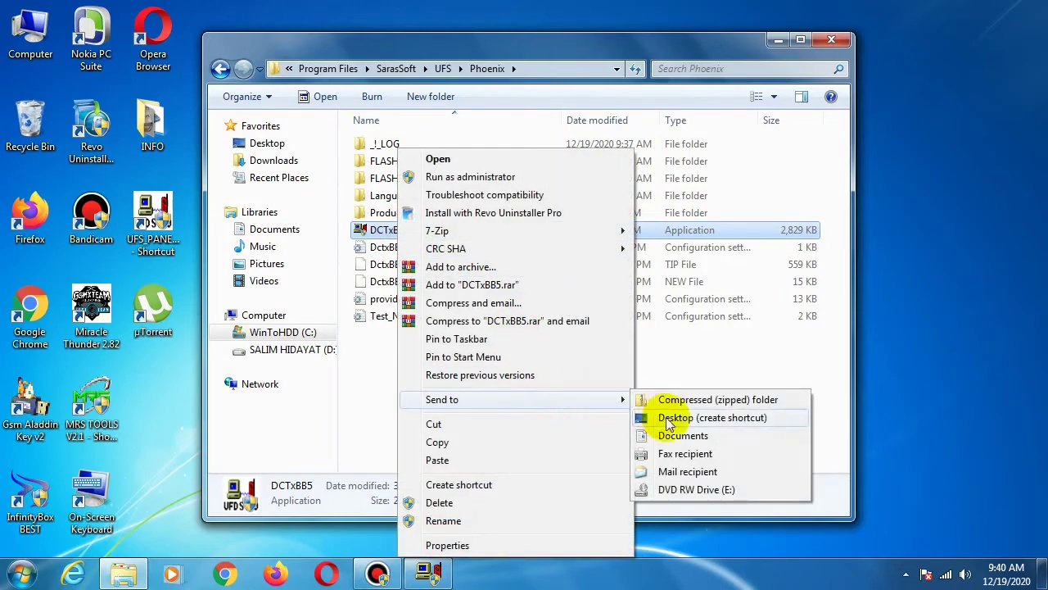
pyautogui.click(680, 419)
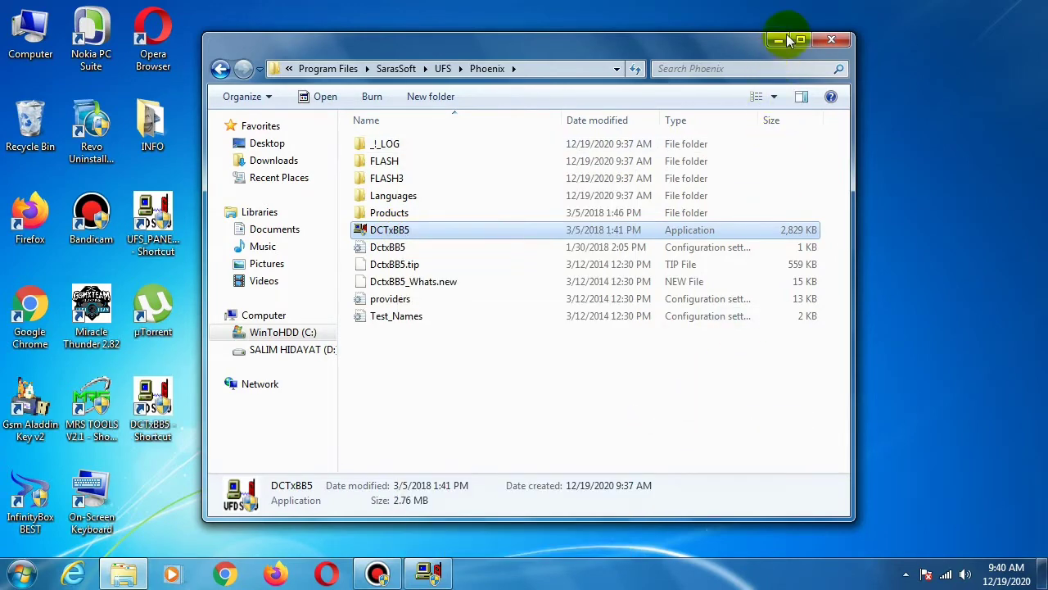
# Step: Minimize the Phoenix folder window and refresh the desktop
pyautogui.click(782, 39)
pyautogui.rightClick(384, 90)
pyautogui.rightClick(347, 75)
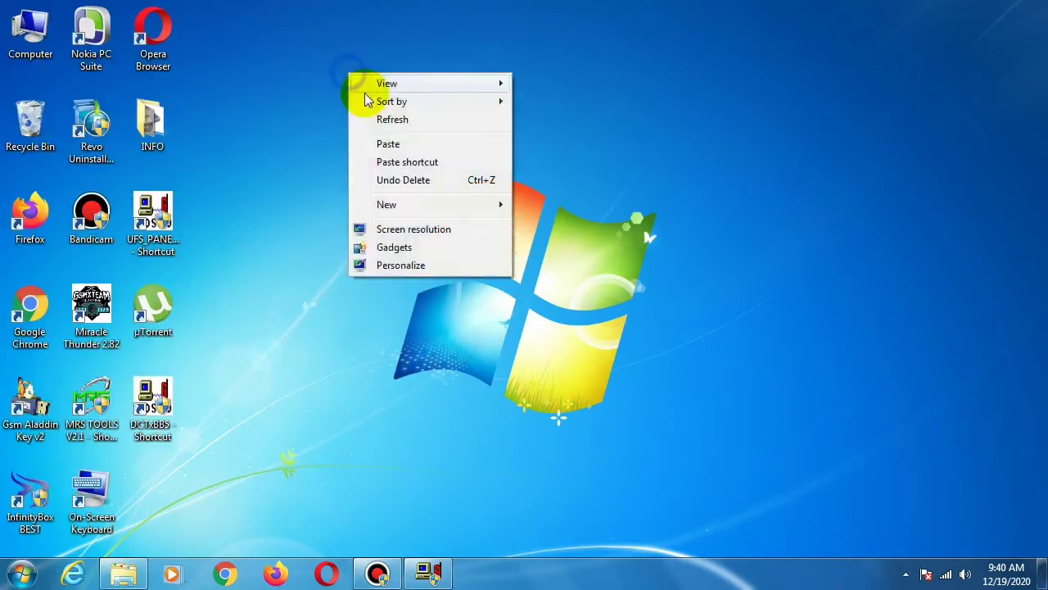
pyautogui.click(382, 117)
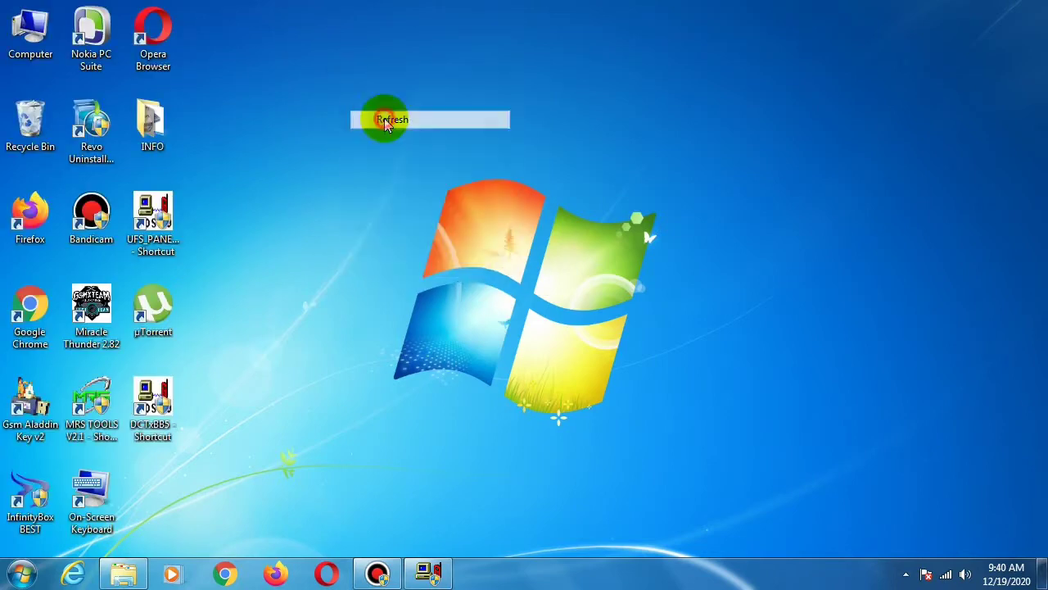
# Step: Run the DCTxBB5 desktop shortcut as administrator
pyautogui.rightClick(158, 418)
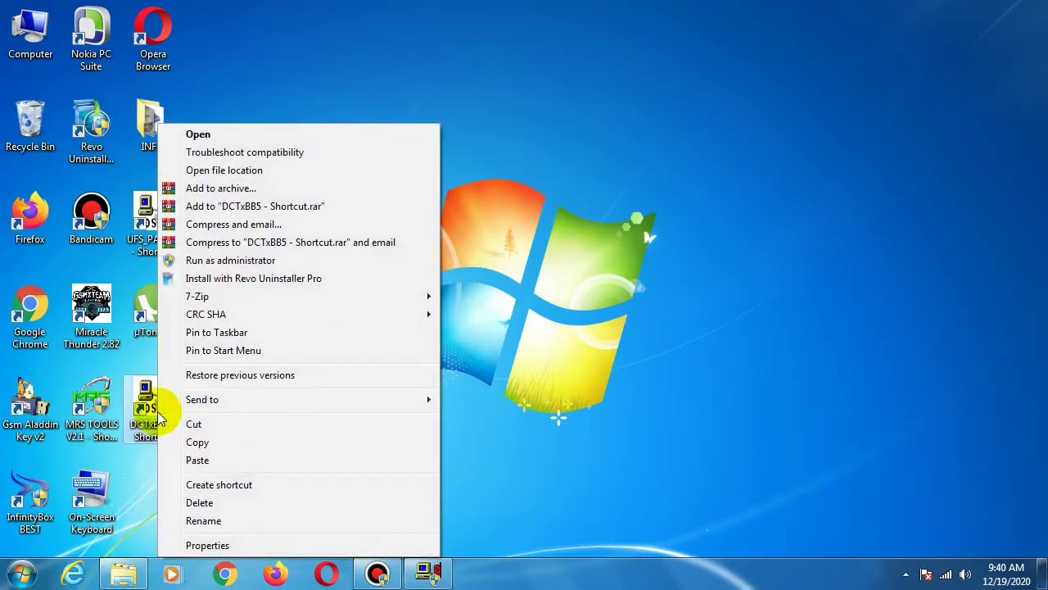
pyautogui.click(199, 262)
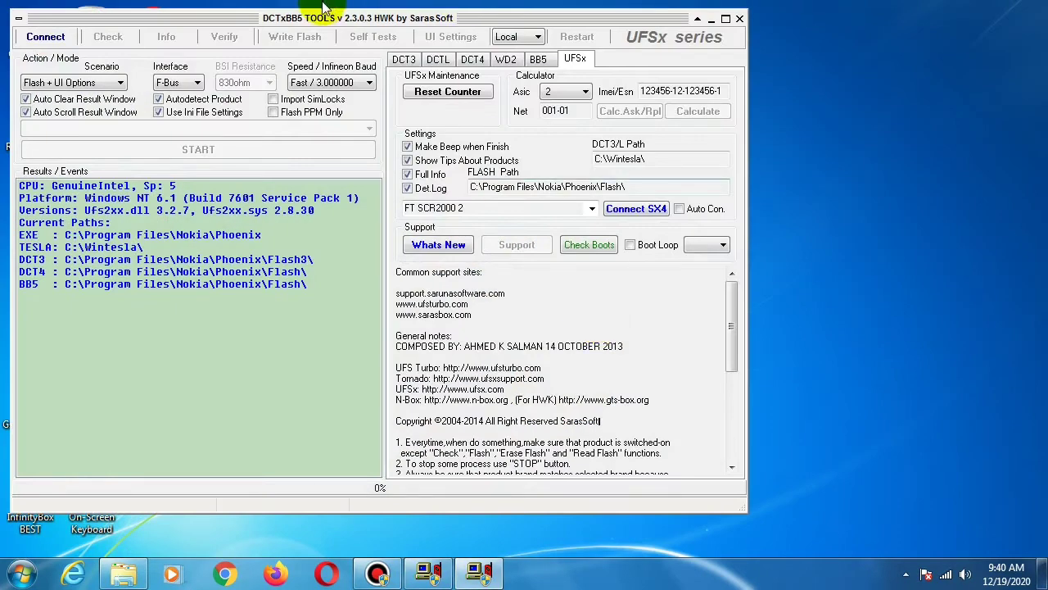
pyautogui.click(840, 142)
pyautogui.rightClick(840, 144)
# Step: Connect DCTxBB5 TOOLS to the box and highlight the connection report in the results log
pyautogui.click(295, 45)
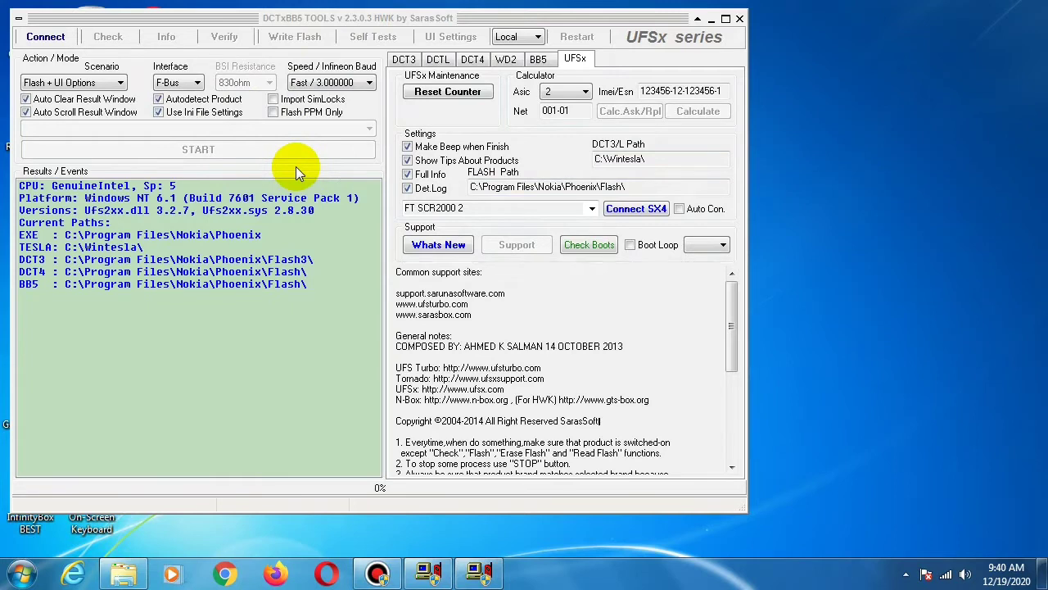
pyautogui.click(48, 39)
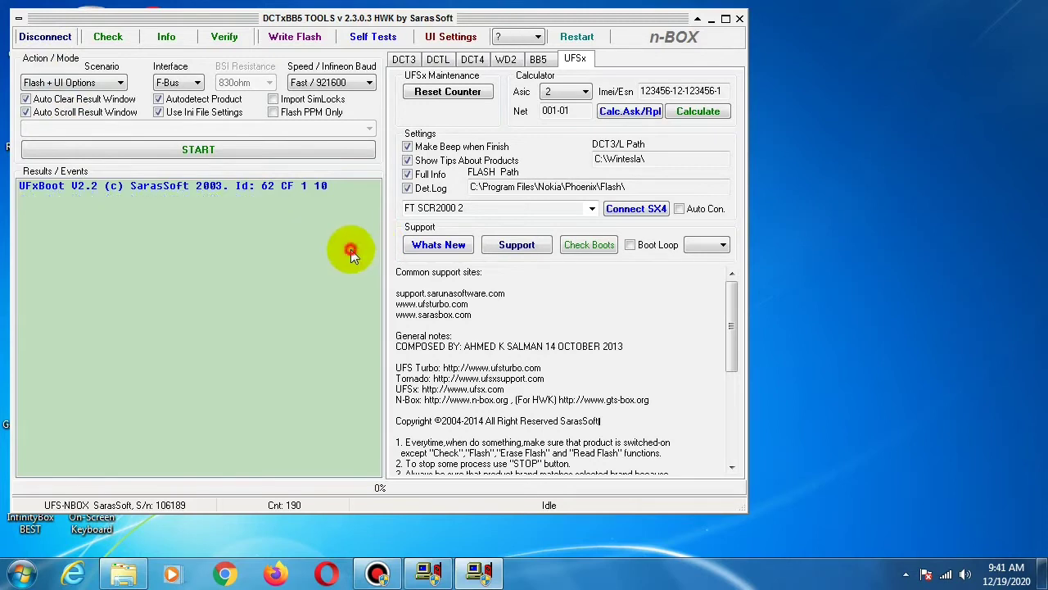
pyautogui.moveTo(349, 248); pyautogui.dragTo(158, 182)
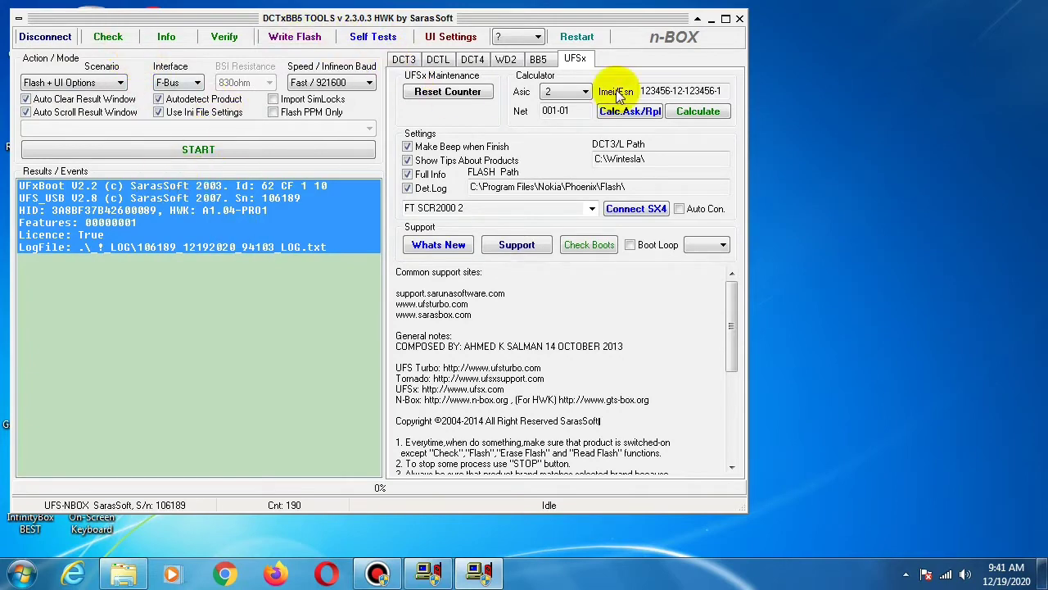
pyautogui.click(830, 168)
pyautogui.click(772, 22)
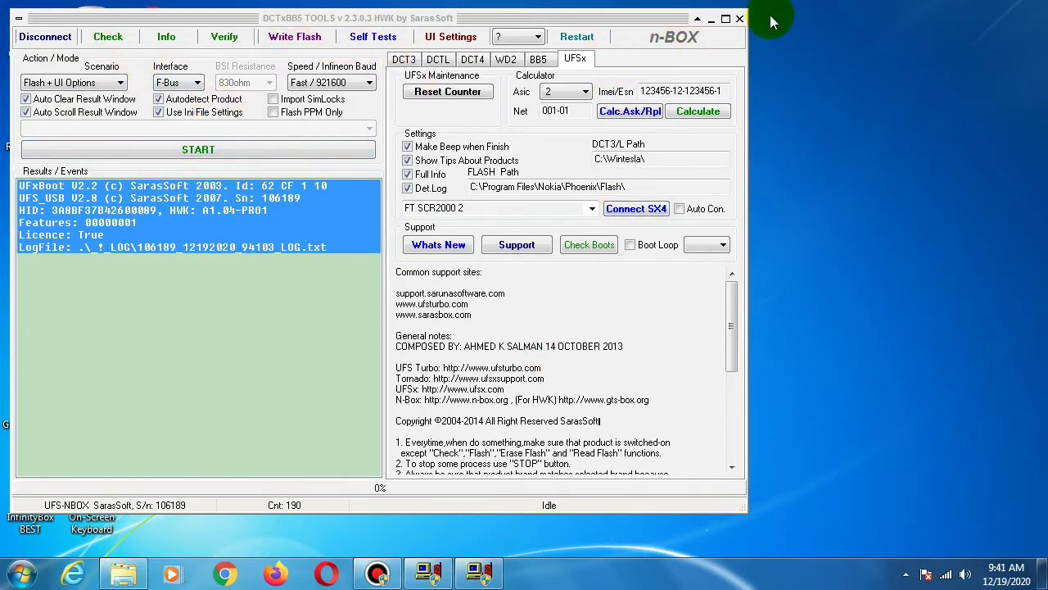
# Step: Close DCTxBB5 TOOLS and refresh the desktop
pyautogui.click(739, 18)
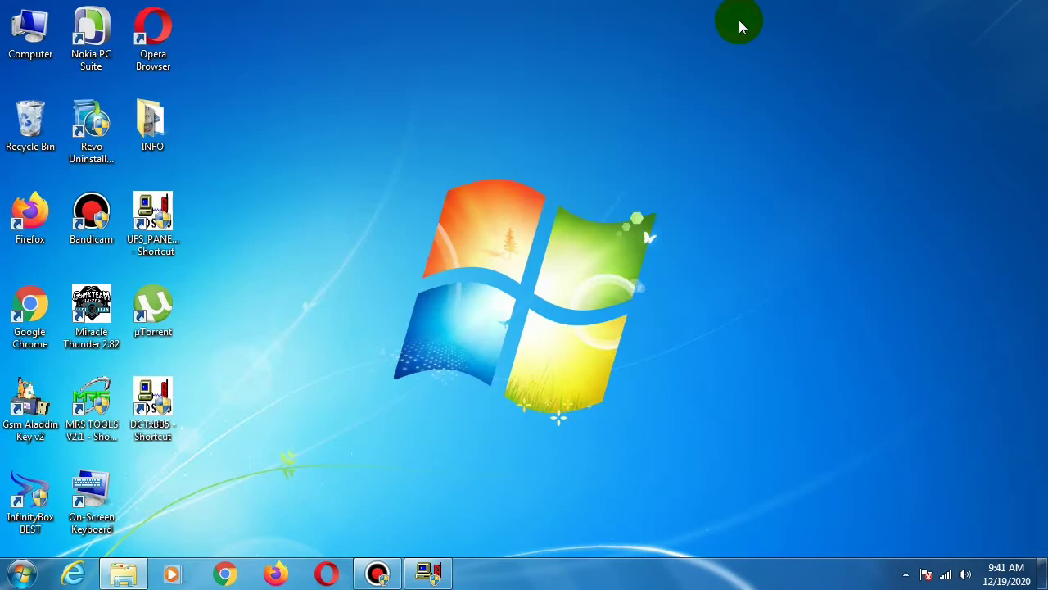
pyautogui.click(439, 84)
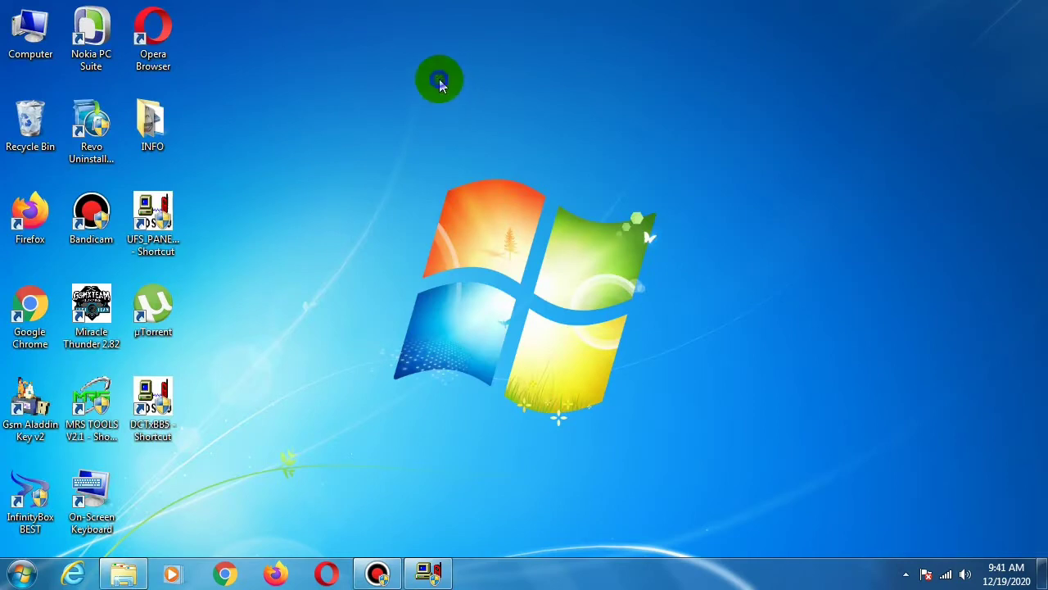
pyautogui.rightClick(440, 84)
pyautogui.click(491, 132)
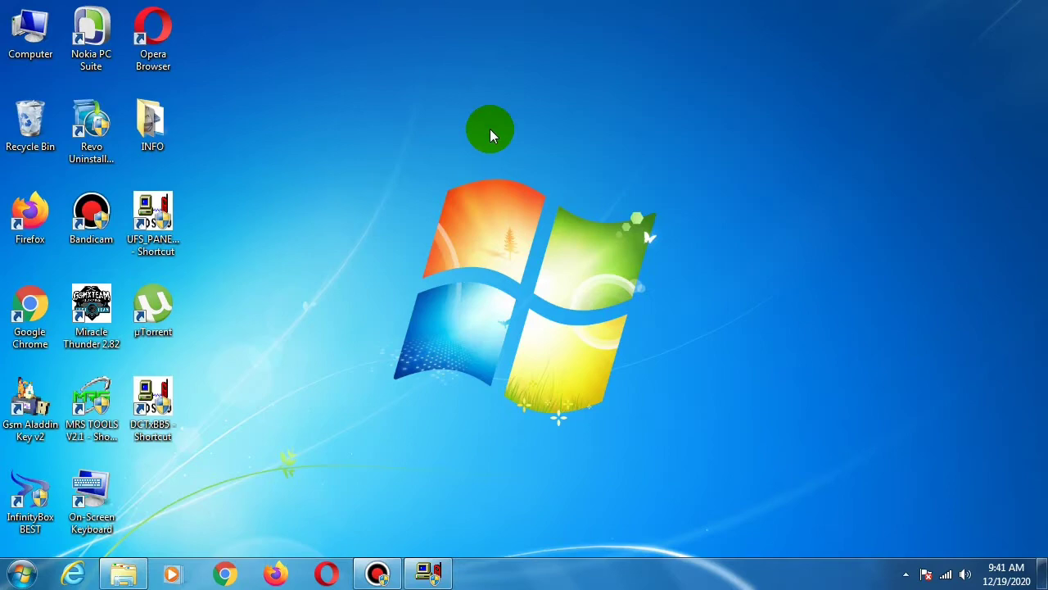
pyautogui.rightClick(491, 136)
pyautogui.click(527, 176)
pyautogui.rightClick(464, 136)
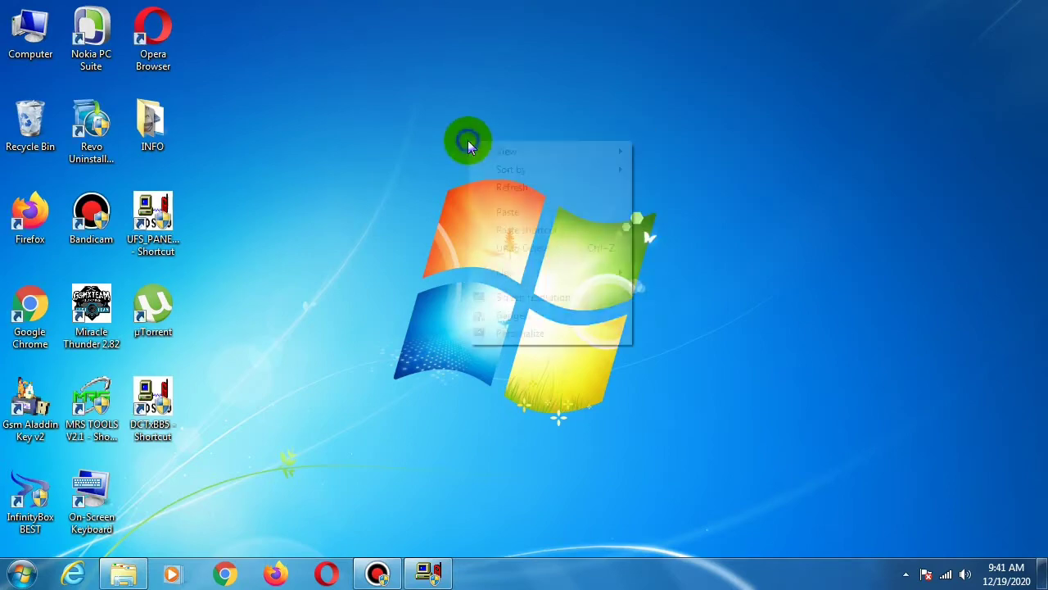
pyautogui.click(505, 187)
pyautogui.rightClick(467, 141)
pyautogui.click(480, 175)
pyautogui.rightClick(480, 176)
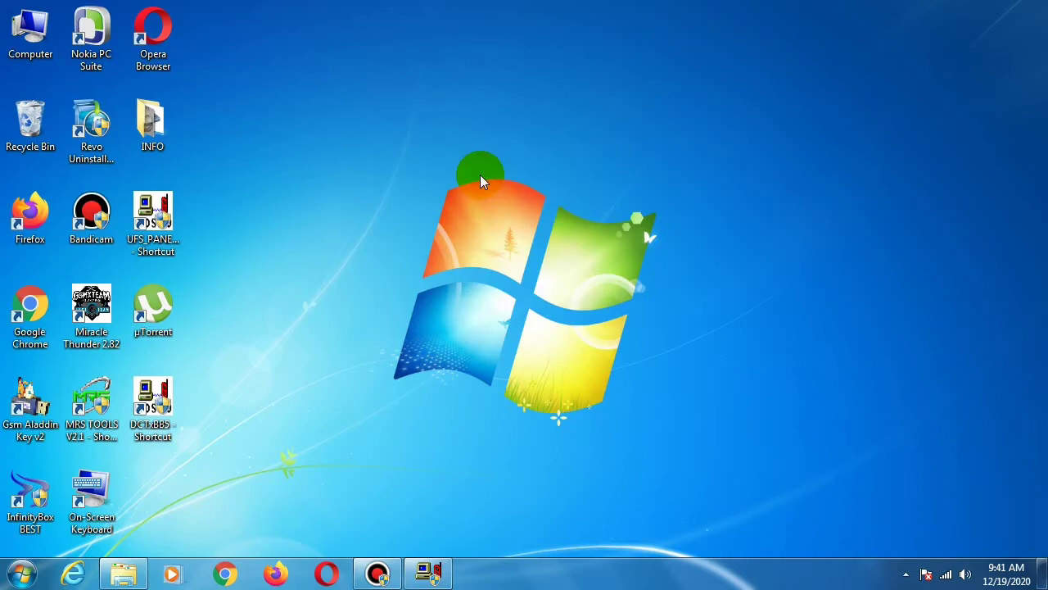
# Step: Refresh the desktop, open the INFO folder and move its window slightly higher
pyautogui.rightClick(350, 81)
pyautogui.click(394, 126)
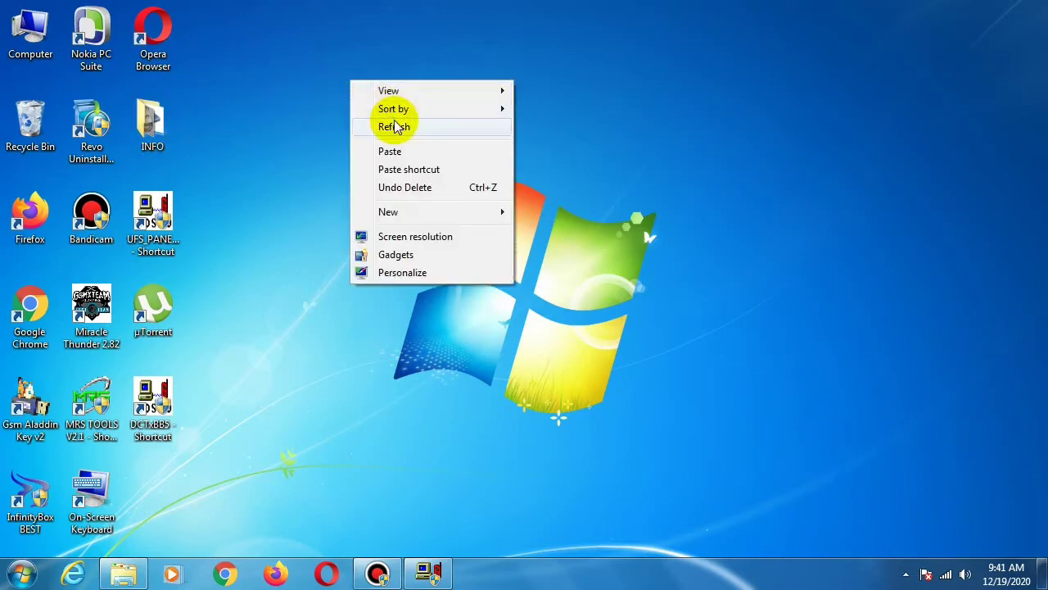
pyautogui.doubleClick(163, 123)
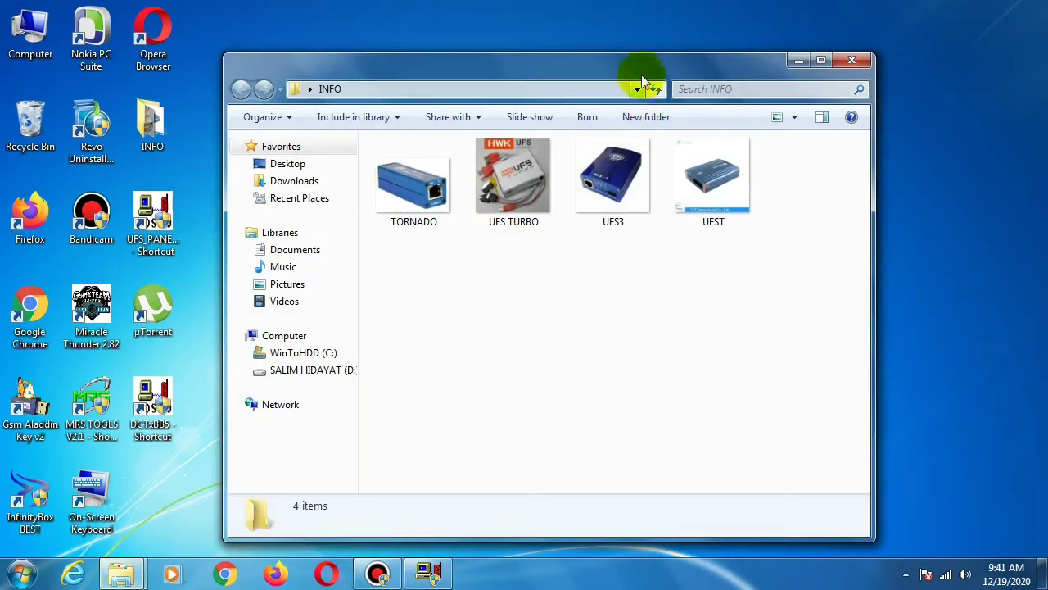
pyautogui.moveTo(636, 72); pyautogui.dragTo(641, 50)
# Step: Open the UFS3 and TORNADO images from the INFO folder, minimize the folder and place both pictures side by side
pyautogui.click(624, 148)
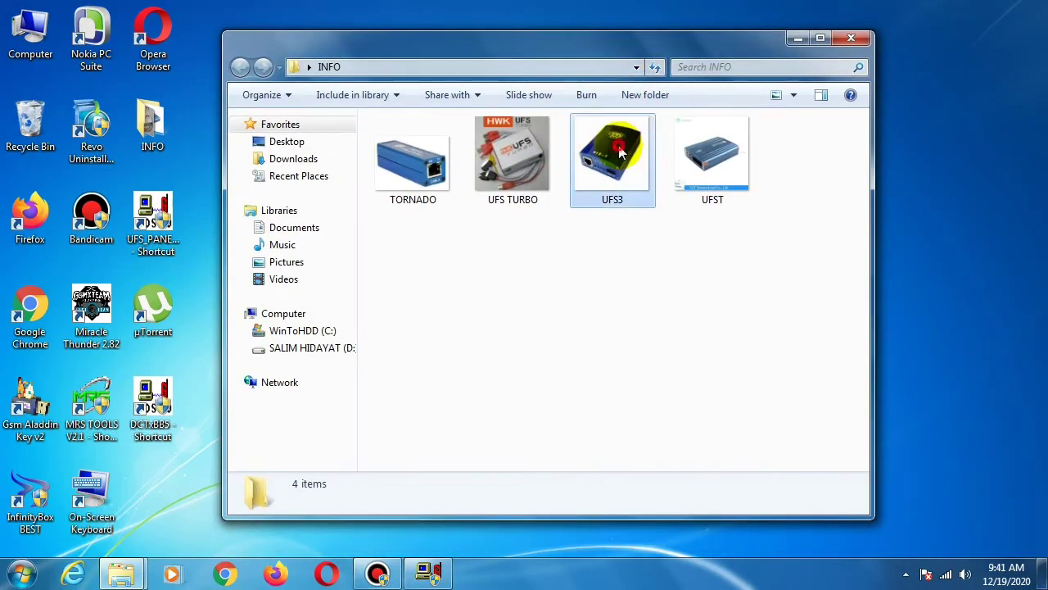
pyautogui.doubleClick(622, 149)
pyautogui.click(612, 46)
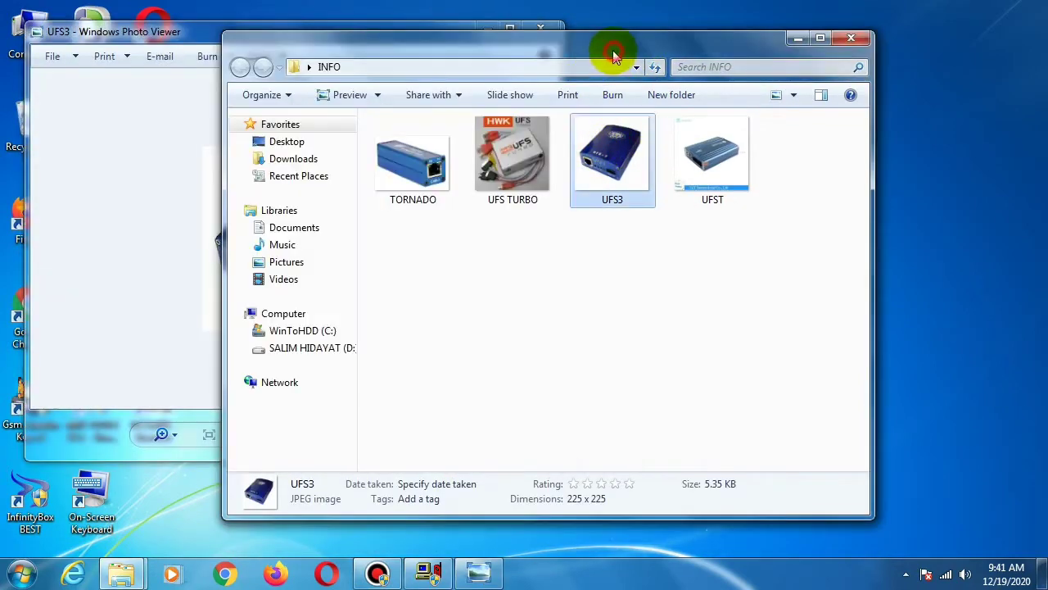
pyautogui.doubleClick(422, 169)
pyautogui.click(797, 39)
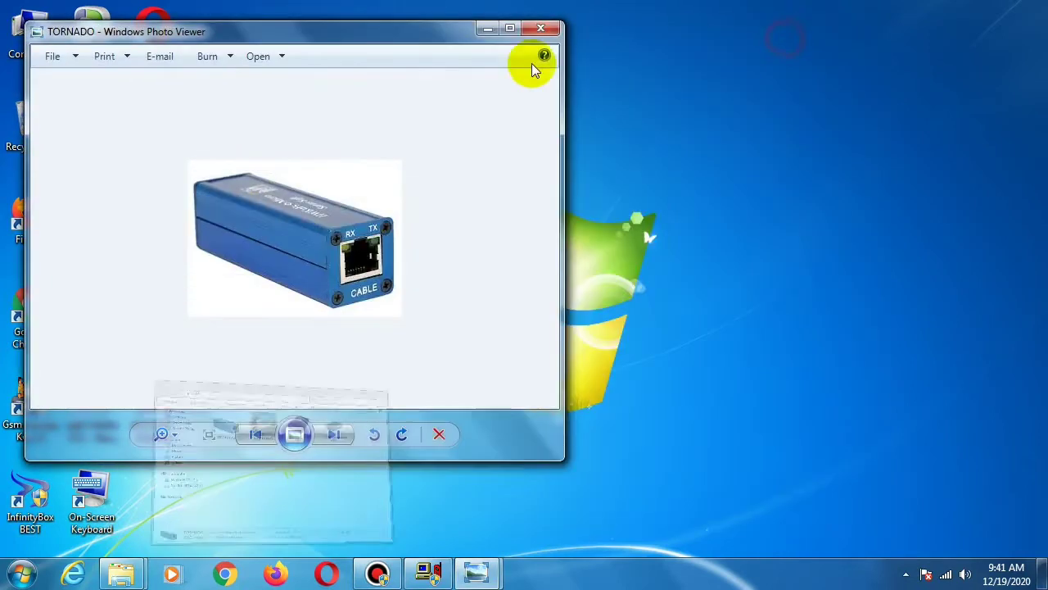
pyautogui.moveTo(395, 36); pyautogui.dragTo(825, 48)
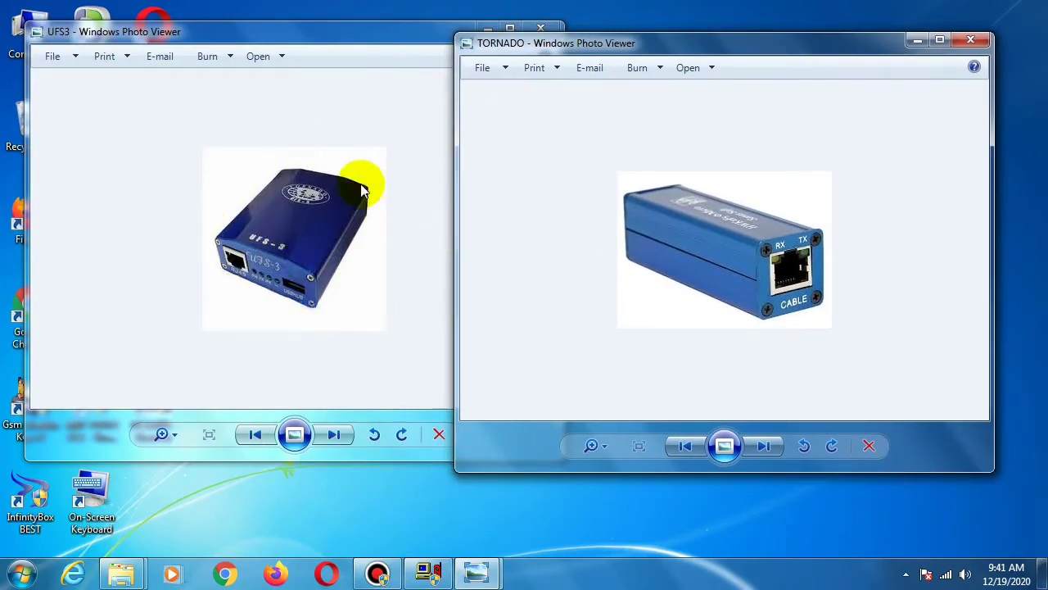
# Step: Compare the TORNADO and UFS3 box pictures, and close both image viewers
pyautogui.click(731, 279)
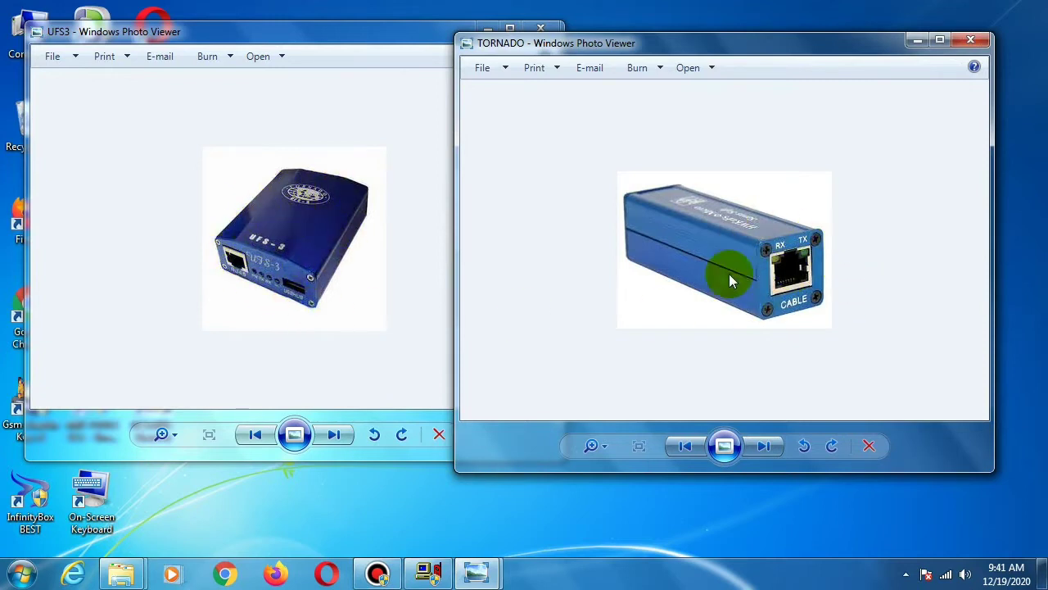
pyautogui.click(745, 246)
pyautogui.click(295, 267)
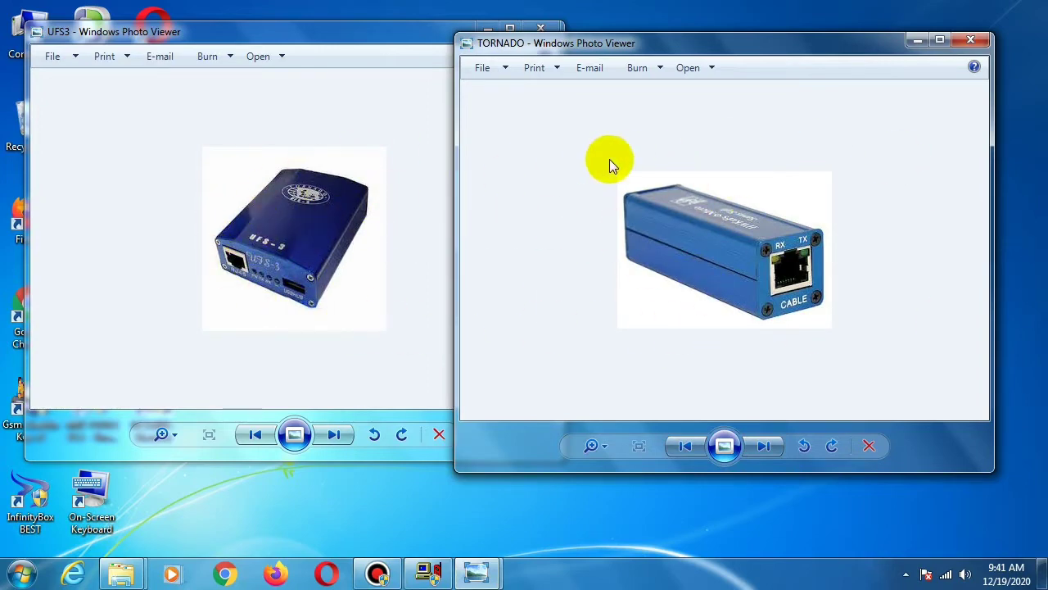
pyautogui.click(971, 40)
pyautogui.click(547, 31)
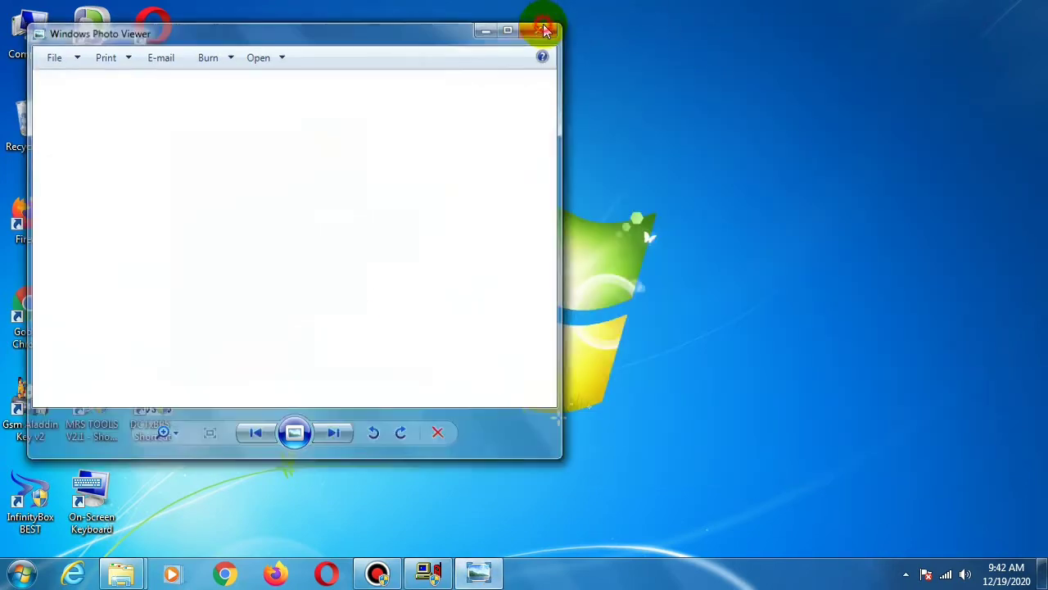
# Step: Reopen the INFO folder, open the UFS TURBO and UFST images, and minimize the folder window
pyautogui.doubleClick(151, 123)
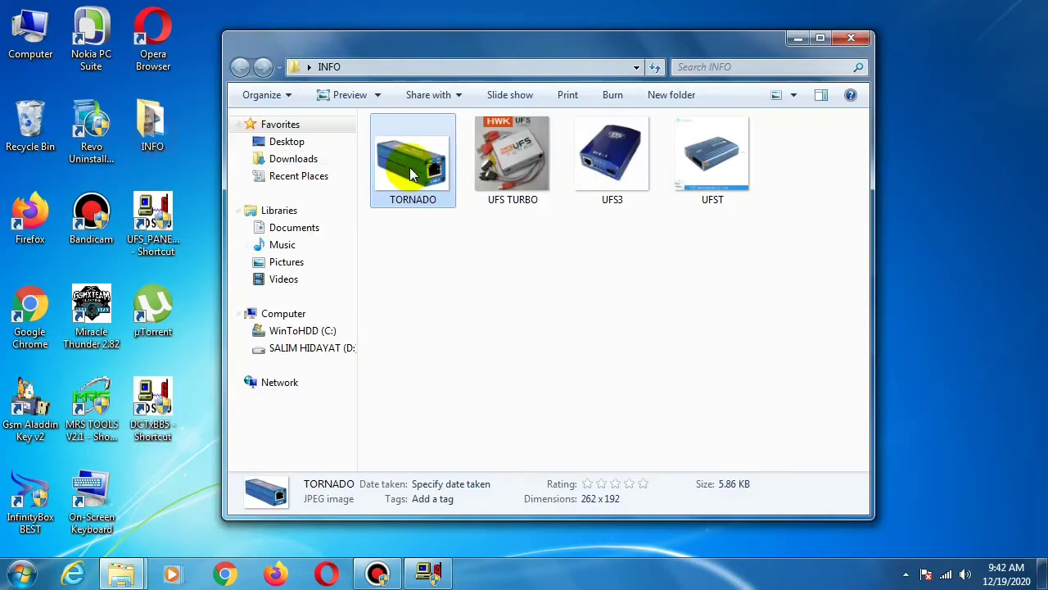
pyautogui.doubleClick(521, 172)
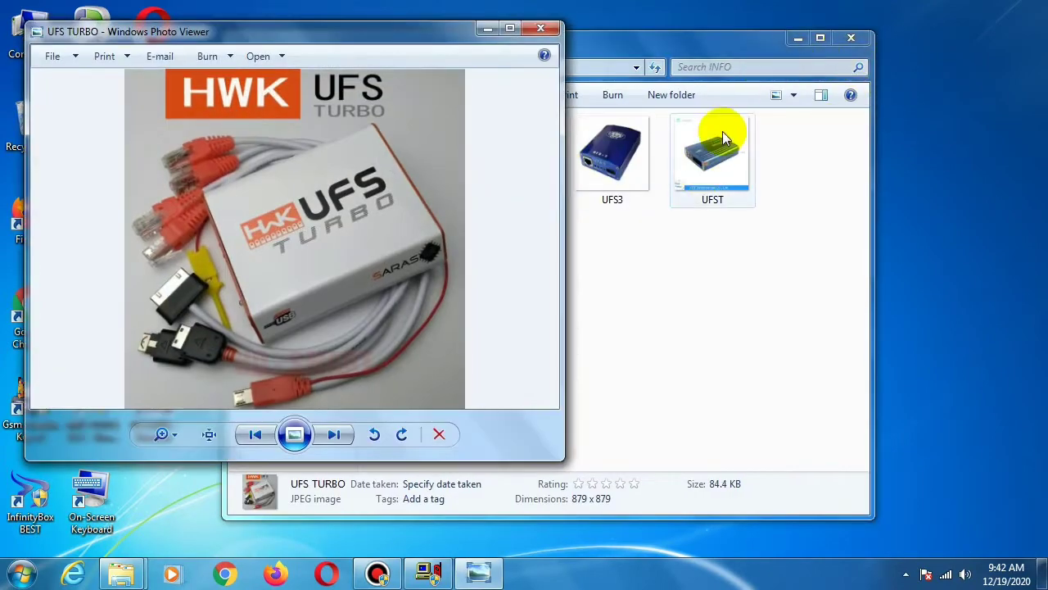
pyautogui.doubleClick(700, 144)
pyautogui.click(809, 30)
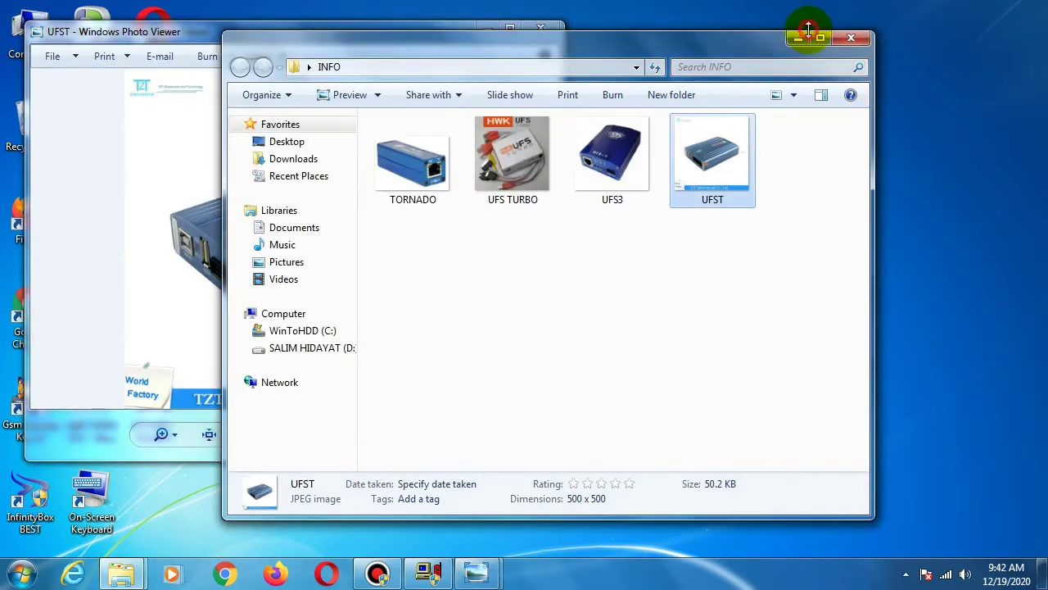
pyautogui.click(797, 37)
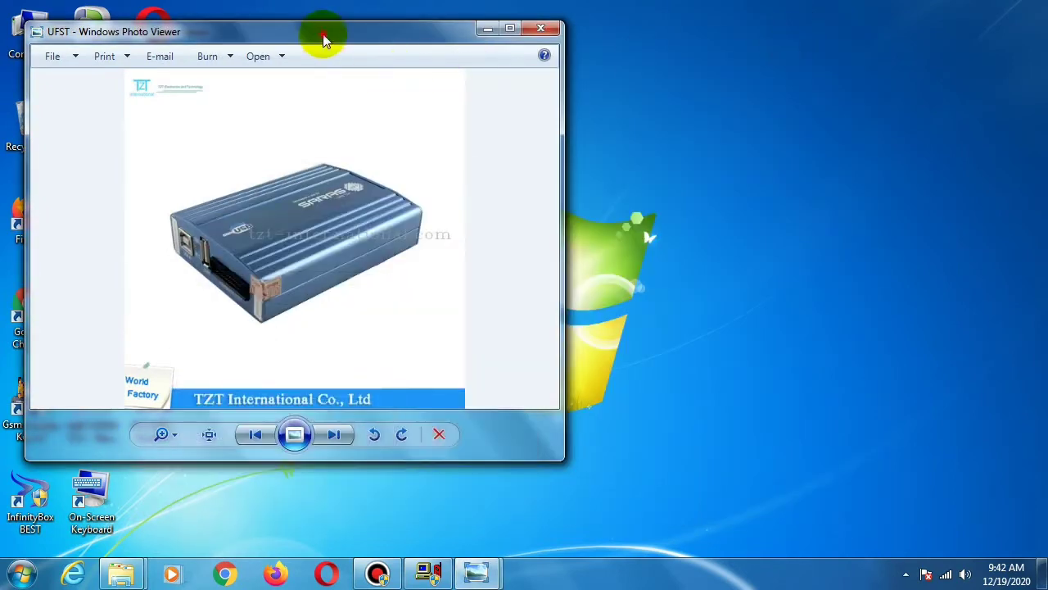
# Step: Arrange the UFST and UFS TURBO pictures side by side to compare the two boxes
pyautogui.moveTo(328, 35); pyautogui.dragTo(760, 28)
pyautogui.click(416, 31)
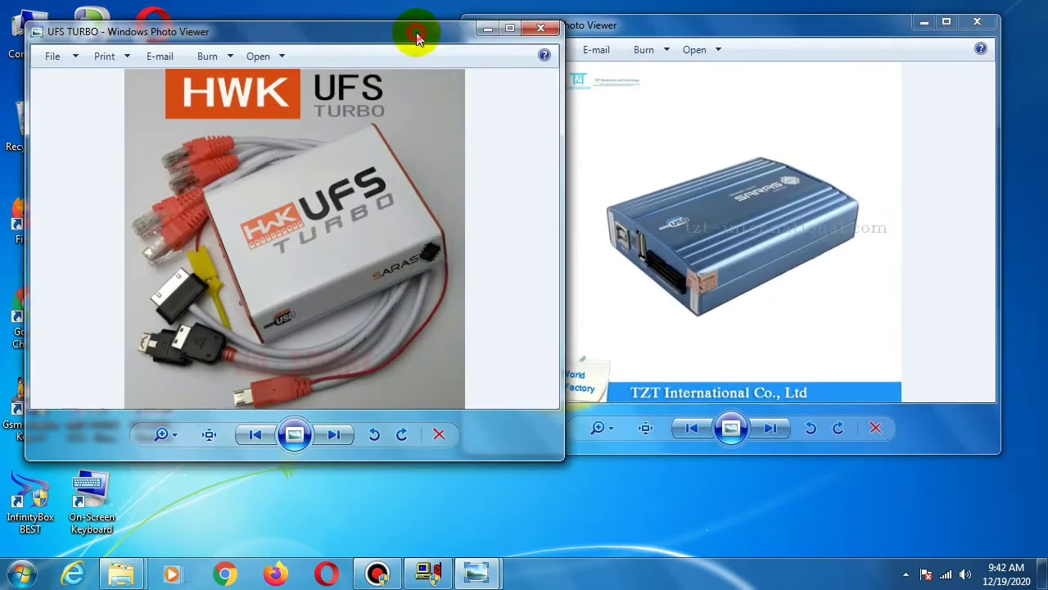
pyautogui.moveTo(435, 39); pyautogui.dragTo(415, 31)
pyautogui.click(746, 28)
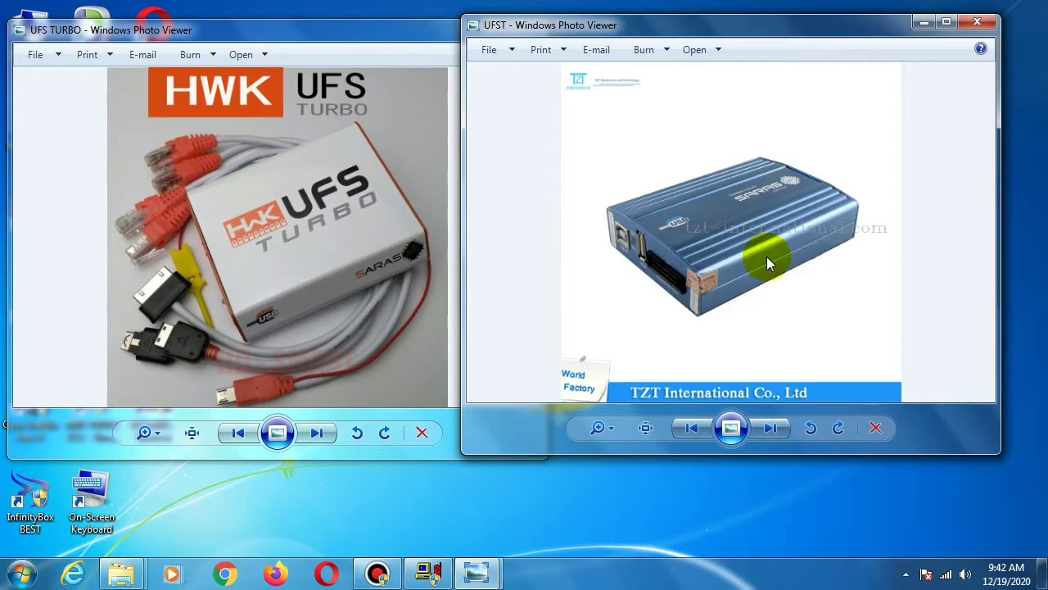
# Step: Minimize the UFST and UFS TURBO picture windows and refresh the desktop
pyautogui.click(923, 22)
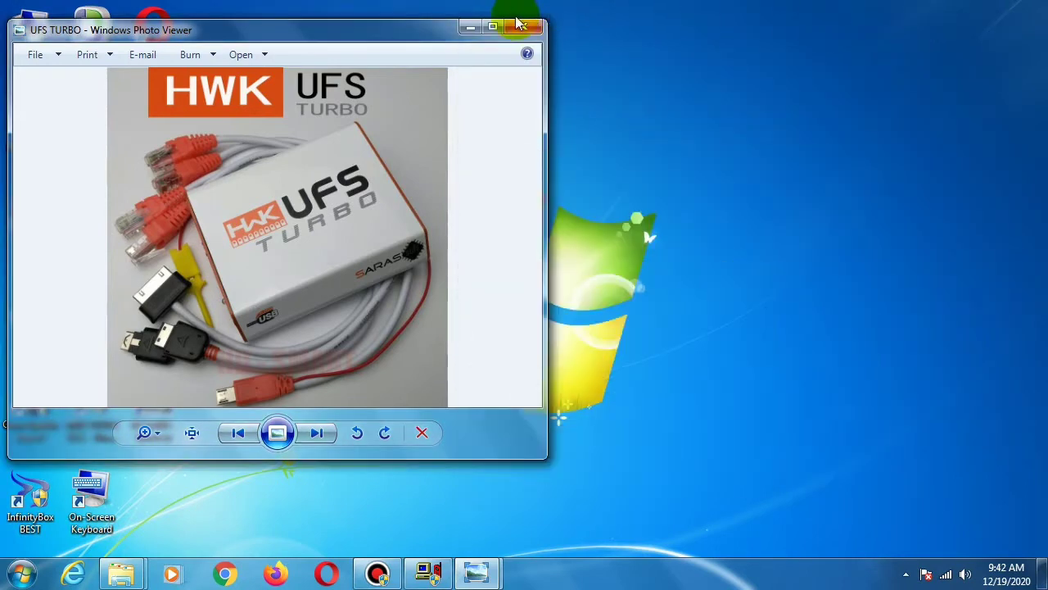
pyautogui.click(472, 24)
pyautogui.rightClick(332, 120)
pyautogui.click(377, 162)
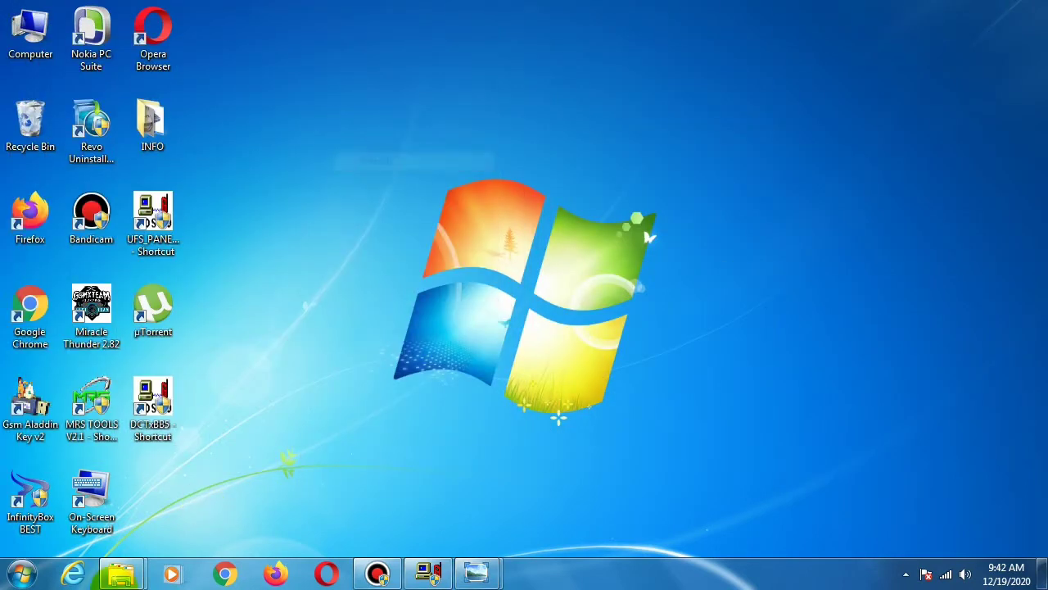
# Step: Restore the INFO folder window and browse it to the MASTER UFS HWK folder on drive D
pyautogui.moveTo(135, 579)
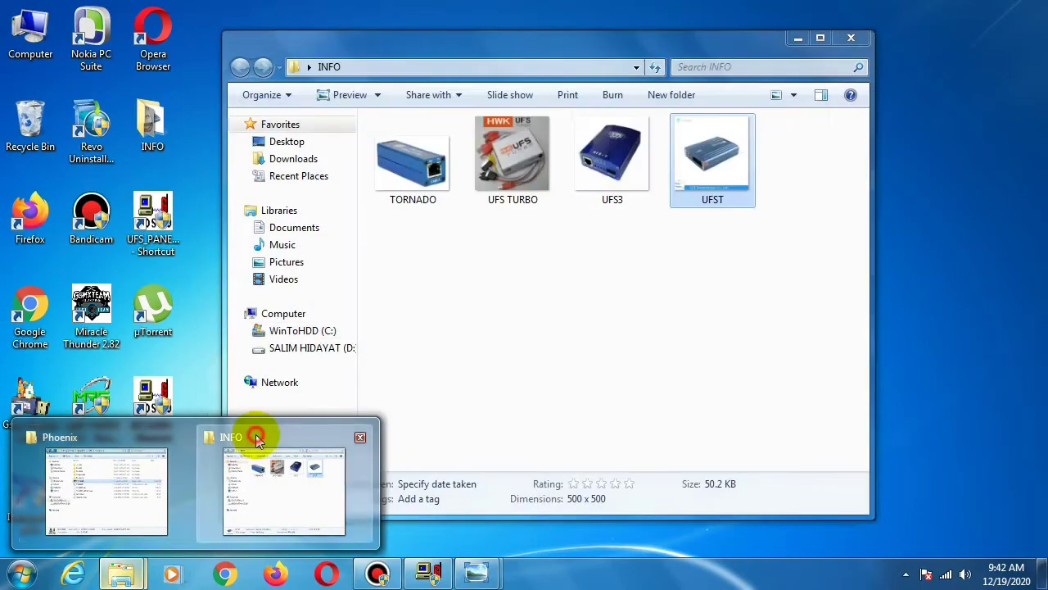
pyautogui.click(257, 430)
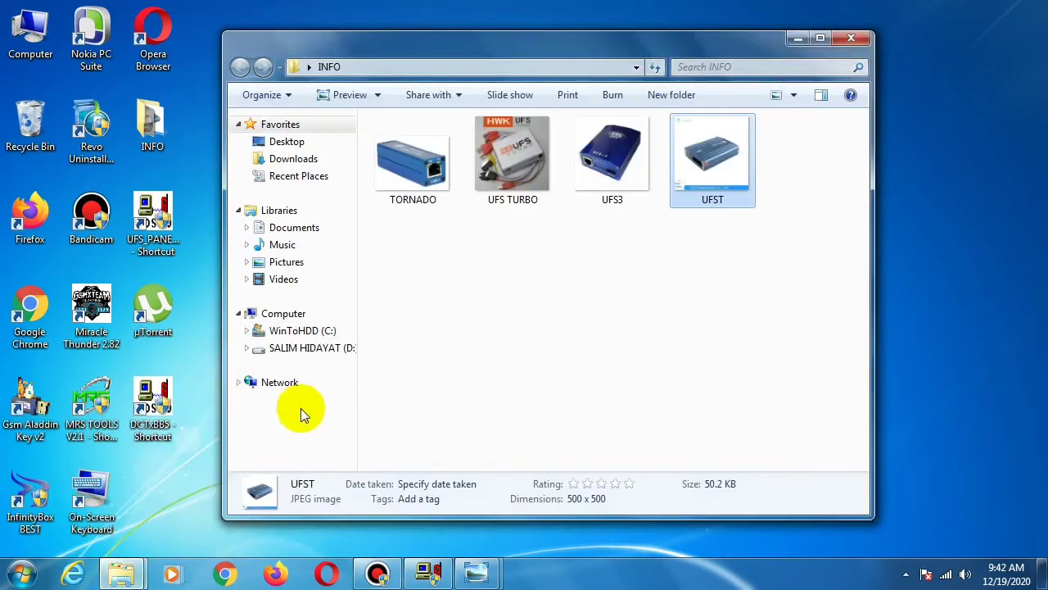
pyautogui.click(279, 347)
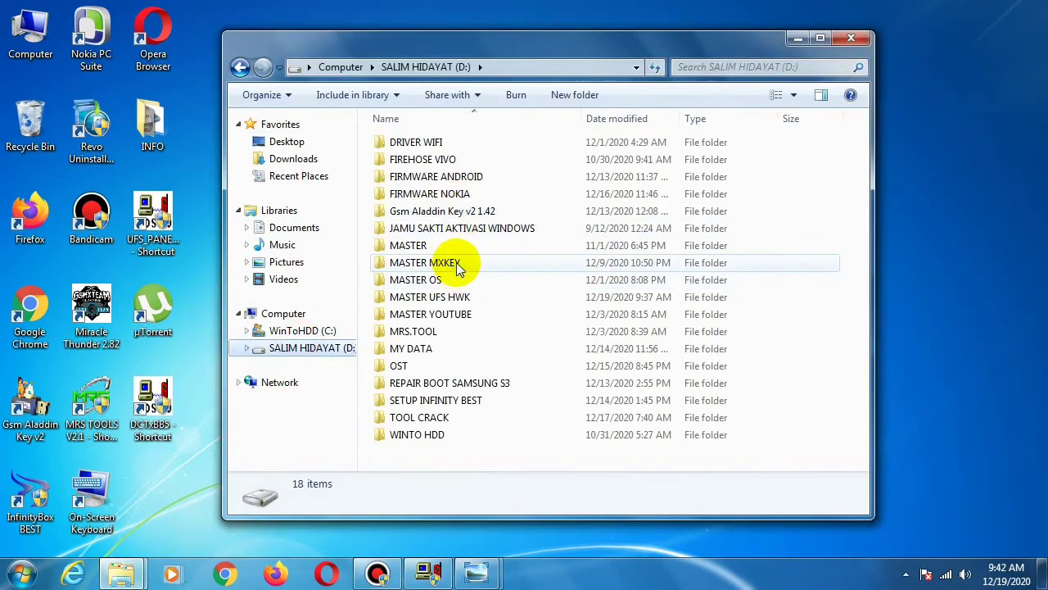
pyautogui.doubleClick(482, 300)
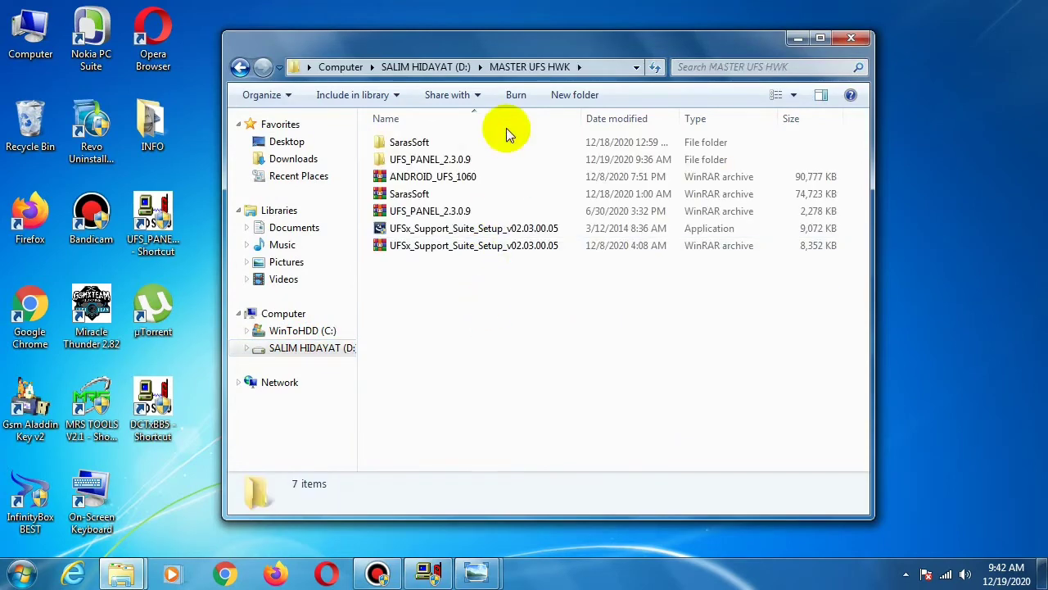
pyautogui.moveTo(556, 51); pyautogui.dragTo(559, 21)
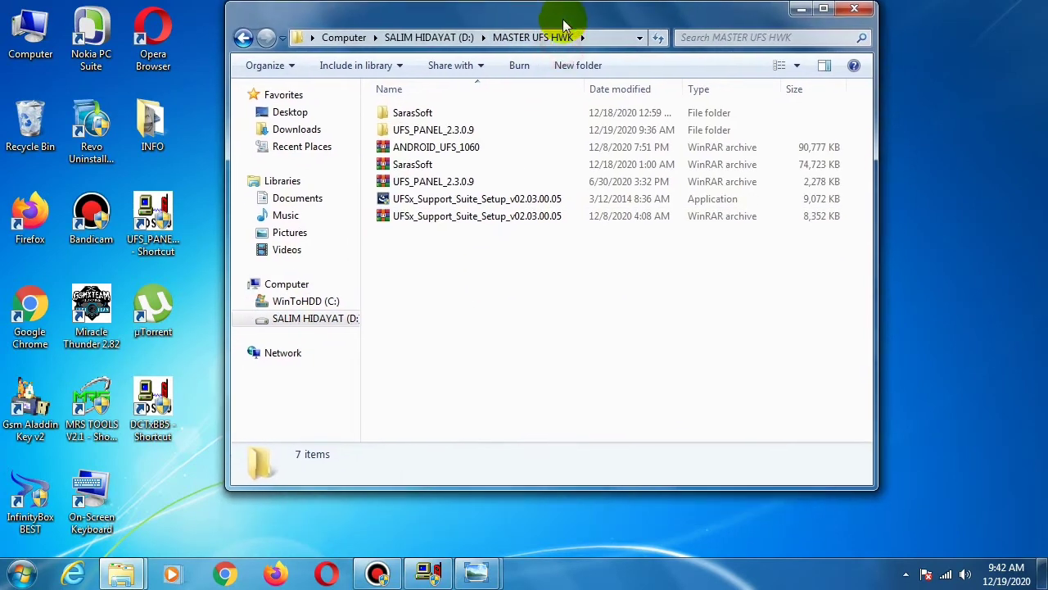
# Step: Extract the ANDROID_UFS_1060 archive within the MASTER UFS HWK folder using 7-Zip, refreshing the desktop while it runs
pyautogui.click(478, 156)
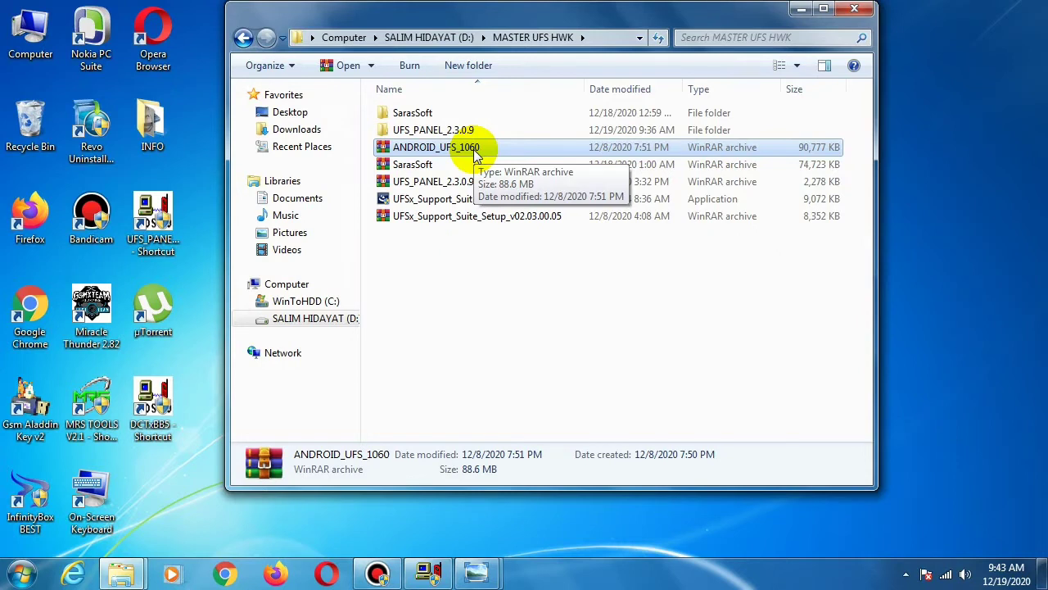
pyautogui.rightClick(473, 149)
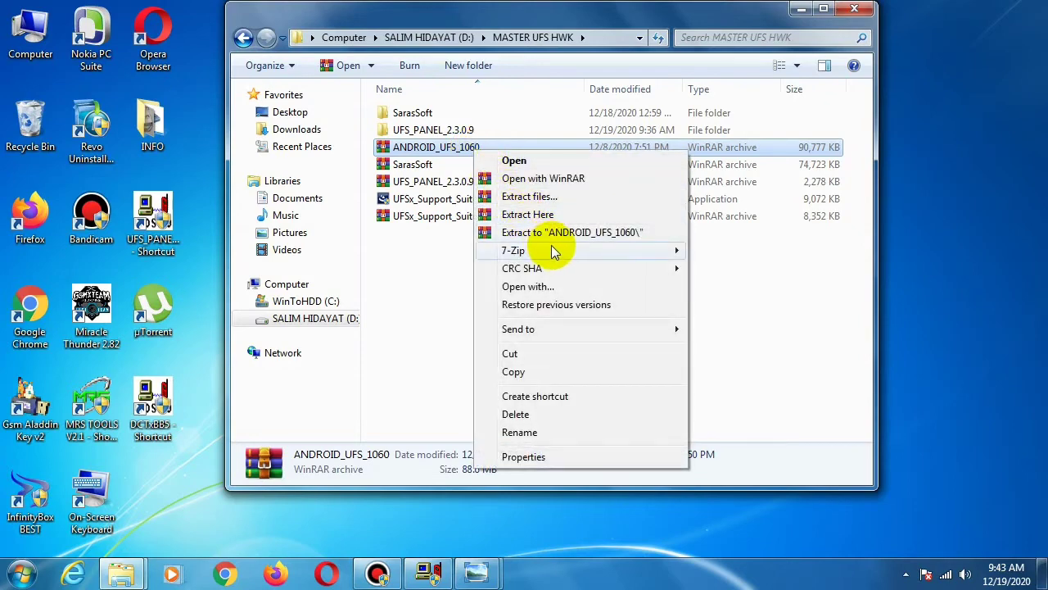
pyautogui.moveTo(564, 249)
pyautogui.click(761, 307)
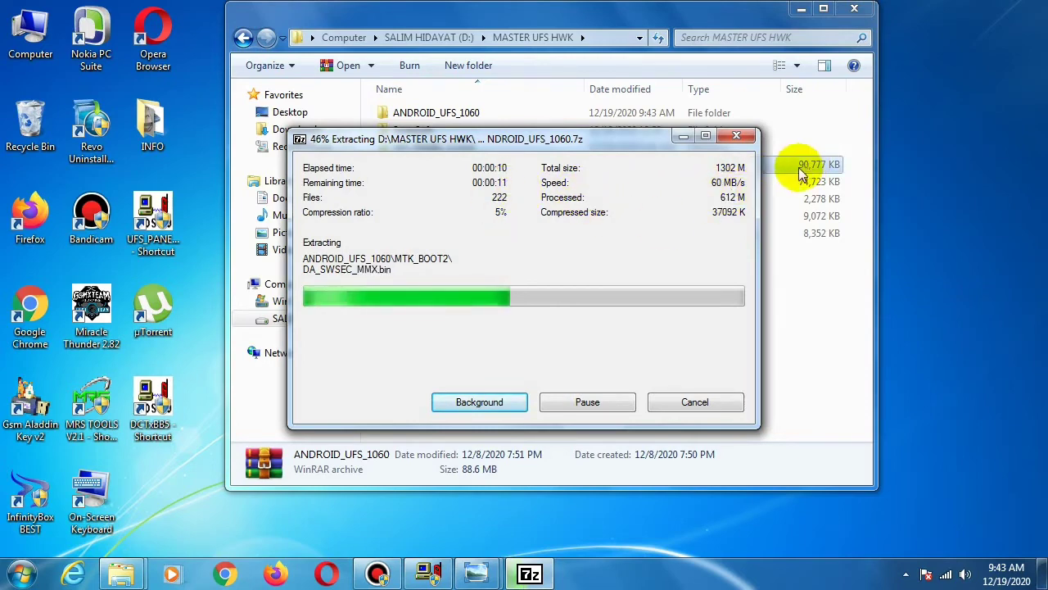
pyautogui.moveTo(571, 143); pyautogui.dragTo(607, 205)
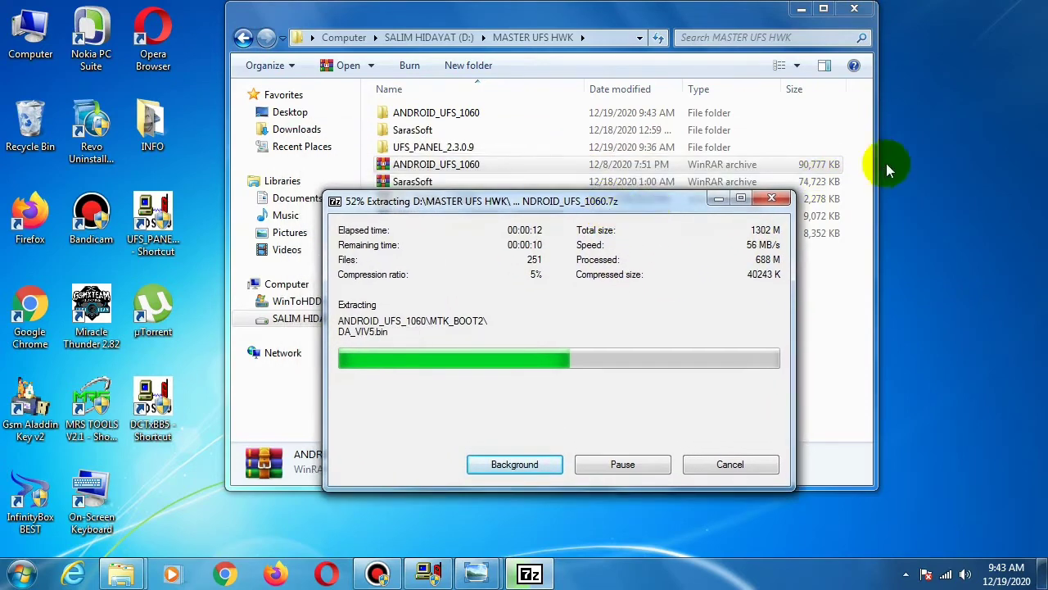
pyautogui.rightClick(936, 135)
pyautogui.click(958, 181)
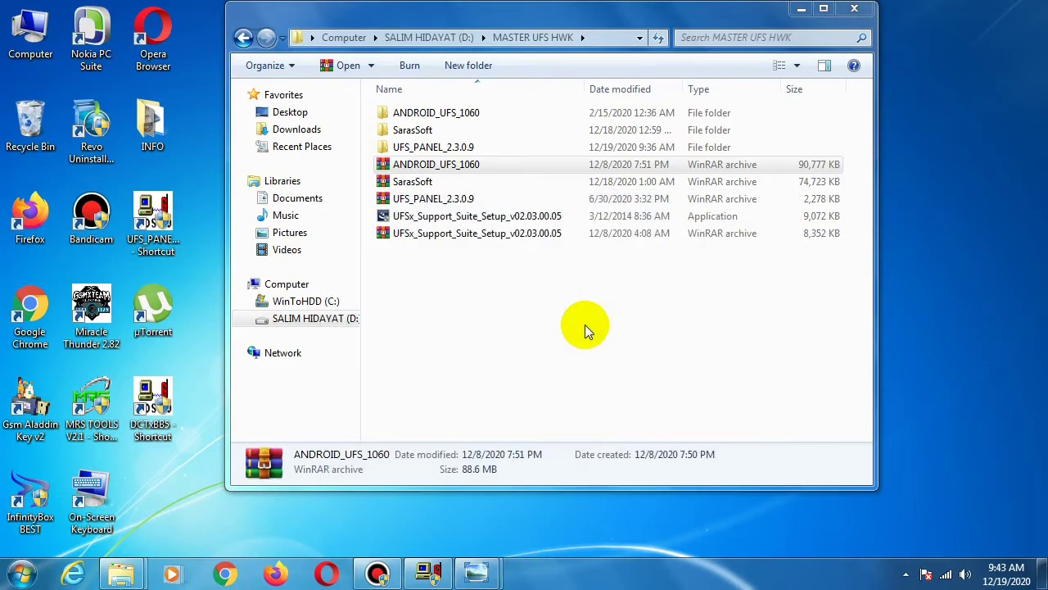
# Step: Check the UFS_PANEL_2.3.0.9 folder, return to MASTER UFS HWK and open the extracted ANDROID_UFS_1060 folder
pyautogui.click(482, 147)
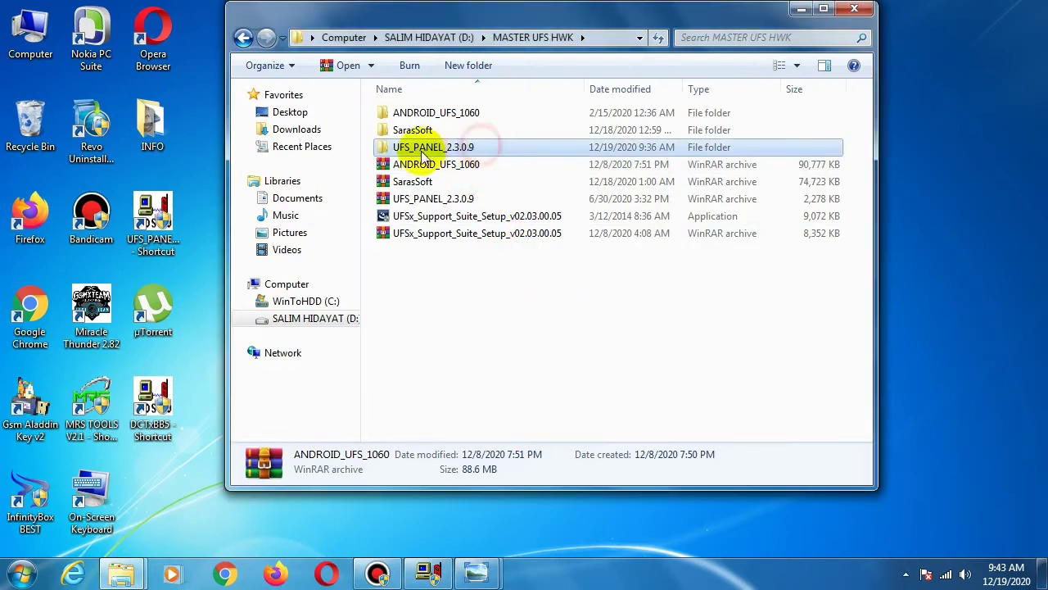
pyautogui.doubleClick(481, 146)
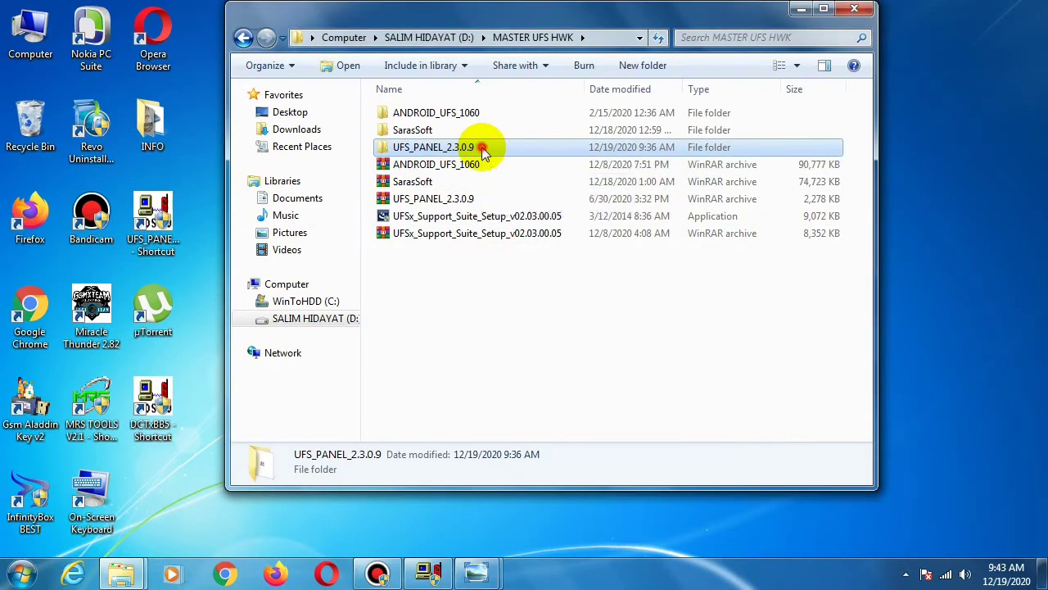
pyautogui.click(244, 38)
pyautogui.doubleClick(425, 116)
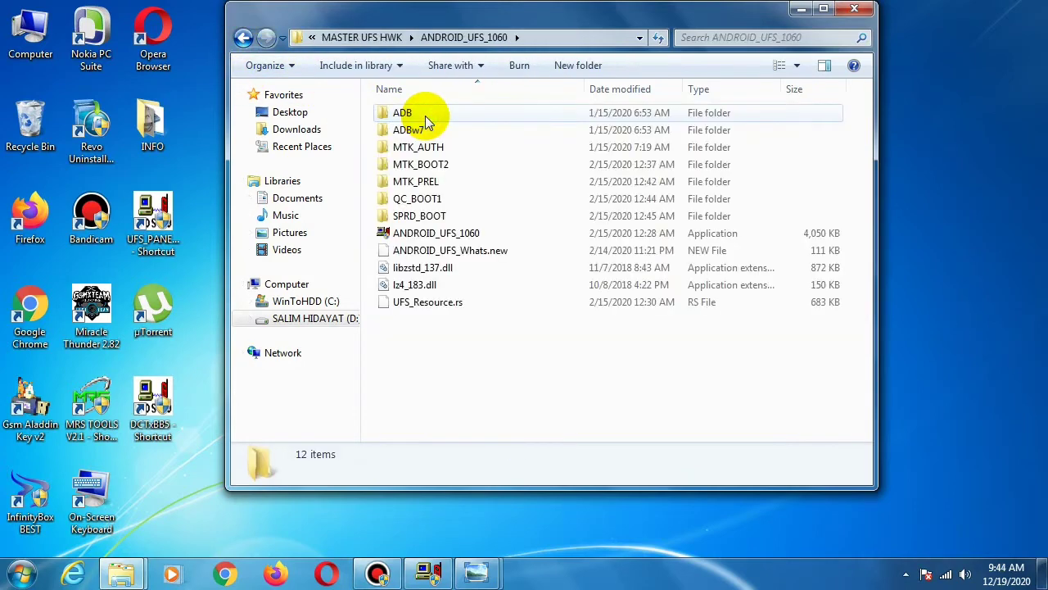
pyautogui.click(242, 36)
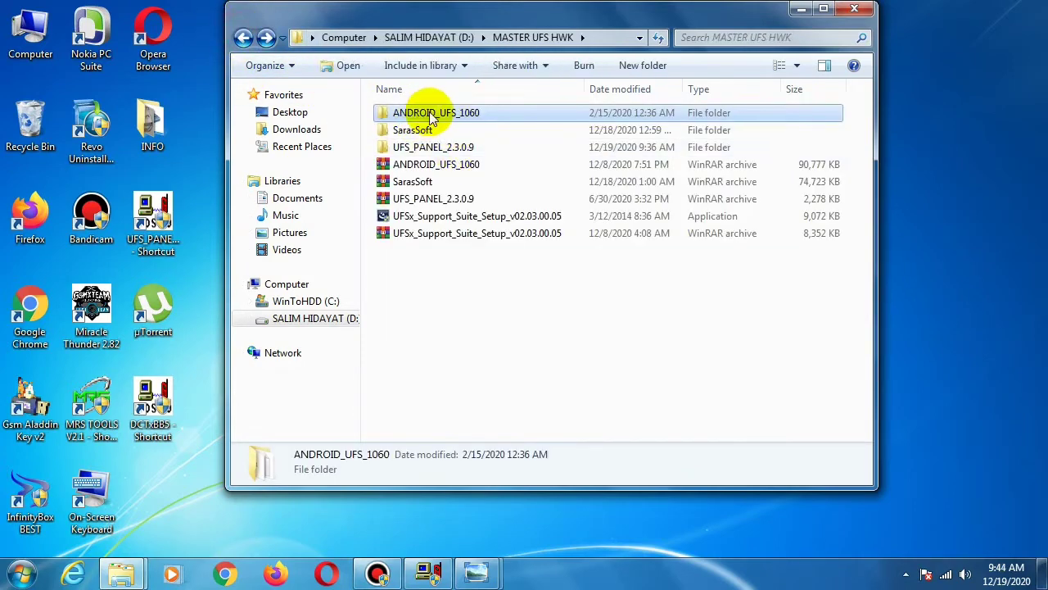
pyautogui.doubleClick(428, 113)
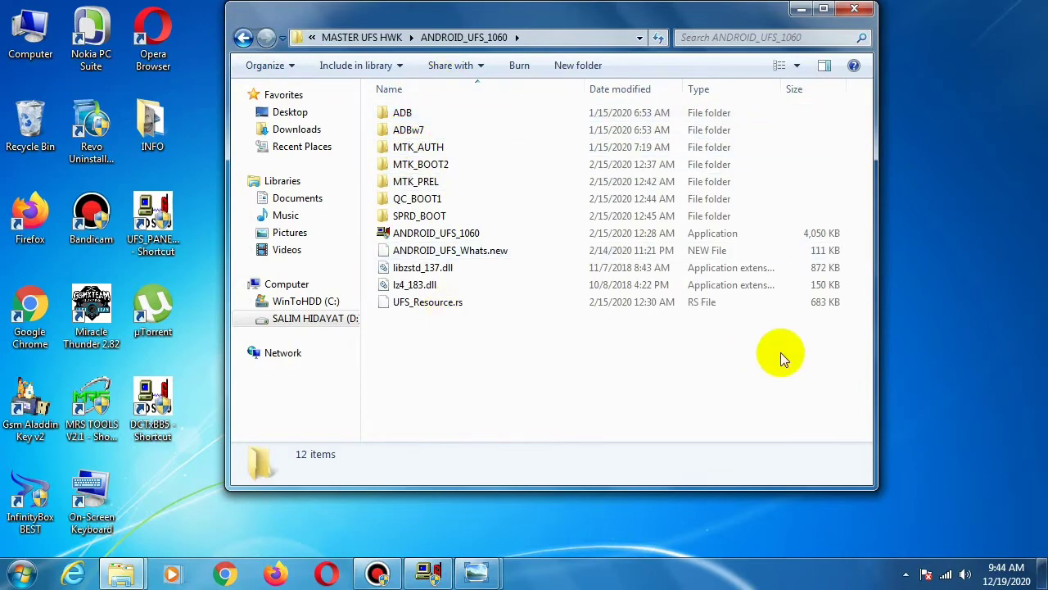
# Step: Copy all files and folders in the ANDROID_UFS_1060 folder and minimize its window
pyautogui.moveTo(806, 354); pyautogui.dragTo(451, 142)
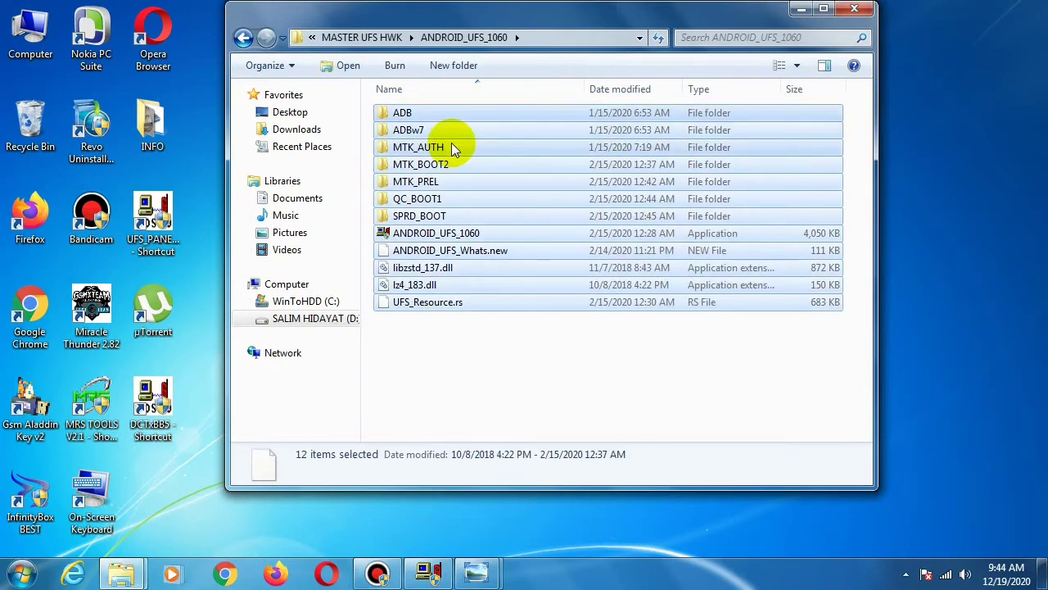
pyautogui.rightClick(482, 147)
pyautogui.click(531, 369)
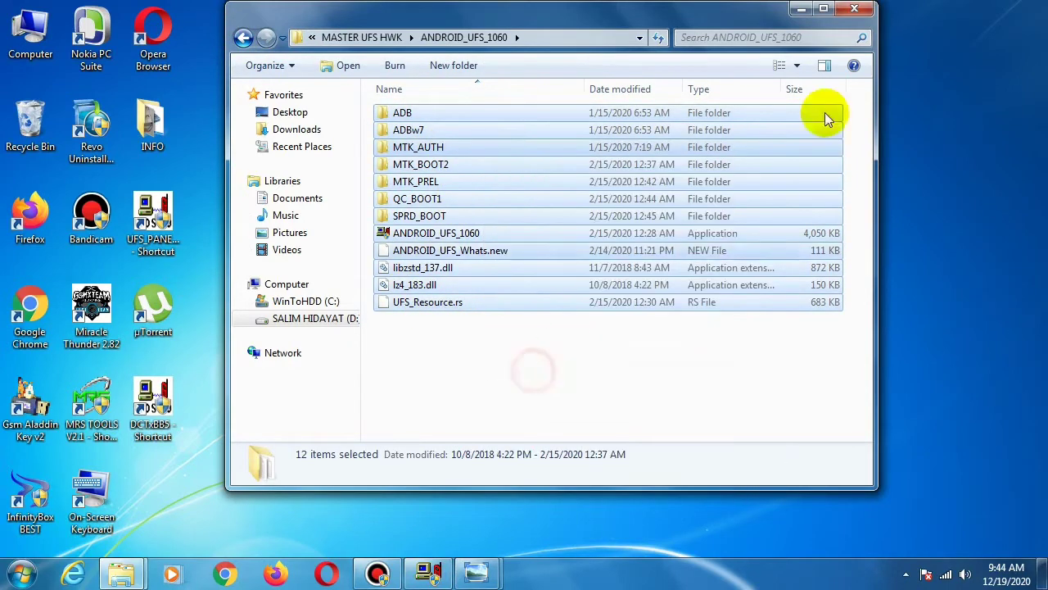
pyautogui.rightClick(548, 163)
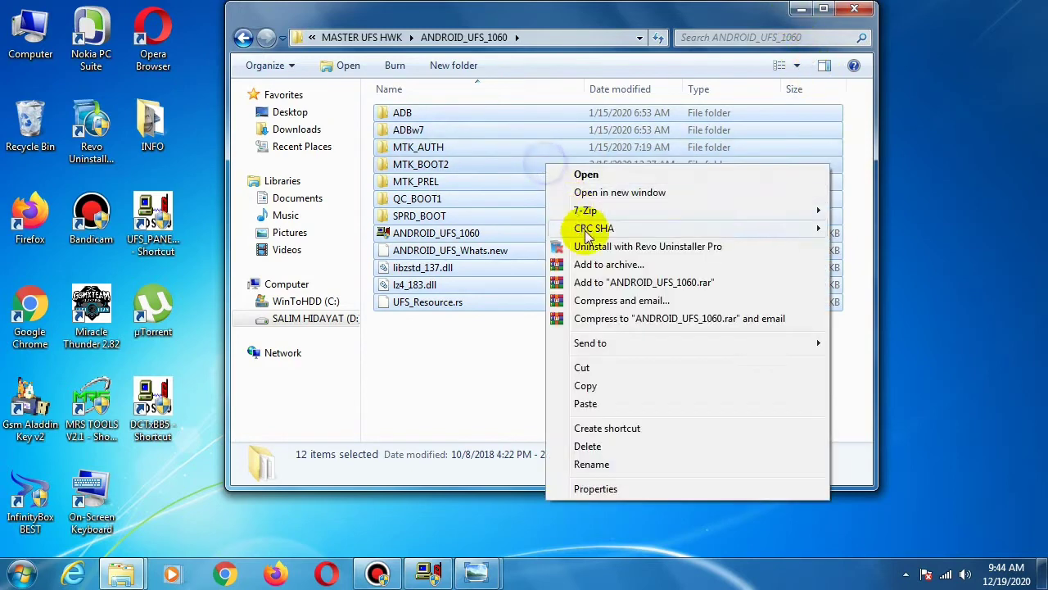
pyautogui.click(610, 386)
pyautogui.click(801, 9)
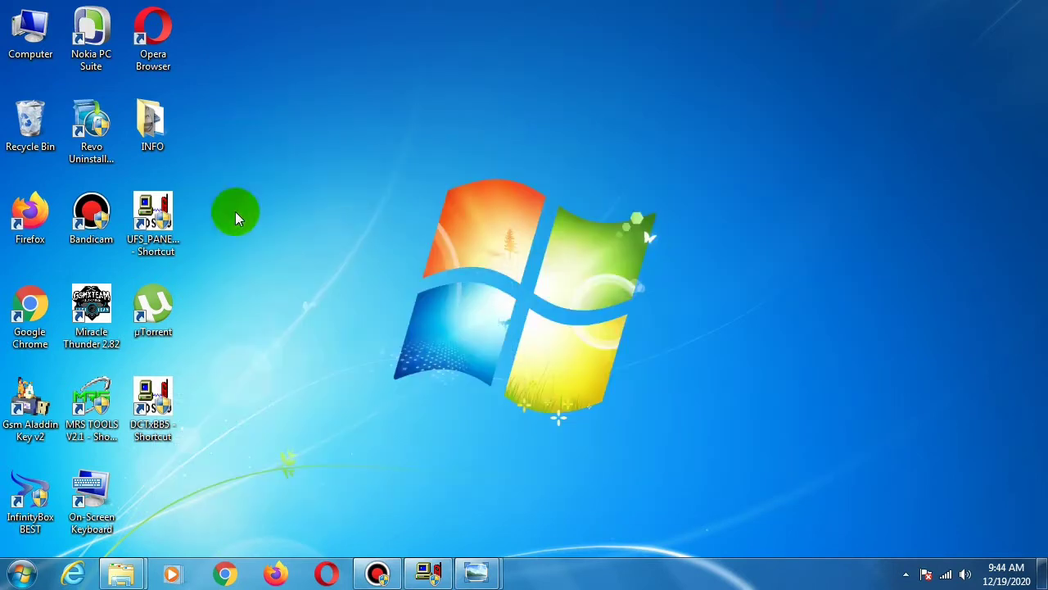
# Step: Open the UFS_SAMs folder under Program Files\SarasSoft\UFS on drive C
pyautogui.doubleClick(30, 35)
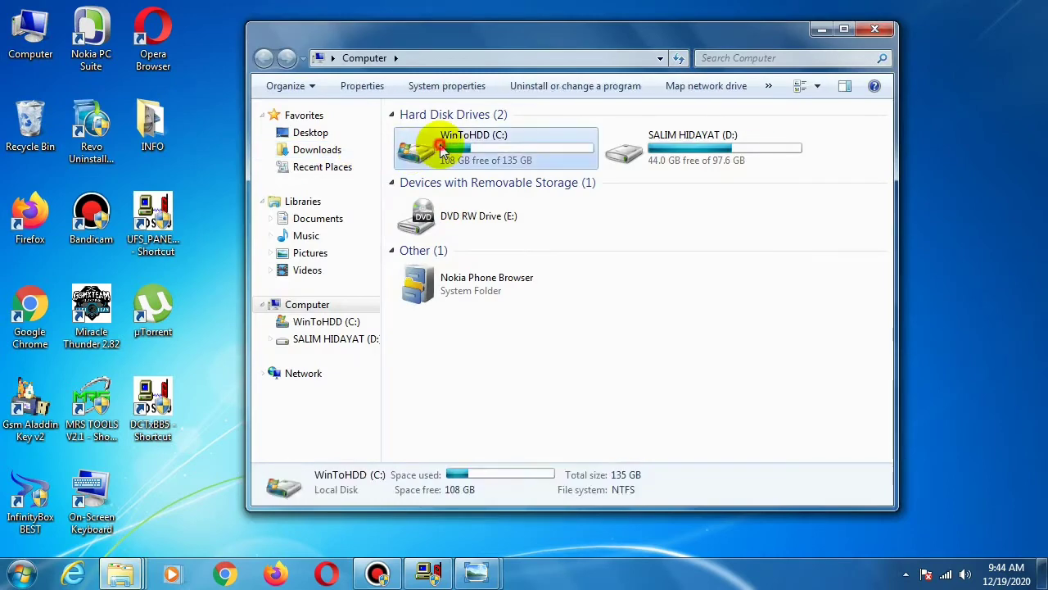
pyautogui.doubleClick(432, 145)
pyautogui.doubleClick(488, 255)
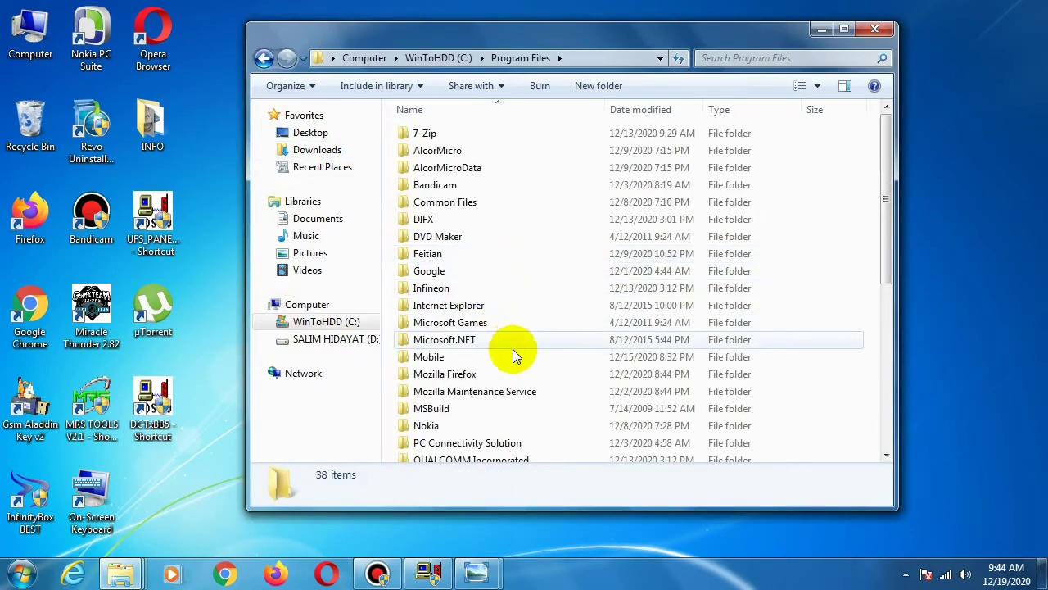
pyautogui.scroll(-2, 513, 353)
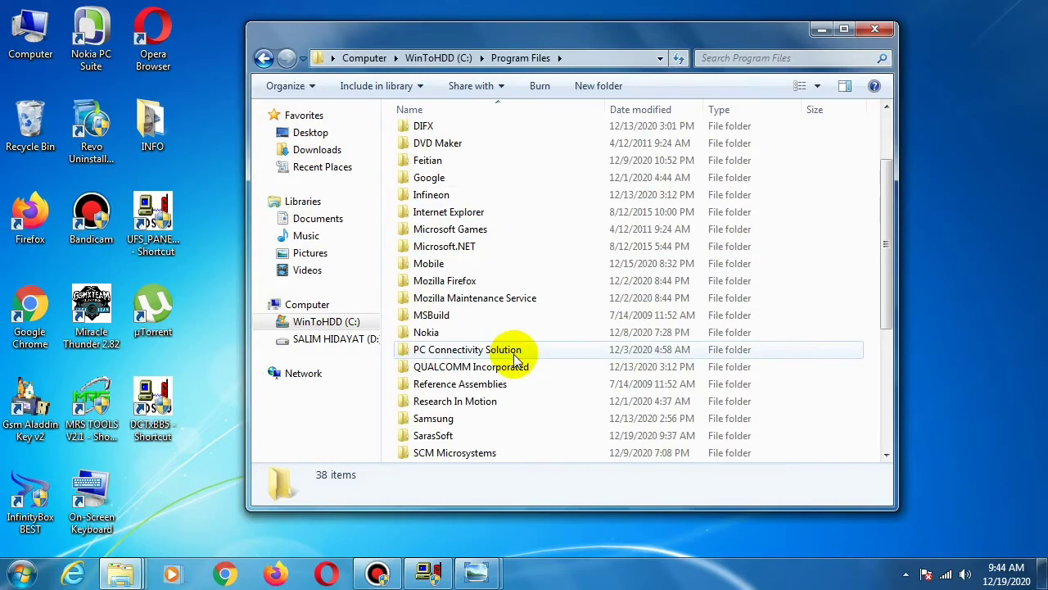
pyautogui.doubleClick(498, 436)
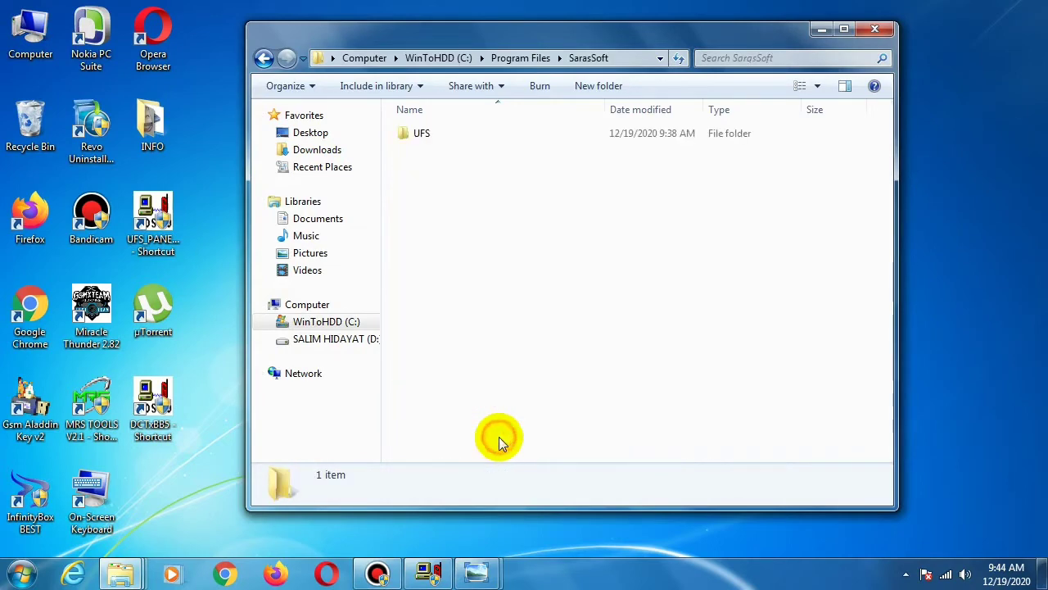
pyautogui.doubleClick(430, 136)
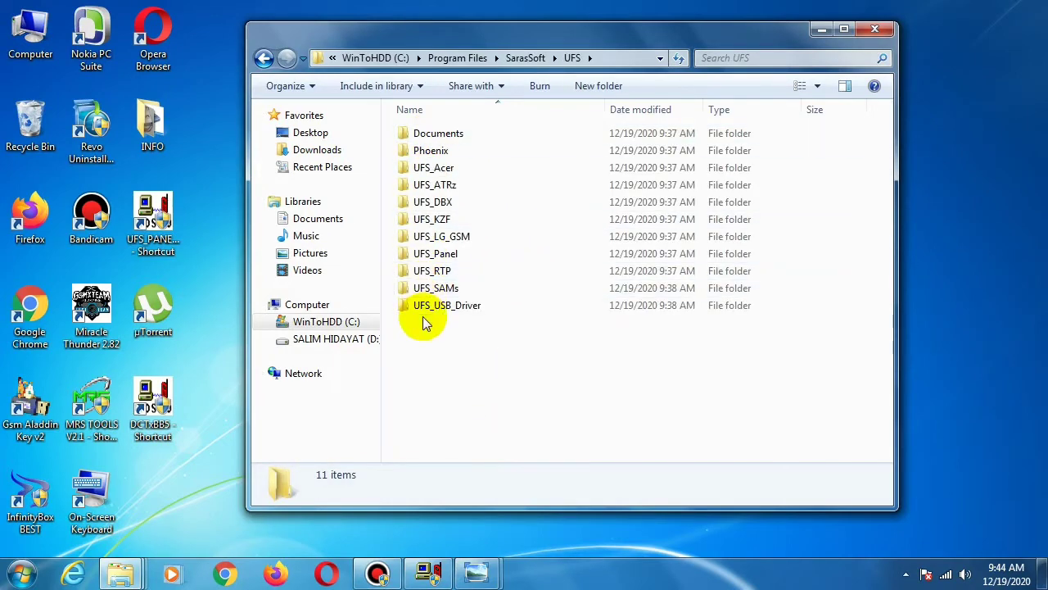
pyautogui.doubleClick(468, 294)
# Step: Paste the copied items into UFS_SAMs, merging all same-named folders, skipping all conflicting files and granting administrator permission
pyautogui.rightClick(443, 234)
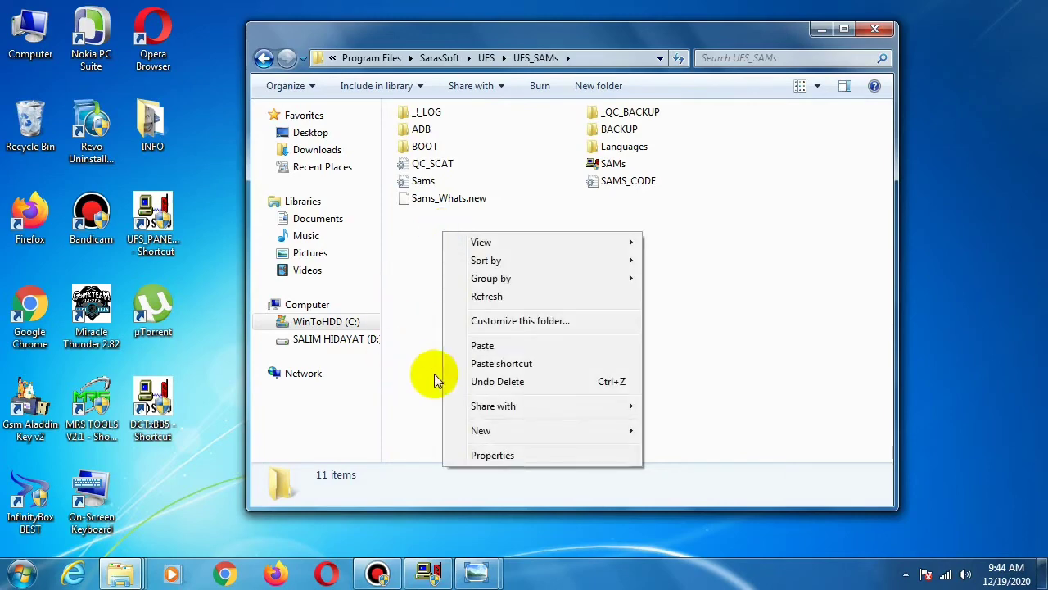
pyautogui.click(483, 345)
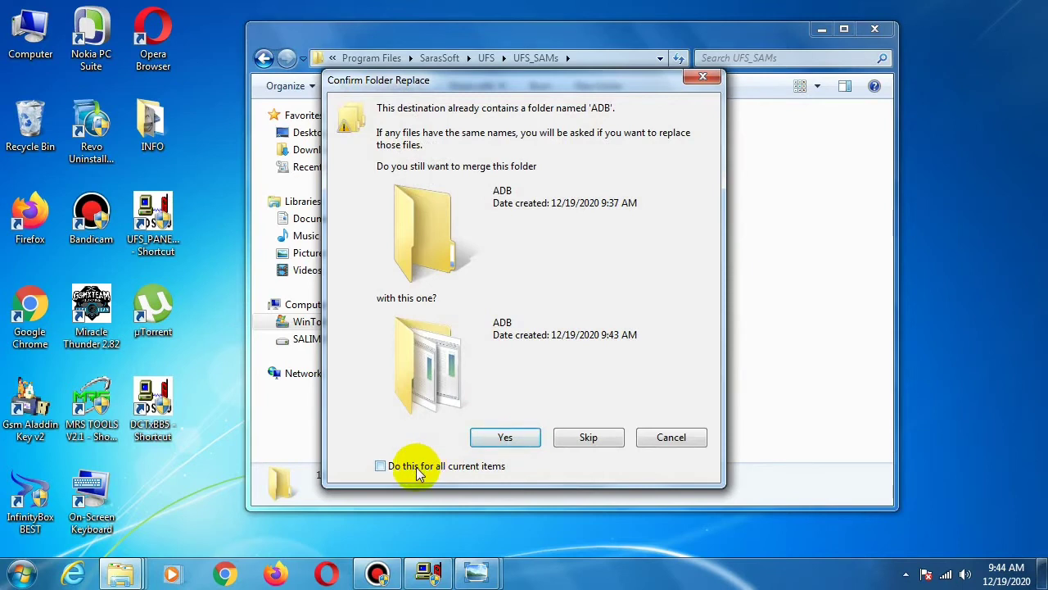
pyautogui.click(418, 467)
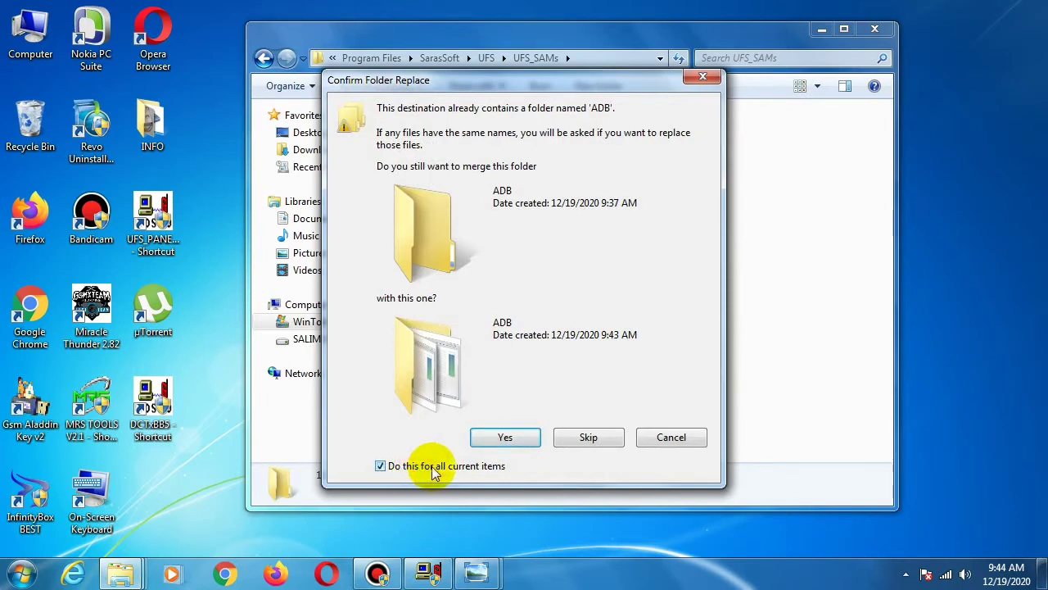
pyautogui.click(499, 439)
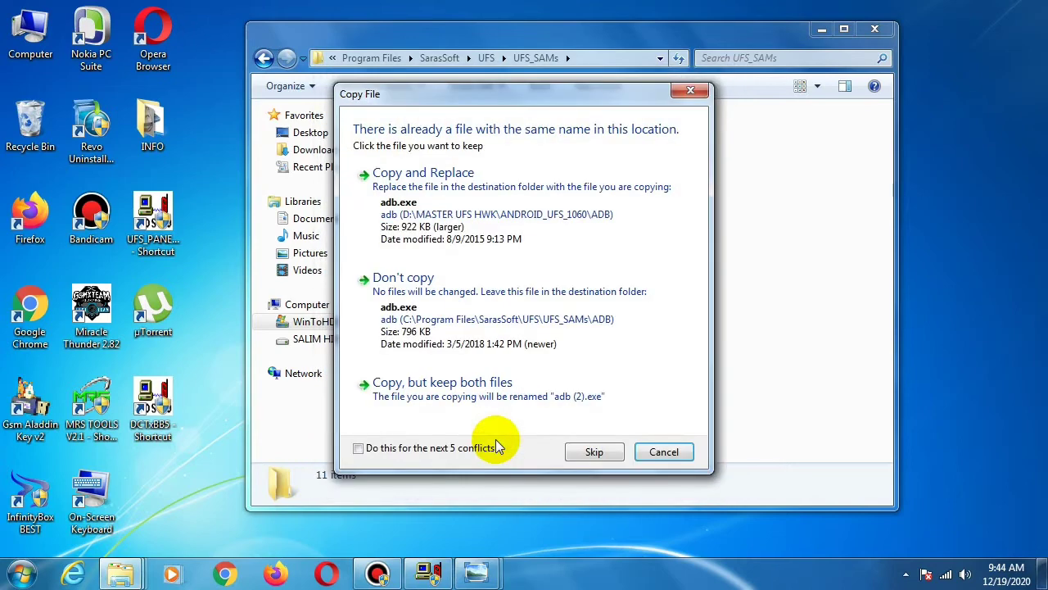
pyautogui.click(424, 447)
pyautogui.click(593, 452)
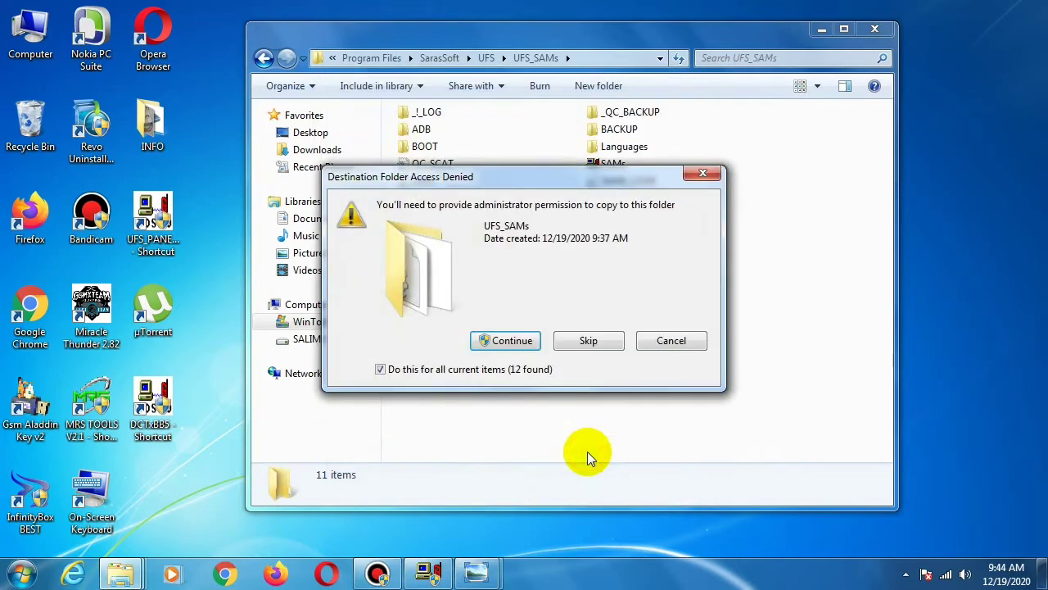
pyautogui.click(492, 338)
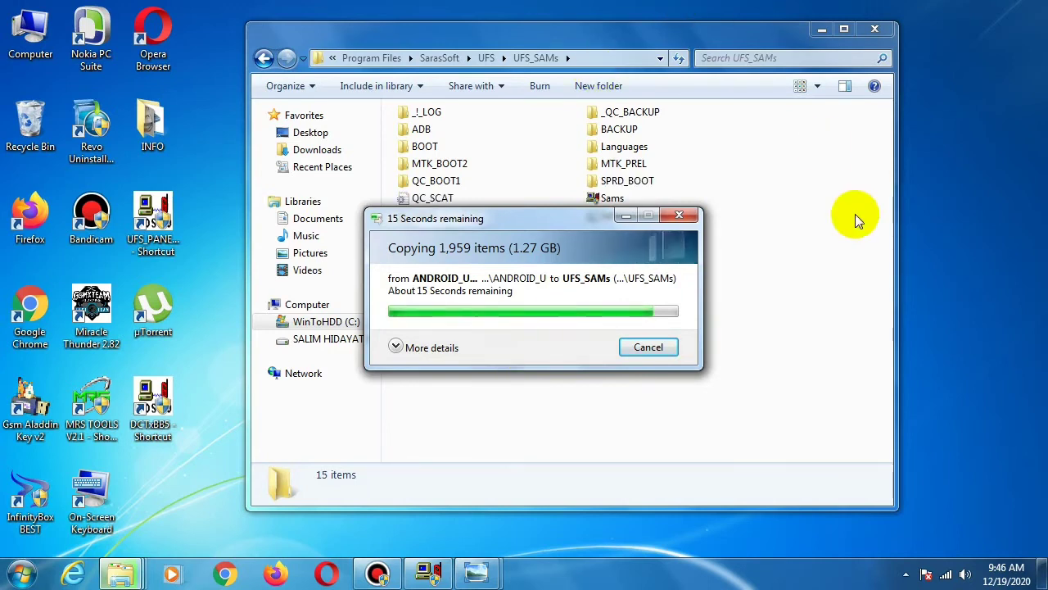
pyautogui.rightClick(991, 194)
pyautogui.click(974, 236)
pyautogui.rightClick(985, 225)
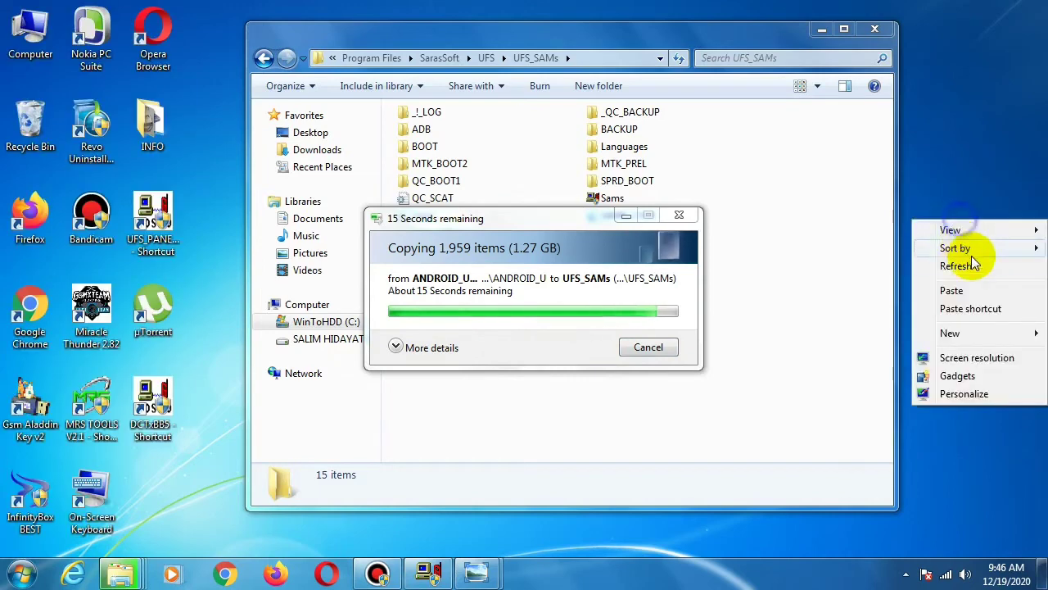
pyautogui.click(985, 269)
pyautogui.rightClick(986, 224)
pyautogui.click(987, 273)
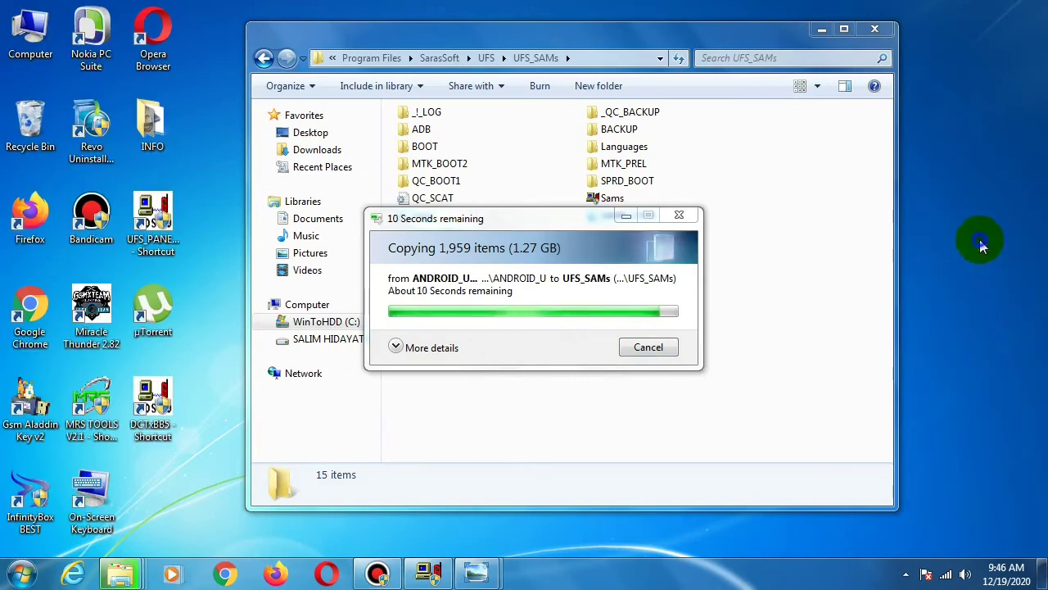
pyautogui.rightClick(982, 239)
pyautogui.click(994, 284)
pyautogui.rightClick(987, 256)
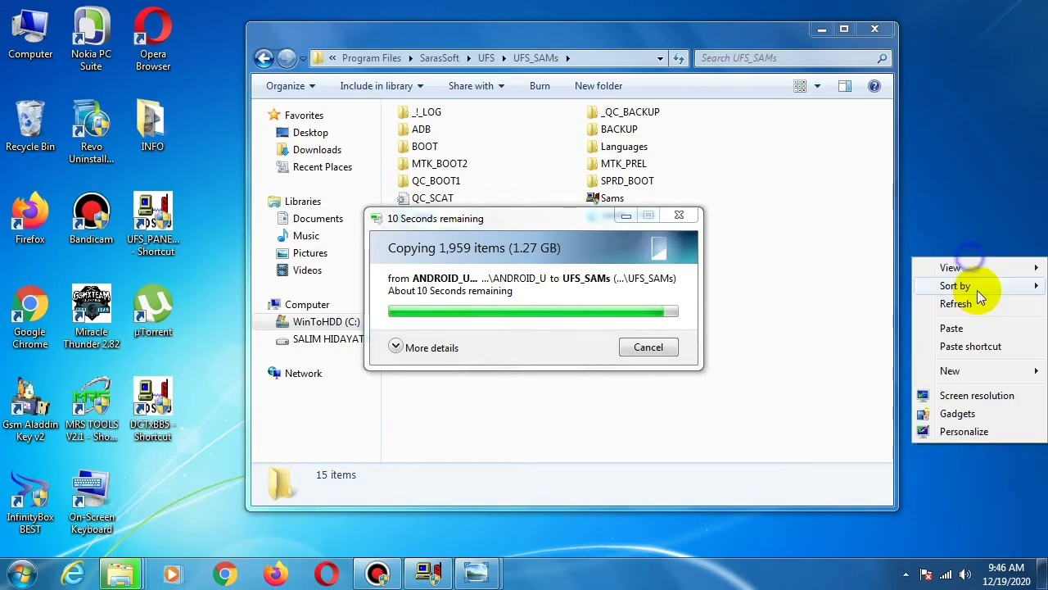
pyautogui.click(980, 297)
pyautogui.rightClick(962, 259)
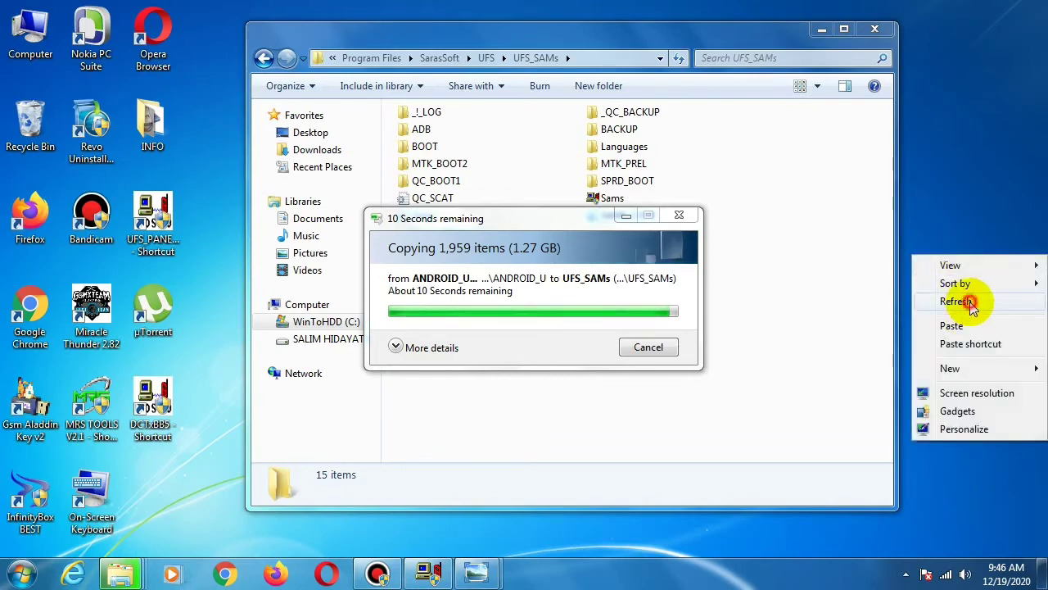
pyautogui.click(978, 300)
pyautogui.rightClick(976, 262)
pyautogui.click(981, 303)
pyautogui.rightClick(982, 278)
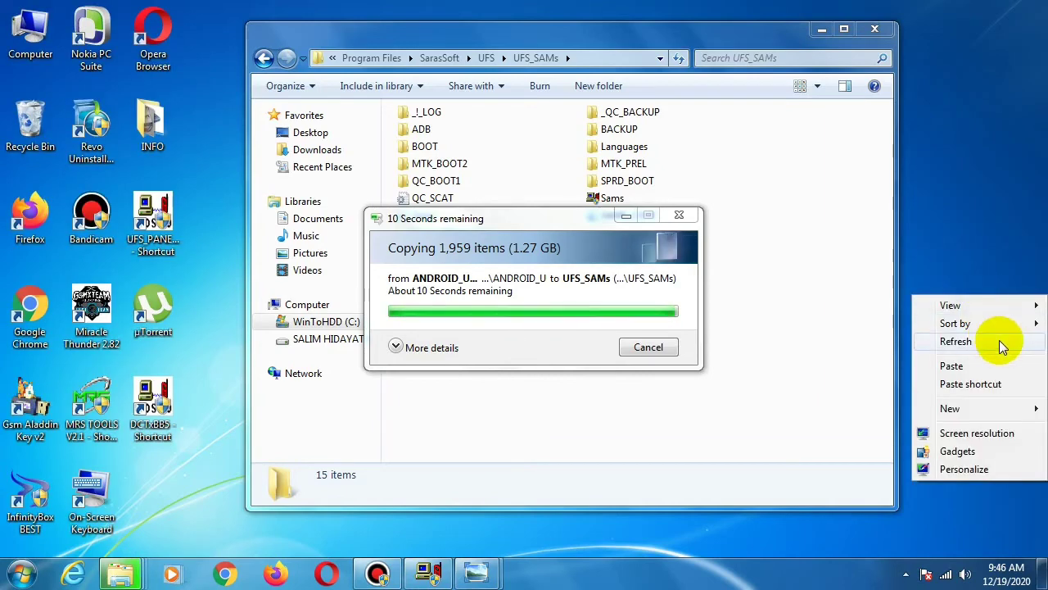
pyautogui.click(999, 339)
pyautogui.rightClick(974, 279)
pyautogui.click(971, 344)
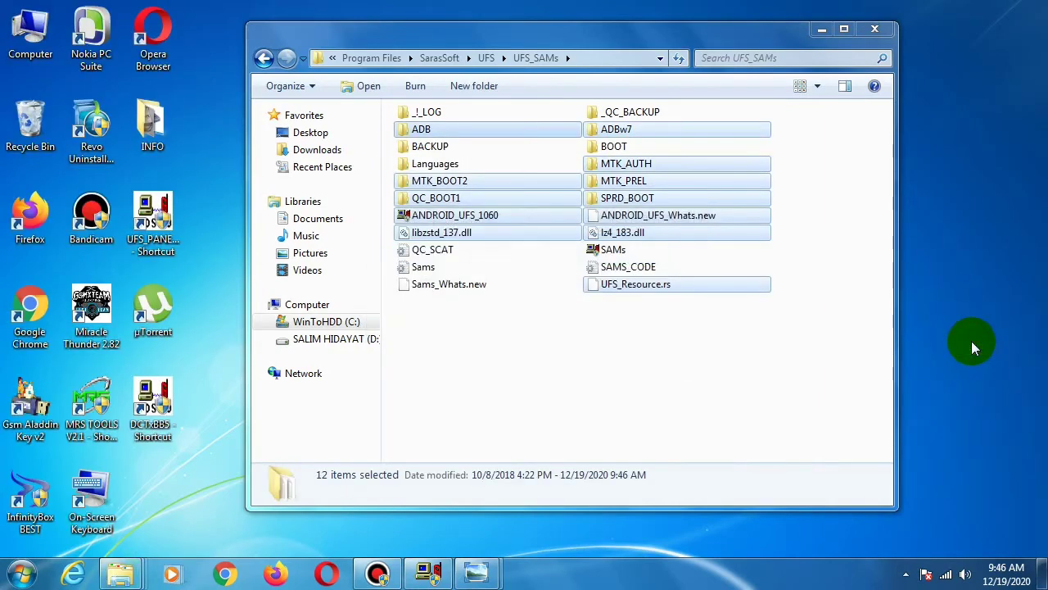
# Step: Create a desktop shortcut to the ANDROID_UFS_1060 application, close the UFS_SAMs window and refresh the desktop
pyautogui.click(597, 355)
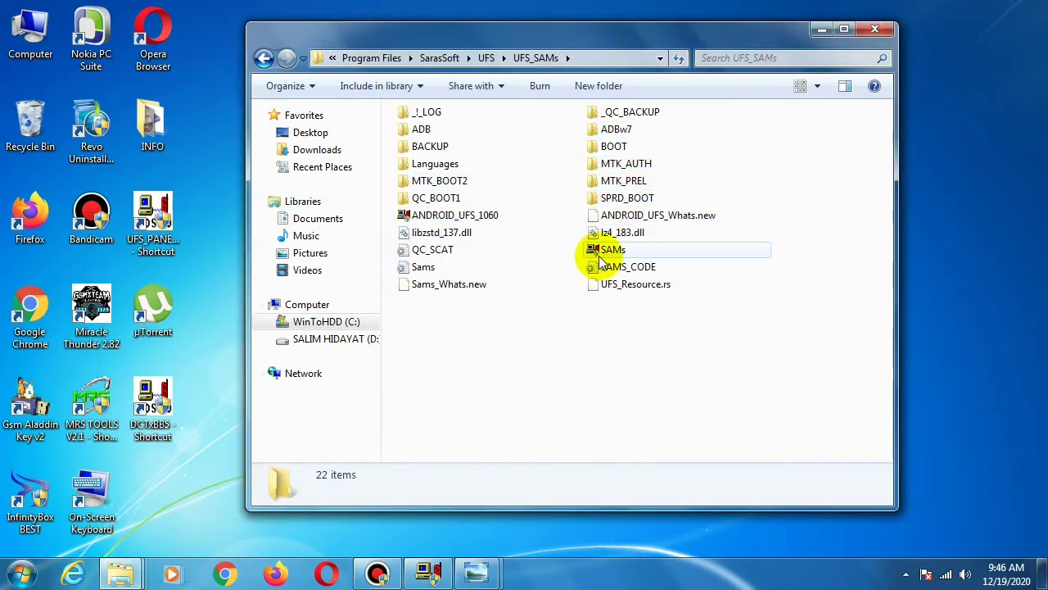
pyautogui.click(445, 220)
pyautogui.rightClick(445, 219)
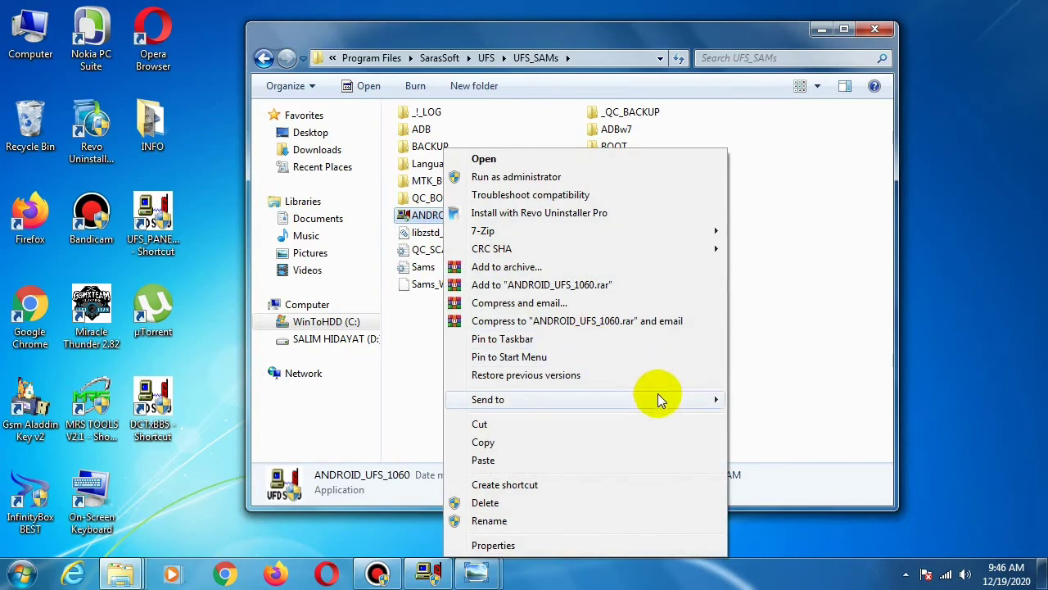
pyautogui.moveTo(697, 399)
pyautogui.click(705, 416)
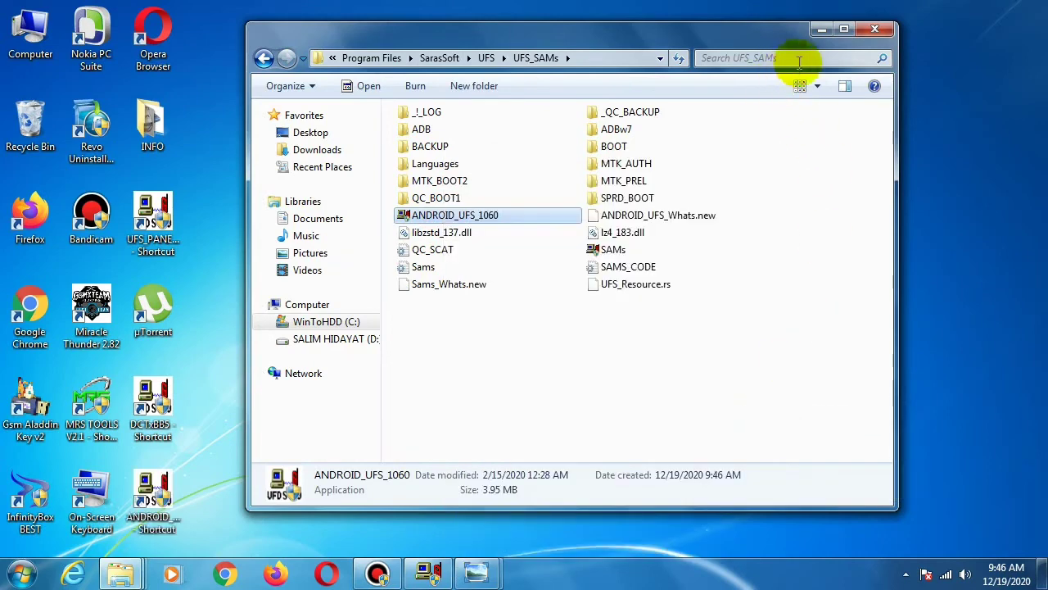
pyautogui.click(875, 29)
pyautogui.rightClick(369, 135)
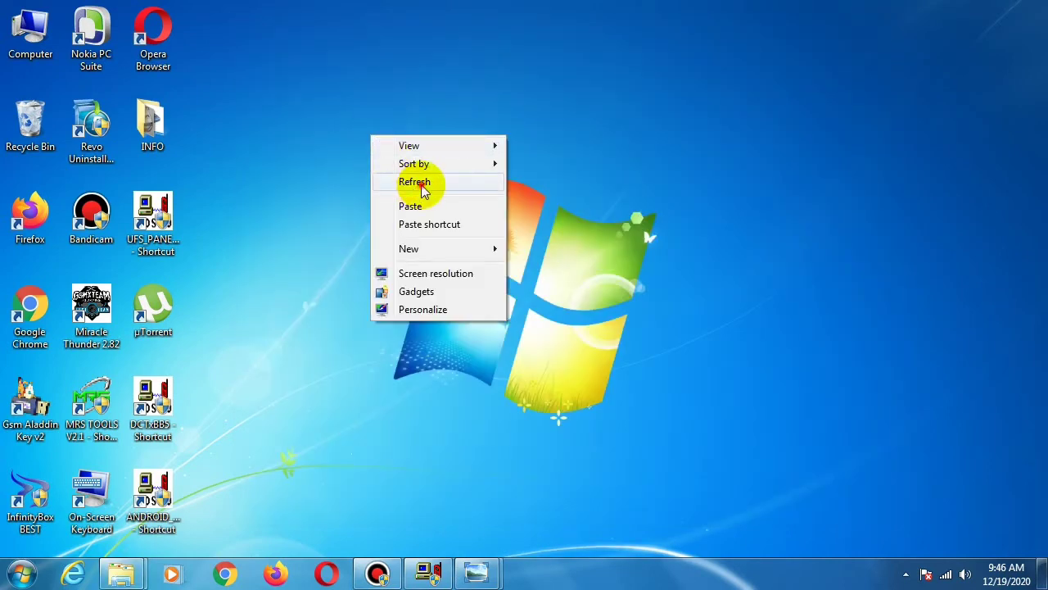
pyautogui.click(424, 189)
# Step: Run the ANDROID_UFS_1060 shortcut as administrator and move its window up so it fits on the screen
pyautogui.rightClick(154, 496)
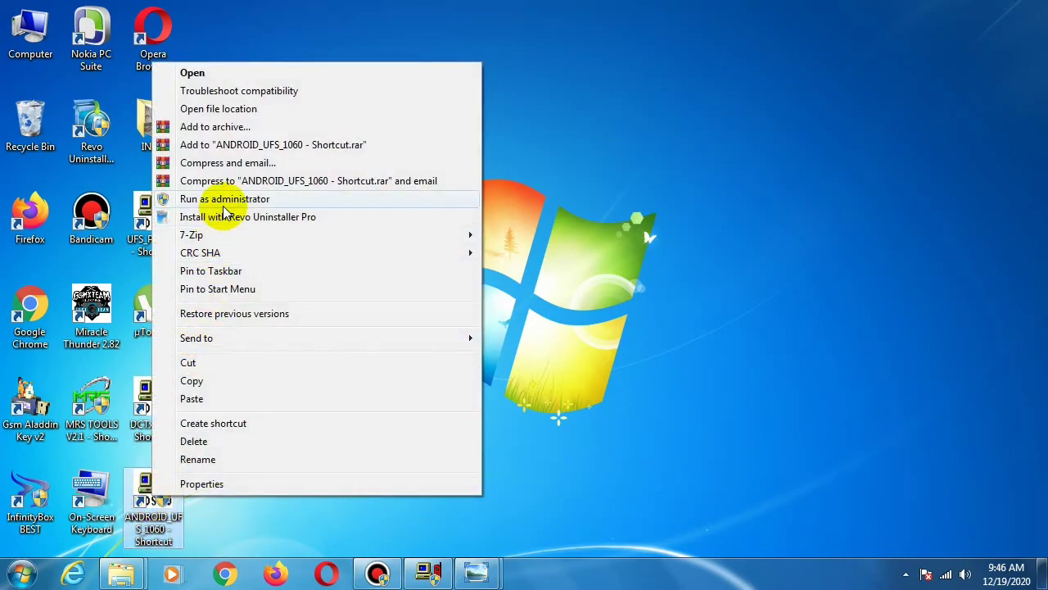
pyautogui.click(224, 203)
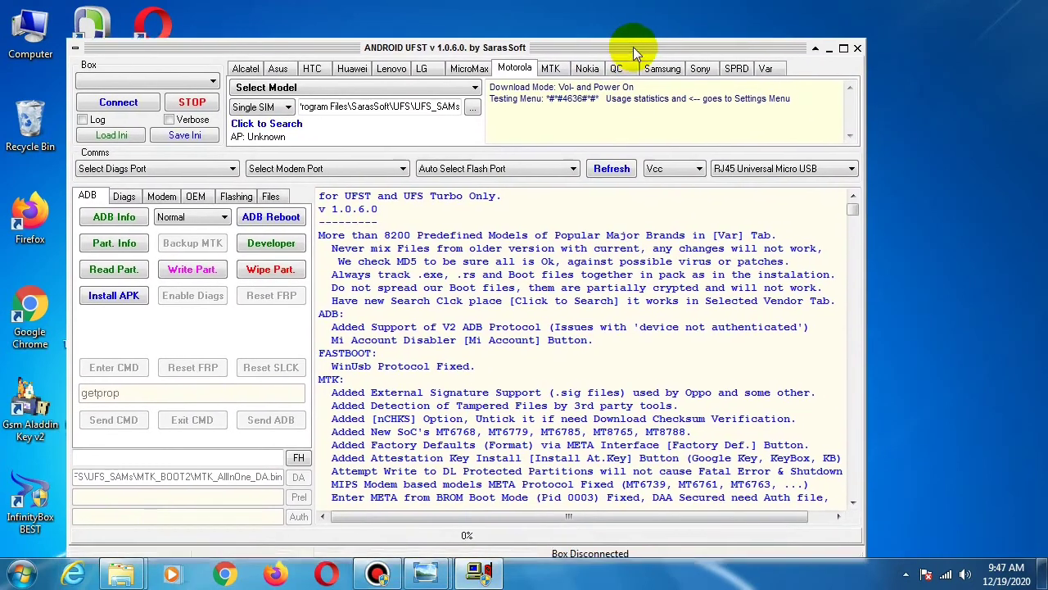
pyautogui.moveTo(632, 47); pyautogui.dragTo(665, 28)
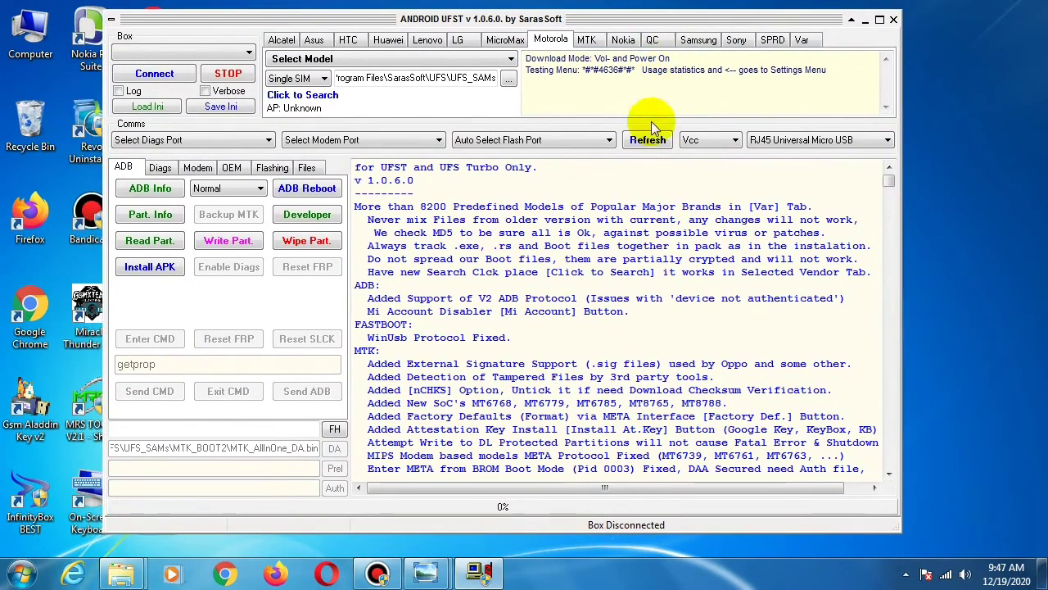
pyautogui.rightClick(998, 112)
pyautogui.click(971, 156)
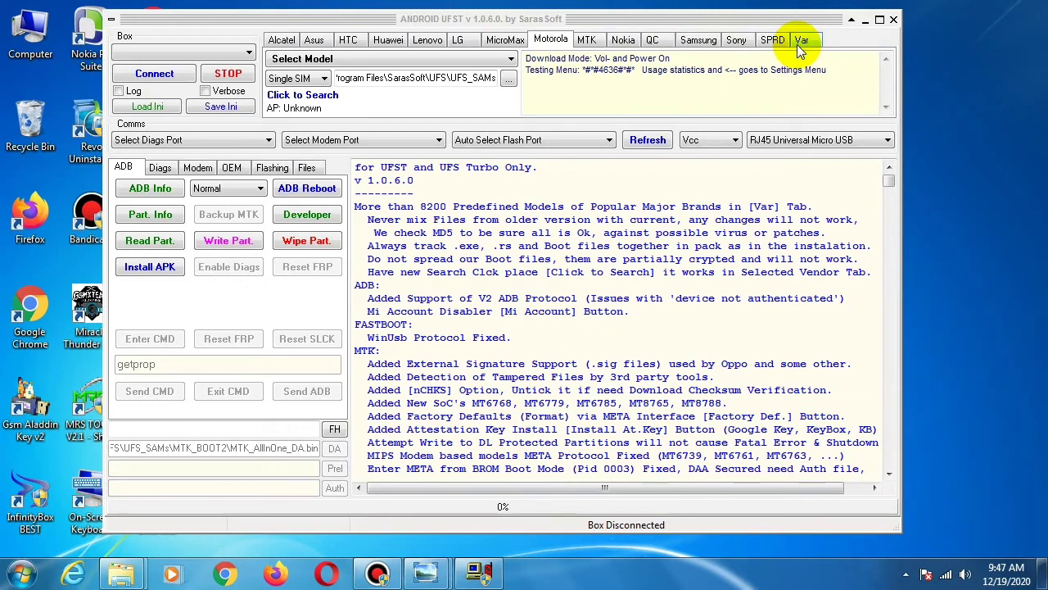
pyautogui.rightClick(970, 103)
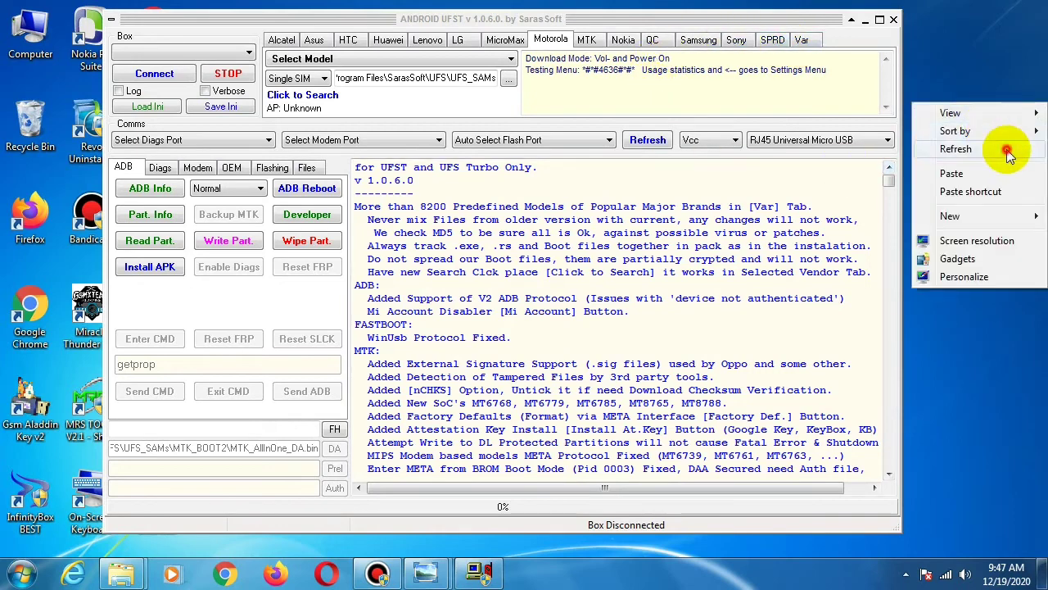
pyautogui.click(1001, 149)
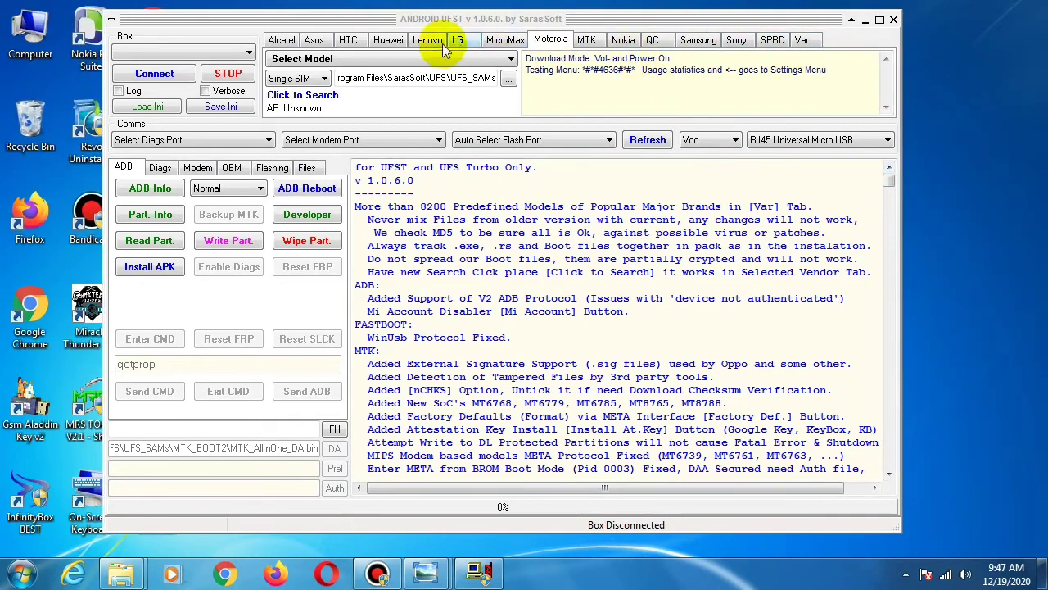
# Step: Check the Box Selector for an available box and try to connect to it in ANDROID UFST
pyautogui.click(239, 53)
pyautogui.click(219, 50)
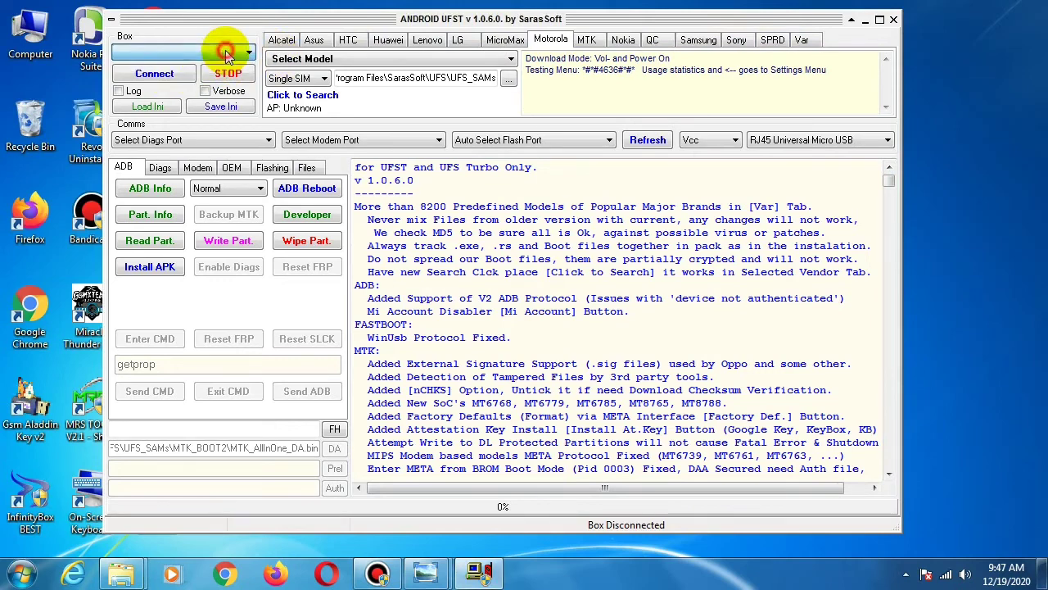
pyautogui.click(197, 56)
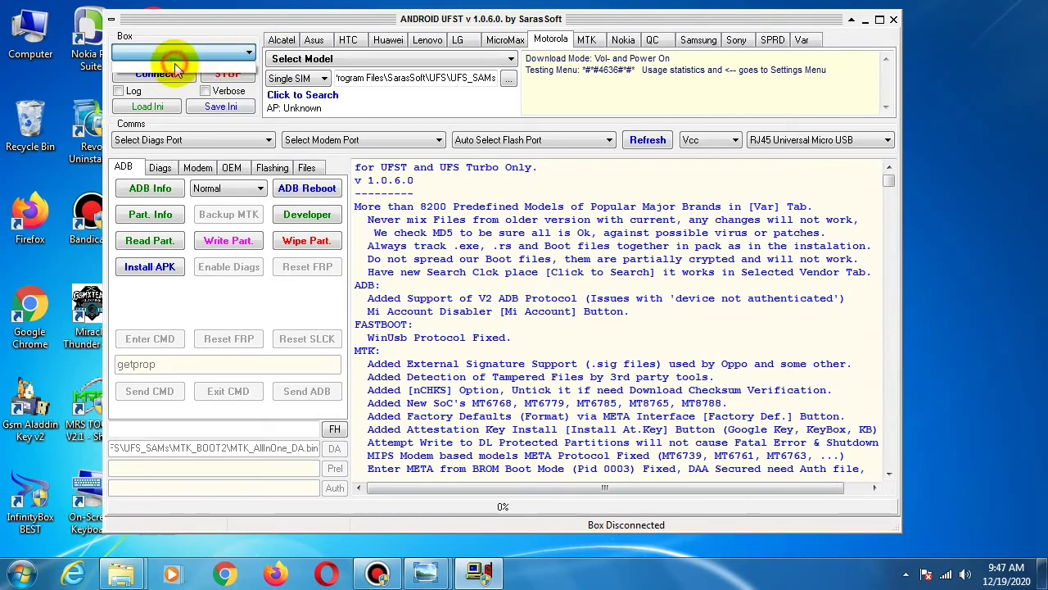
pyautogui.click(206, 47)
pyautogui.click(207, 51)
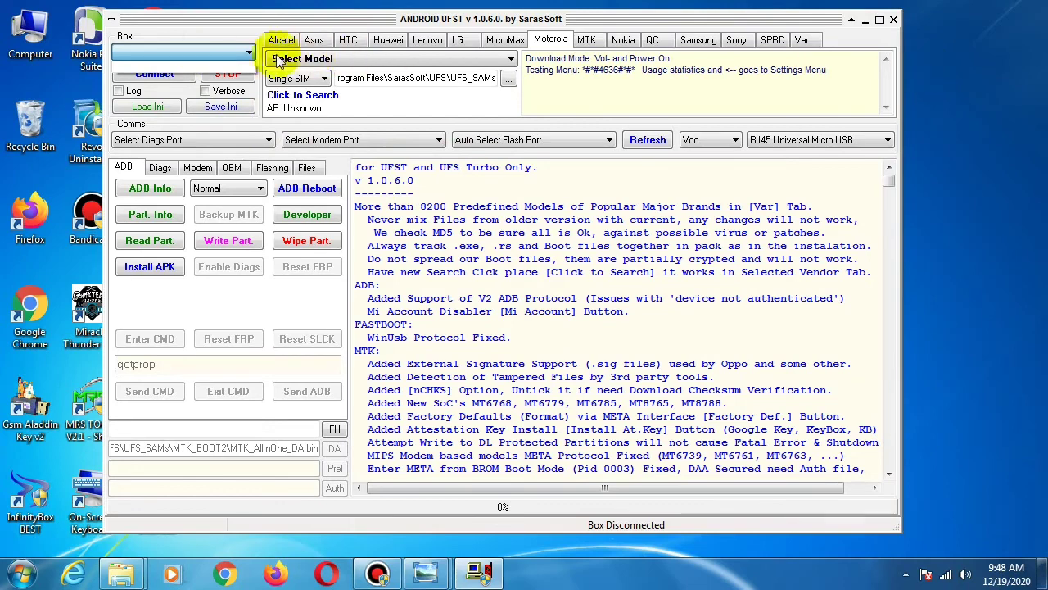
pyautogui.click(249, 53)
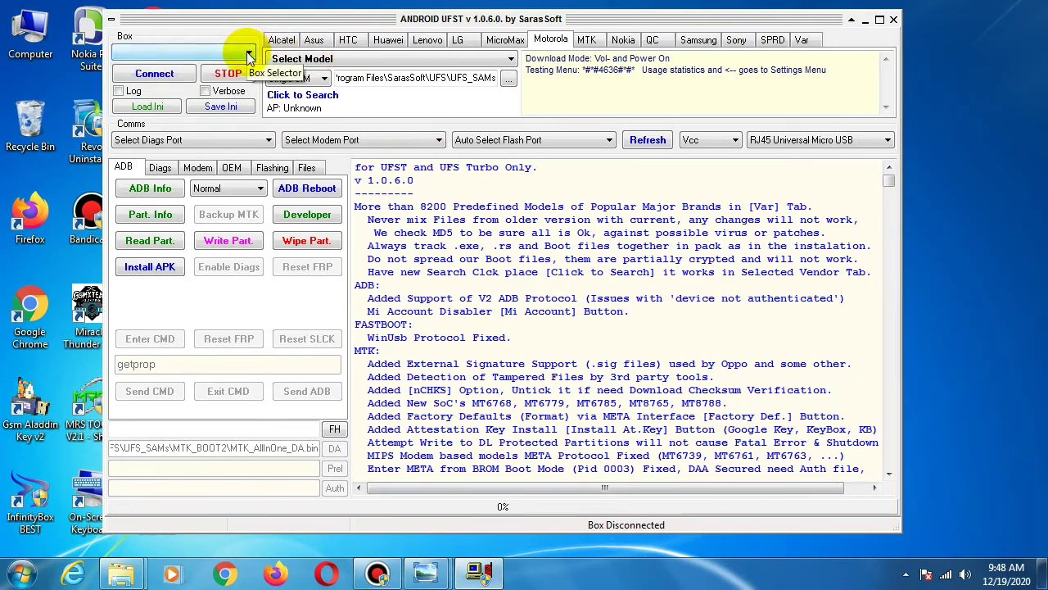
pyautogui.click(249, 54)
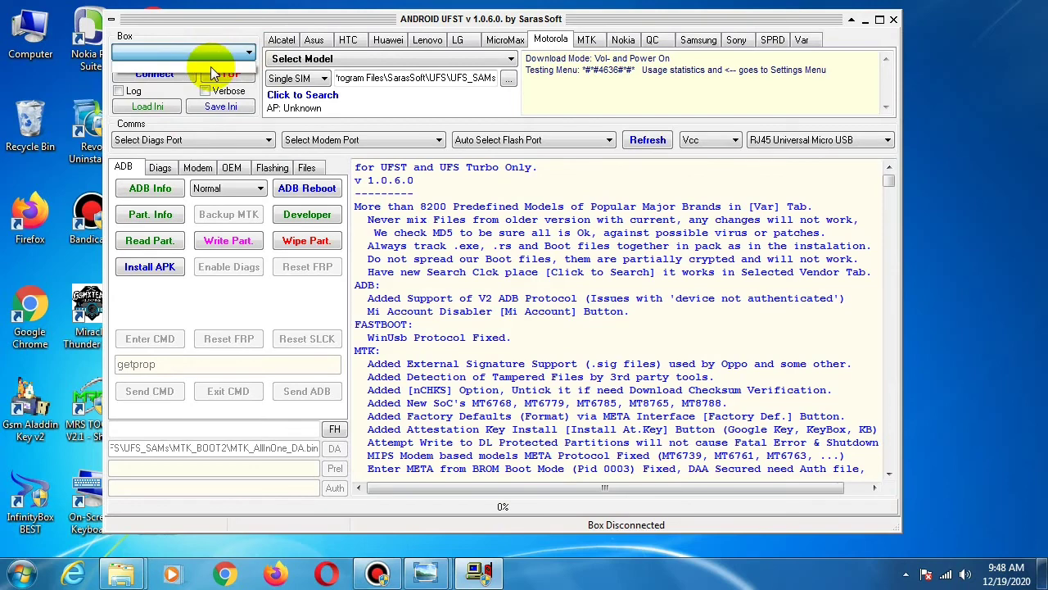
pyautogui.click(165, 76)
pyautogui.click(164, 76)
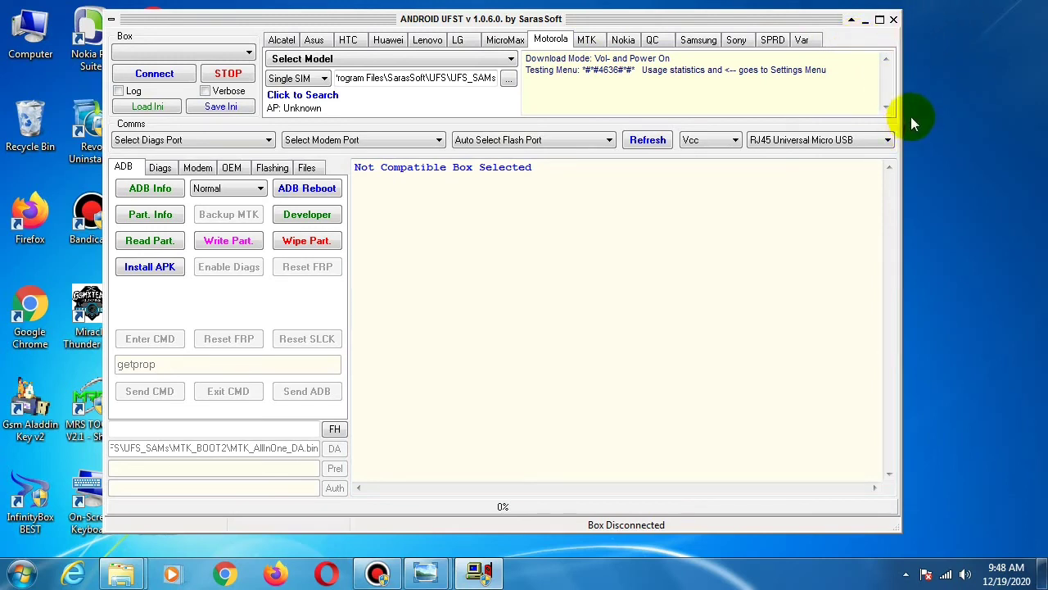
# Step: Refresh the desktop and dismiss the Windows color scheme prompt without choosing an option
pyautogui.rightClick(937, 70)
pyautogui.click(956, 116)
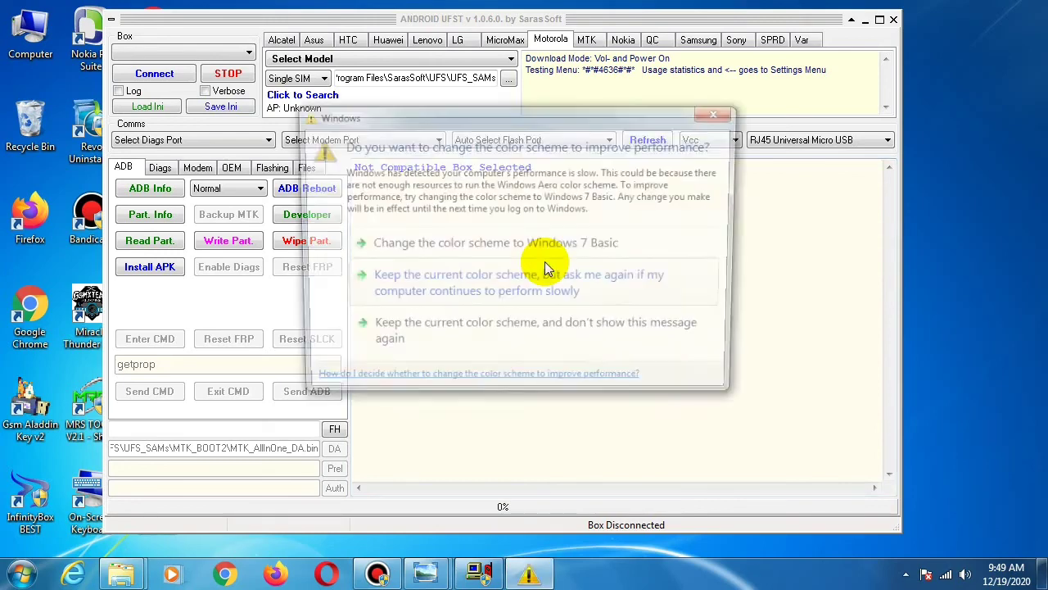
pyautogui.click(722, 113)
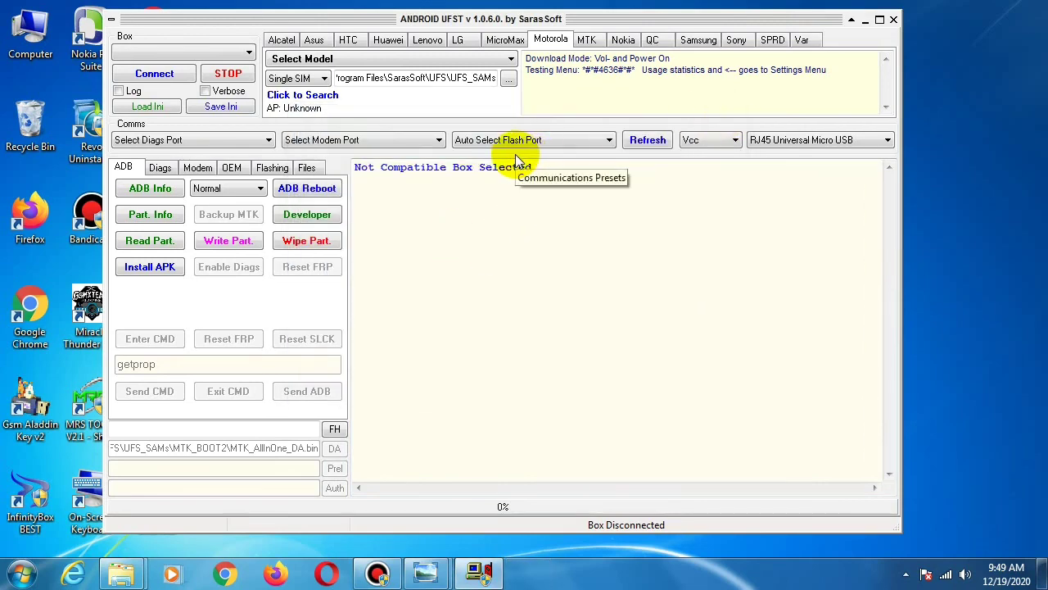